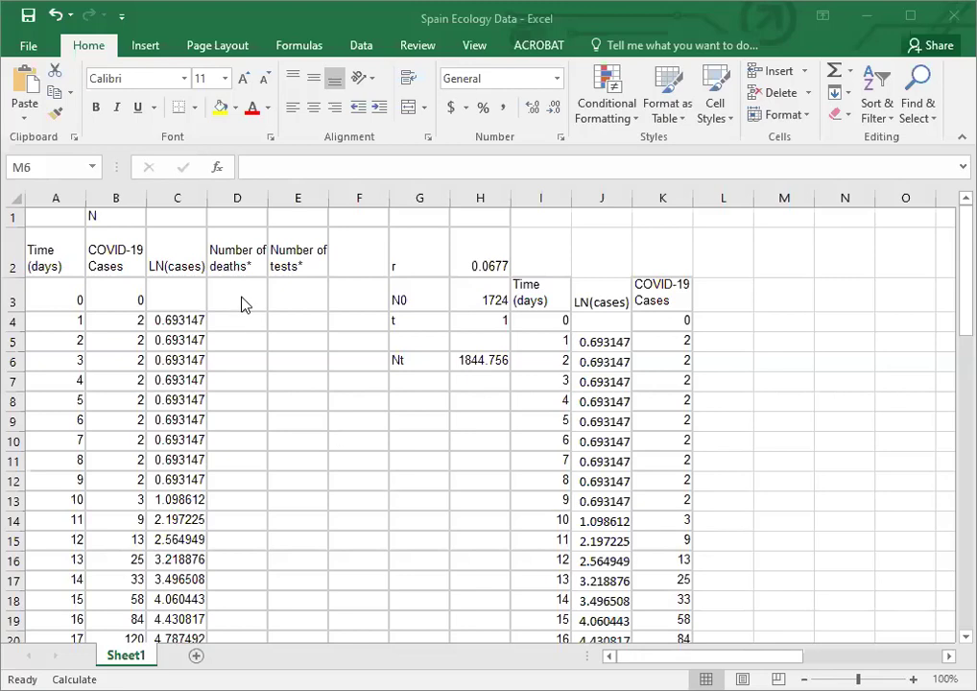
# - Check the data headers, try an =LN(B4) formula in D4, then undo it
pyautogui.click(55, 255)
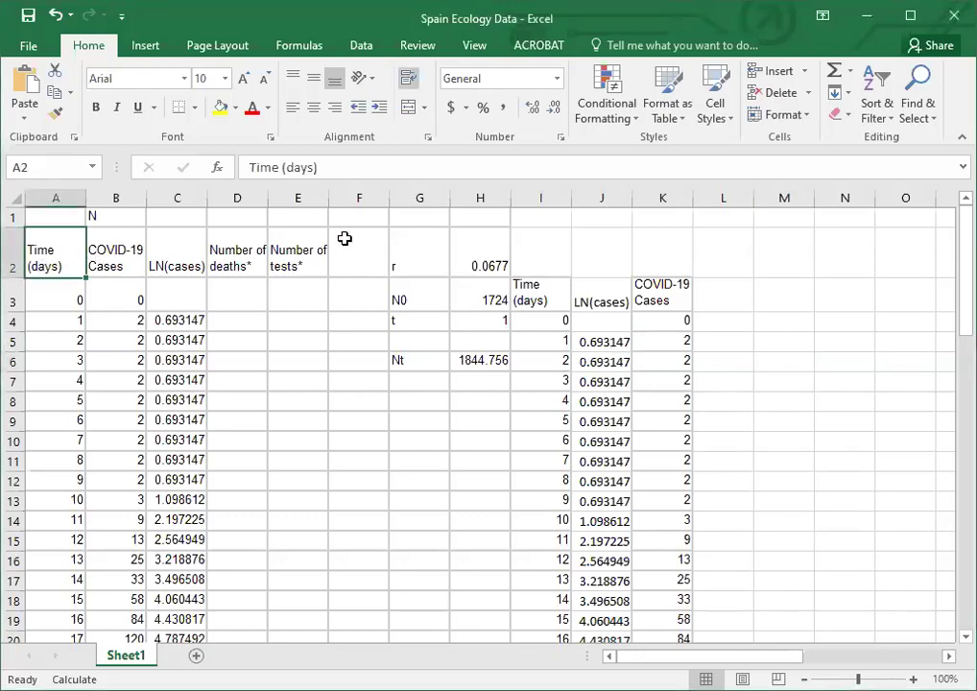
pyautogui.press('Right')
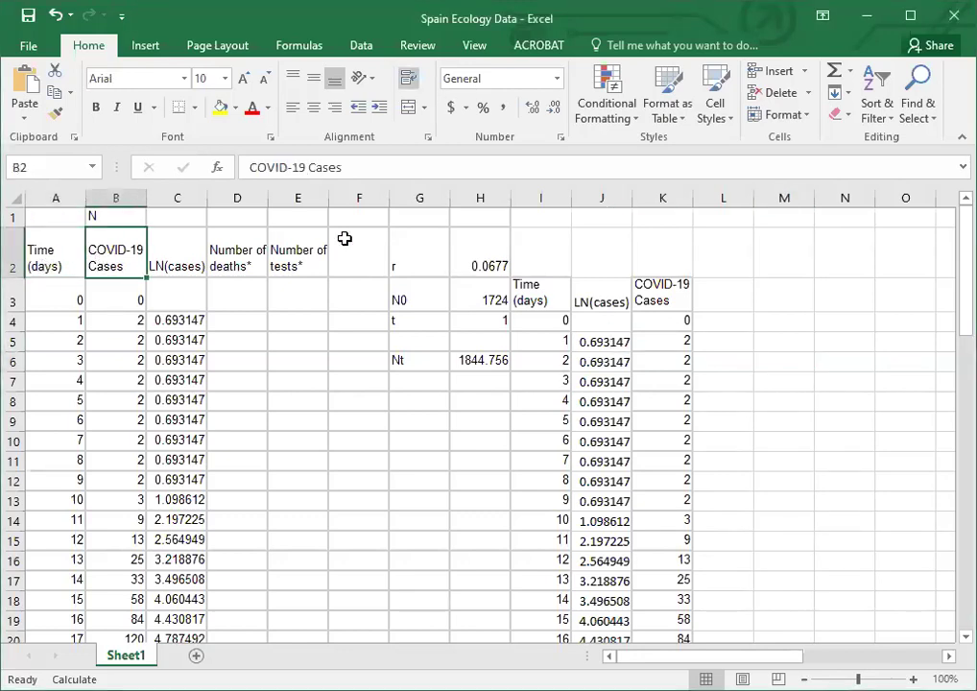
pyautogui.press('Right')
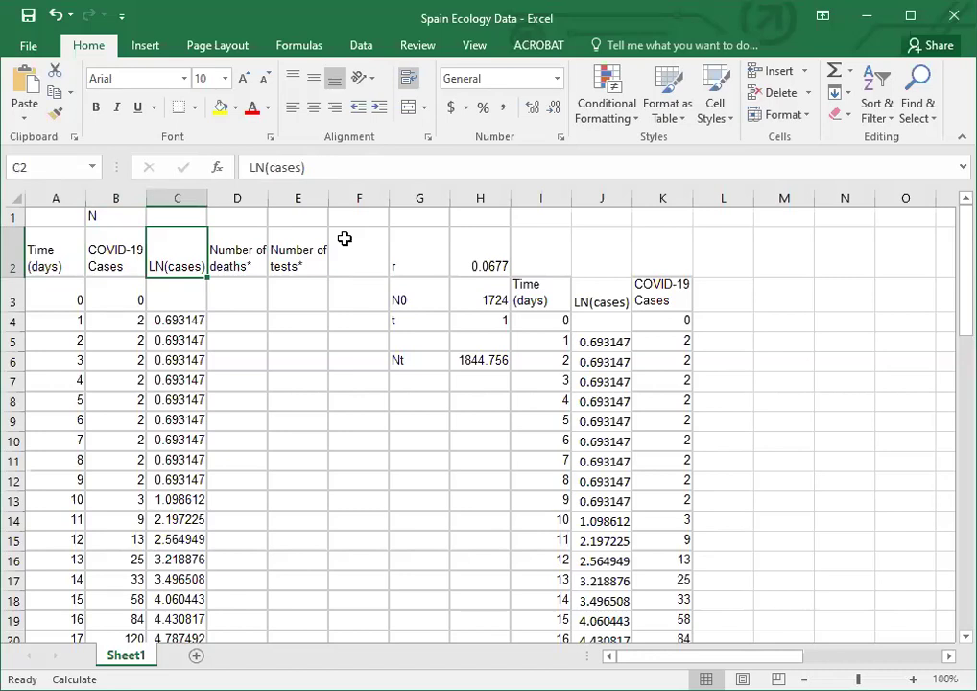
pyautogui.press('Down')
pyautogui.press('Down')
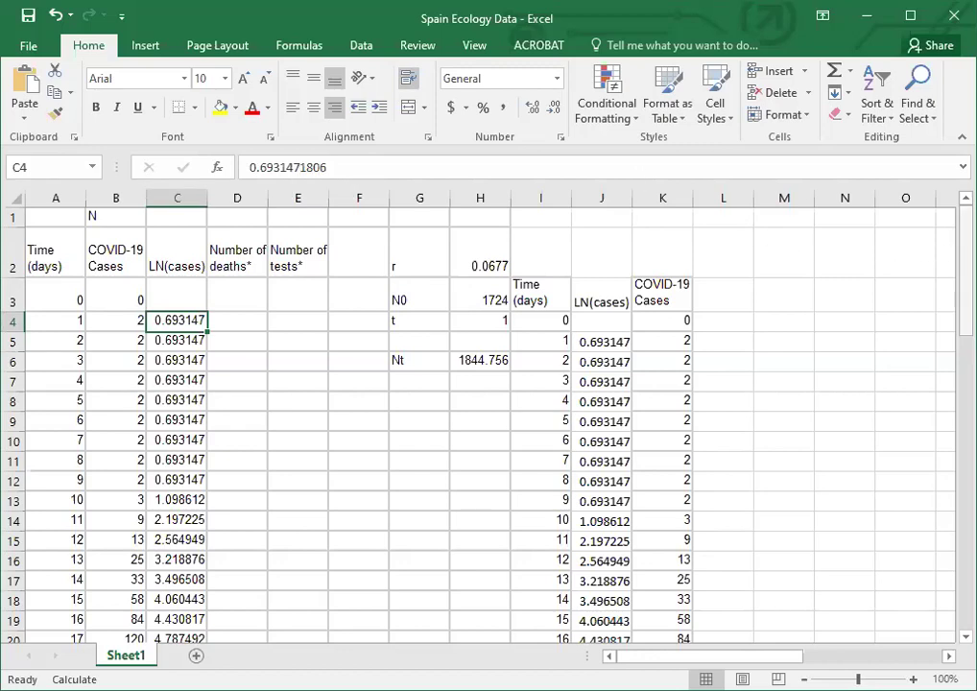
pyautogui.click(240, 320)
pyautogui.write('=')
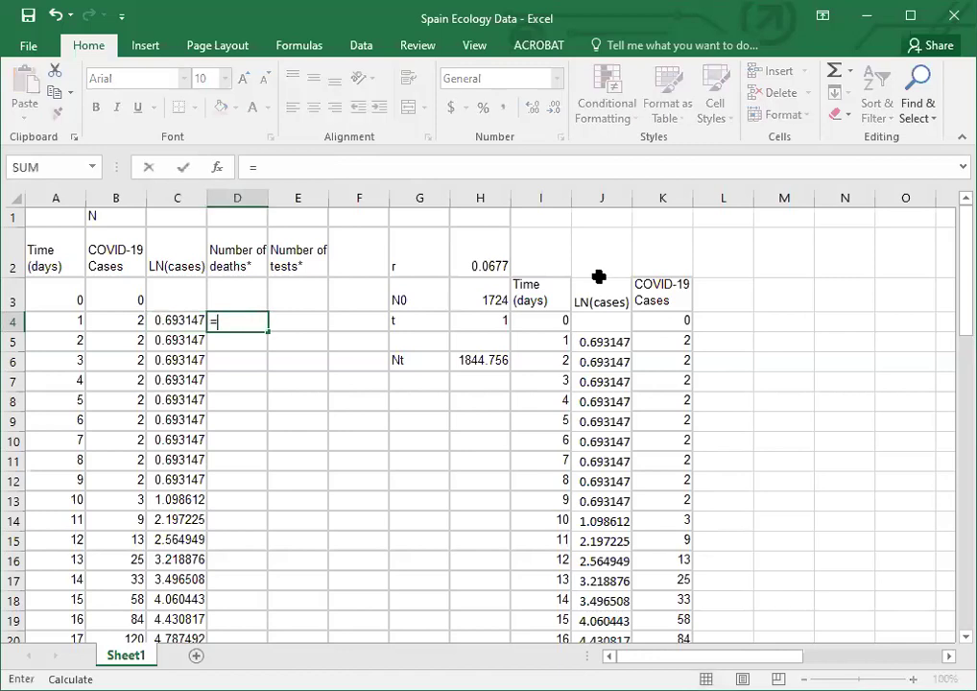
pyautogui.write('LN(B4)')
pyautogui.press('Return')
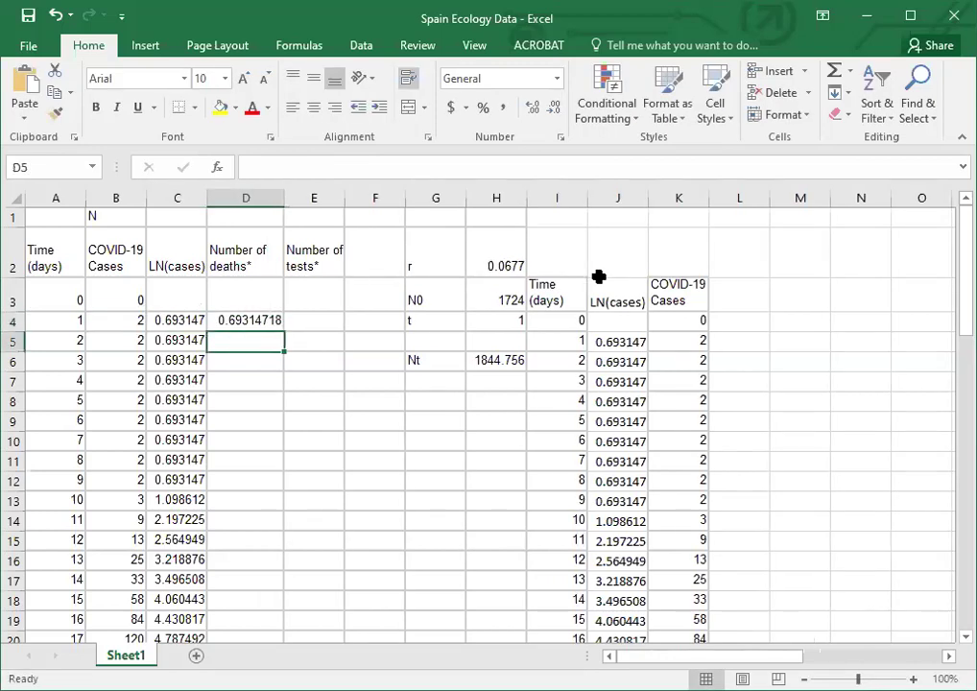
pyautogui.hotkey('ctrl', 'z')
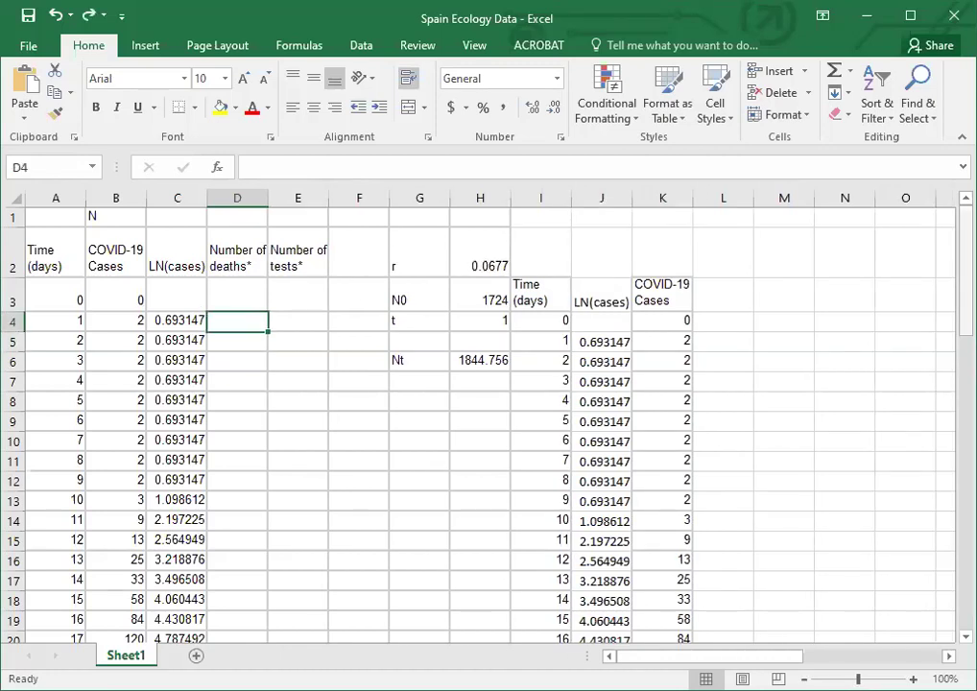
# - Inspect the LN(cases) and COVID-19 Cases columns and the cases chart
pyautogui.moveTo(965, 307); pyautogui.dragTo(966, 307)
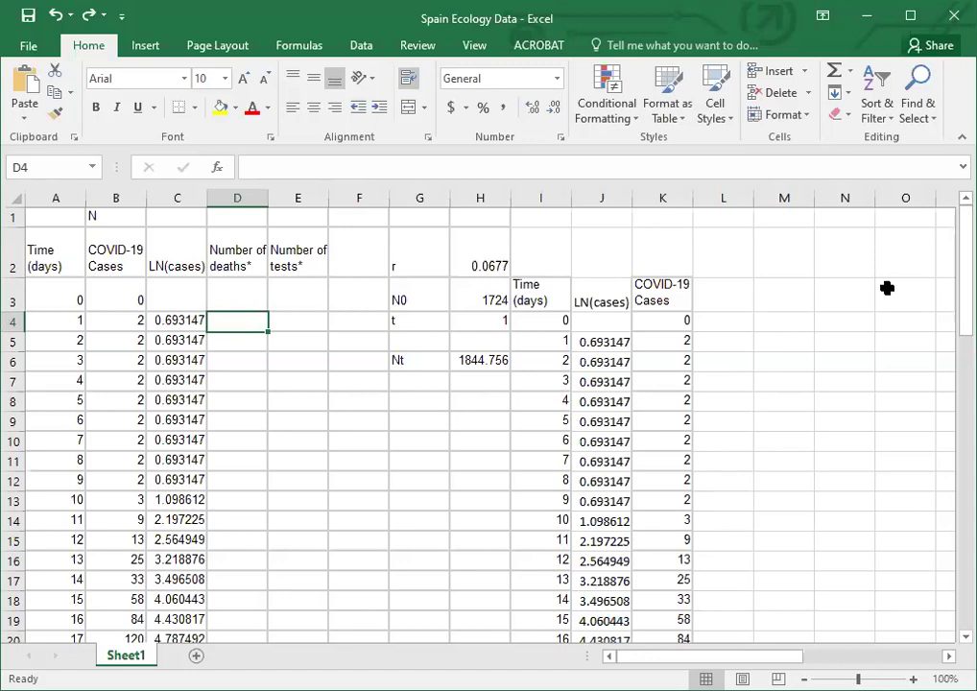
pyautogui.click(584, 305)
pyautogui.click(658, 301)
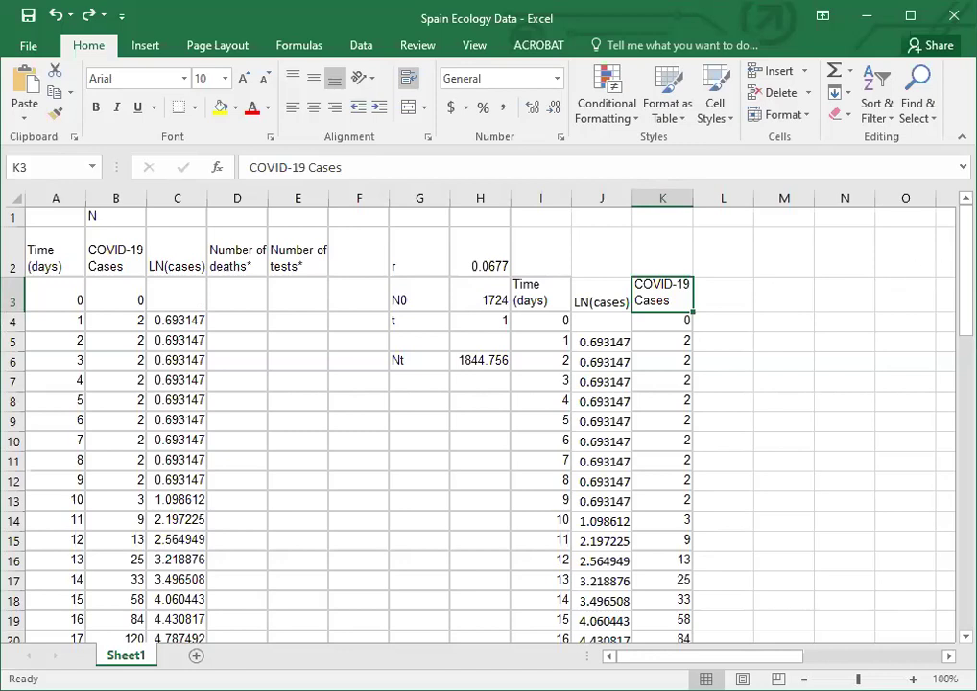
pyautogui.moveTo(966, 269); pyautogui.dragTo(966, 497)
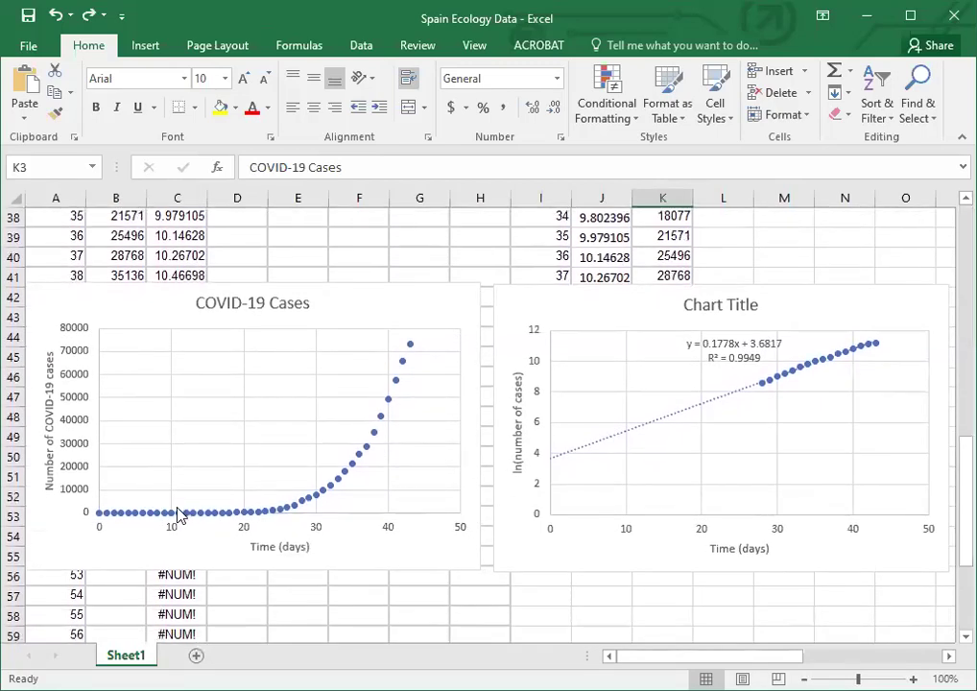
pyautogui.click(221, 564)
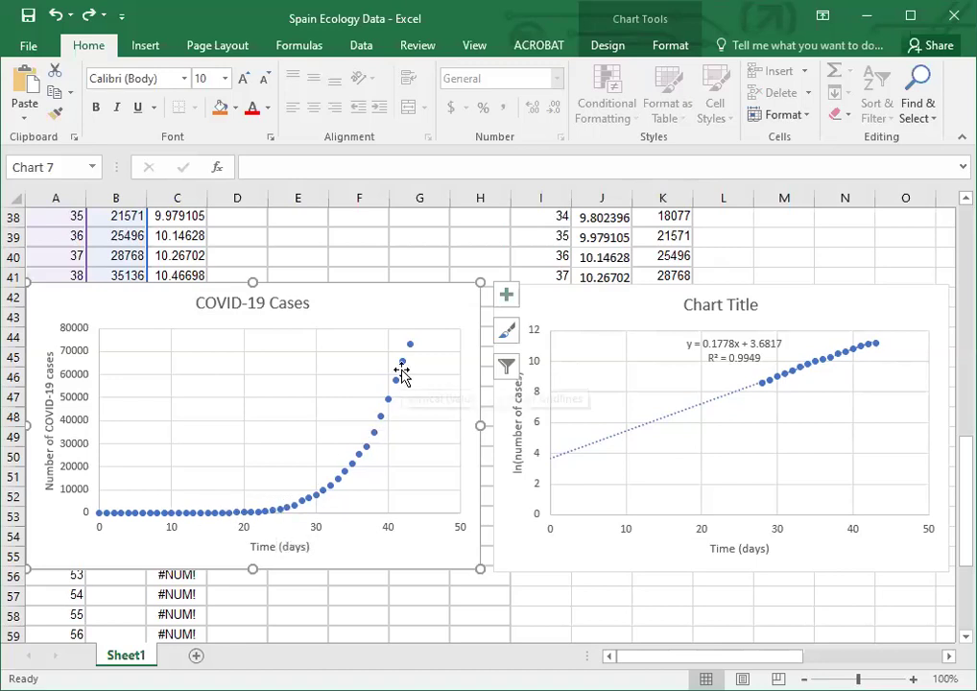
pyautogui.moveTo(410, 347)
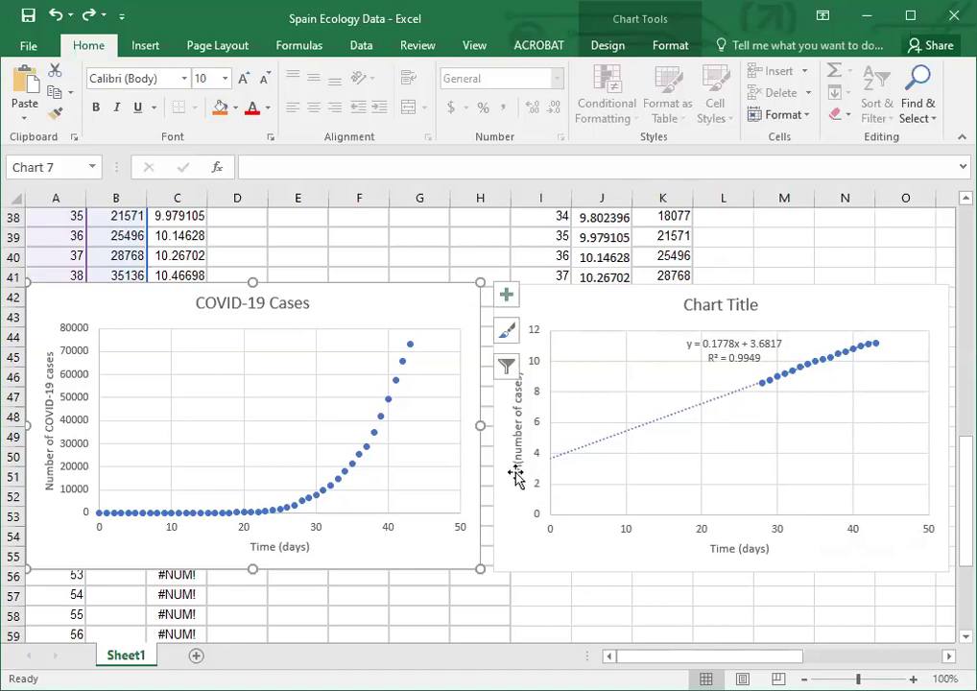
# - Inspect the log-cases trendline chart and the r value 0.0677 in H2
pyautogui.click(525, 559)
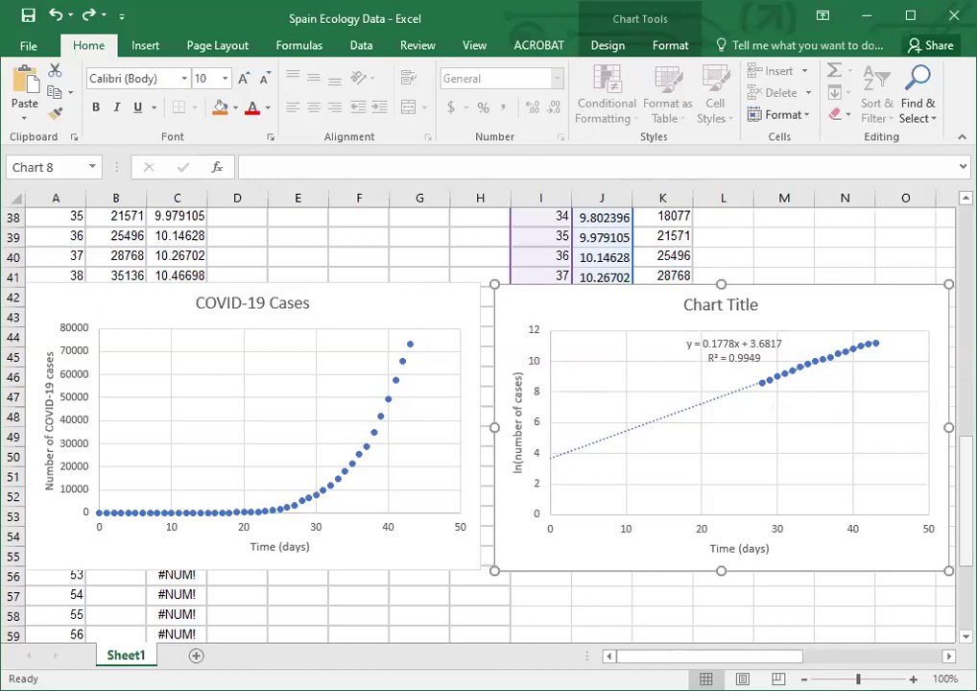
pyautogui.moveTo(966, 511)
pyautogui.mouseDown()
pyautogui.moveTo(965, 457)
pyautogui.moveTo(965, 504)
pyautogui.mouseUp()
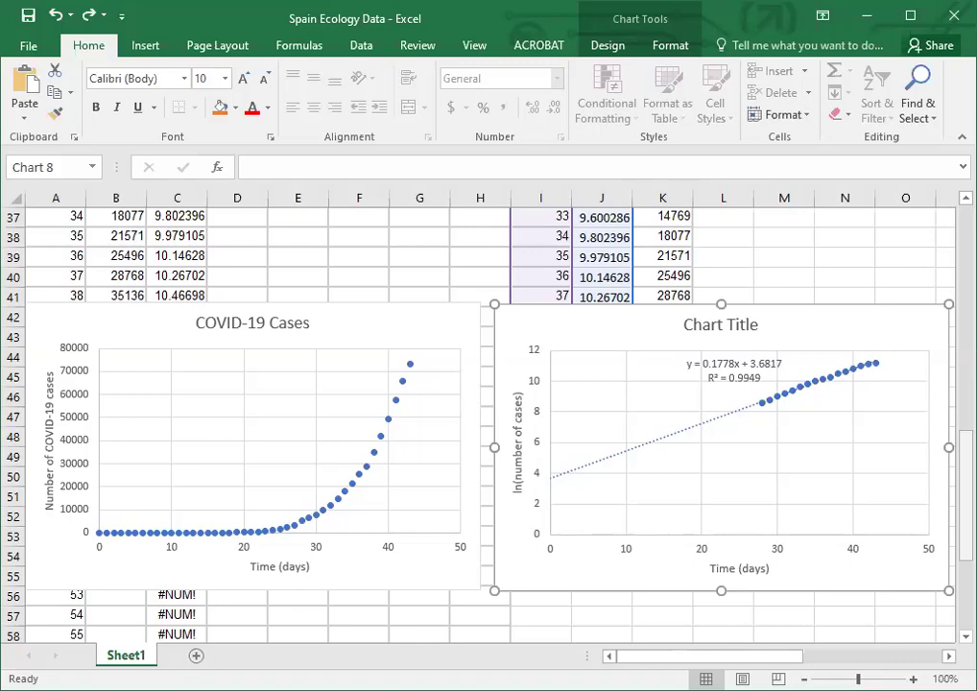
pyautogui.moveTo(966, 494); pyautogui.dragTo(966, 273)
pyautogui.click(492, 247)
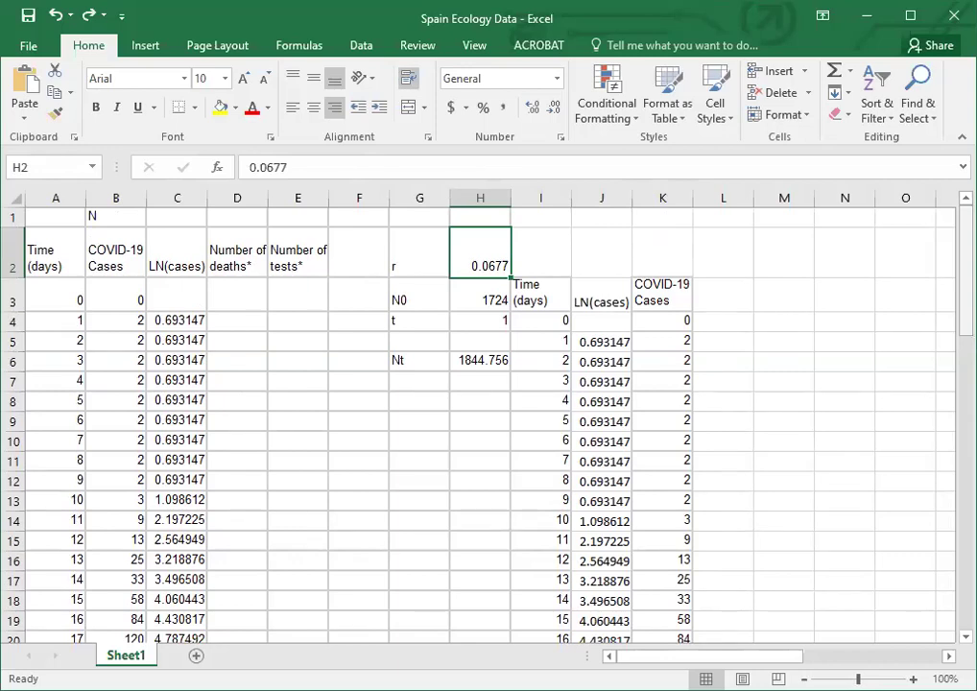
pyautogui.moveTo(965, 273); pyautogui.dragTo(965, 475)
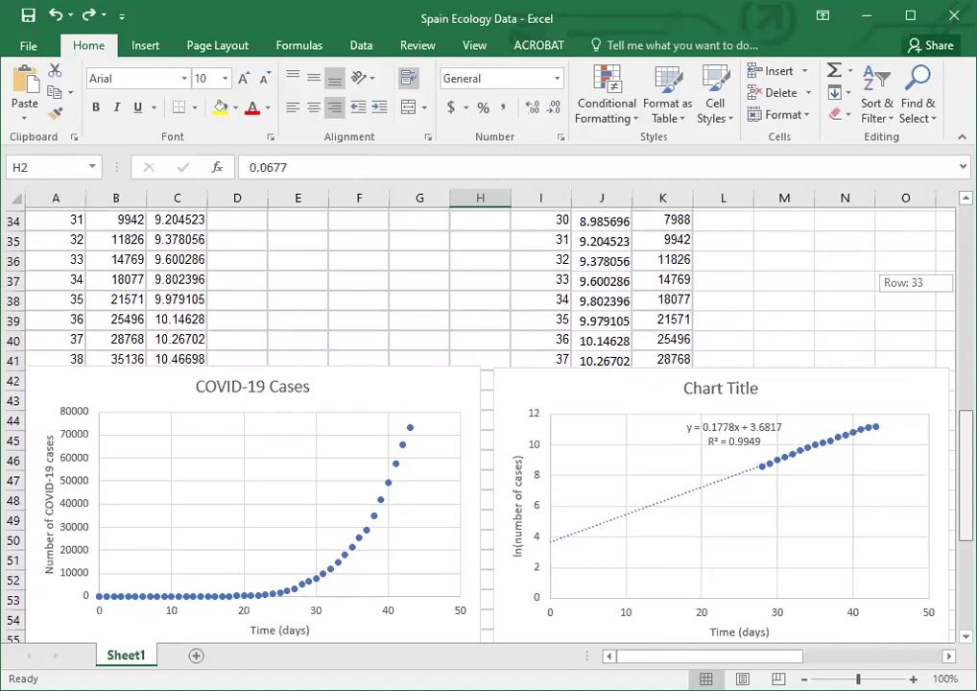
pyautogui.moveTo(966, 475); pyautogui.dragTo(966, 269)
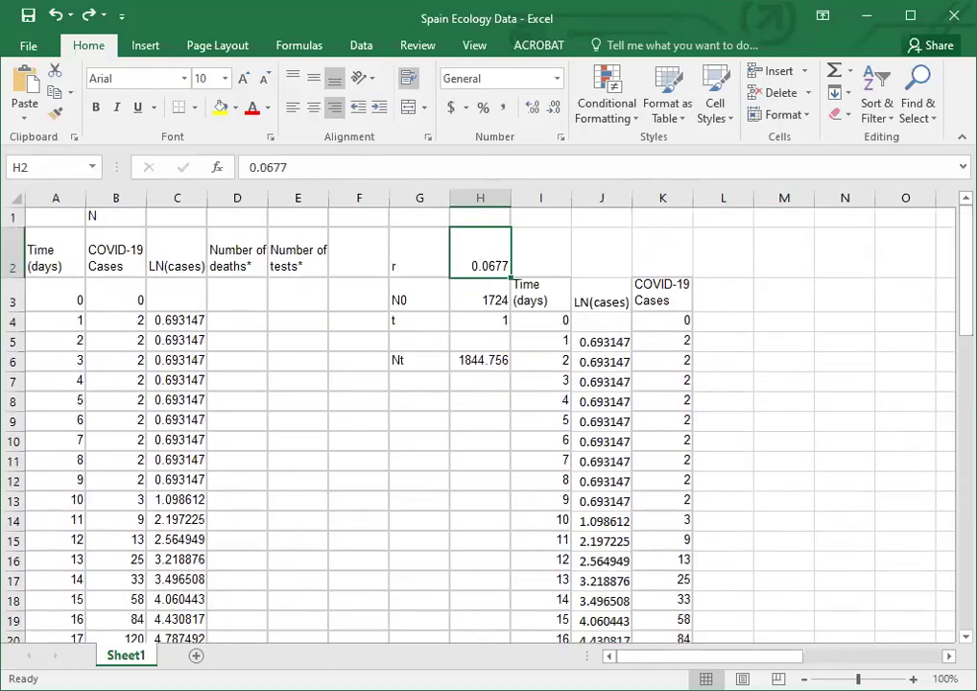
pyautogui.moveTo(614, 656); pyautogui.dragTo(743, 656)
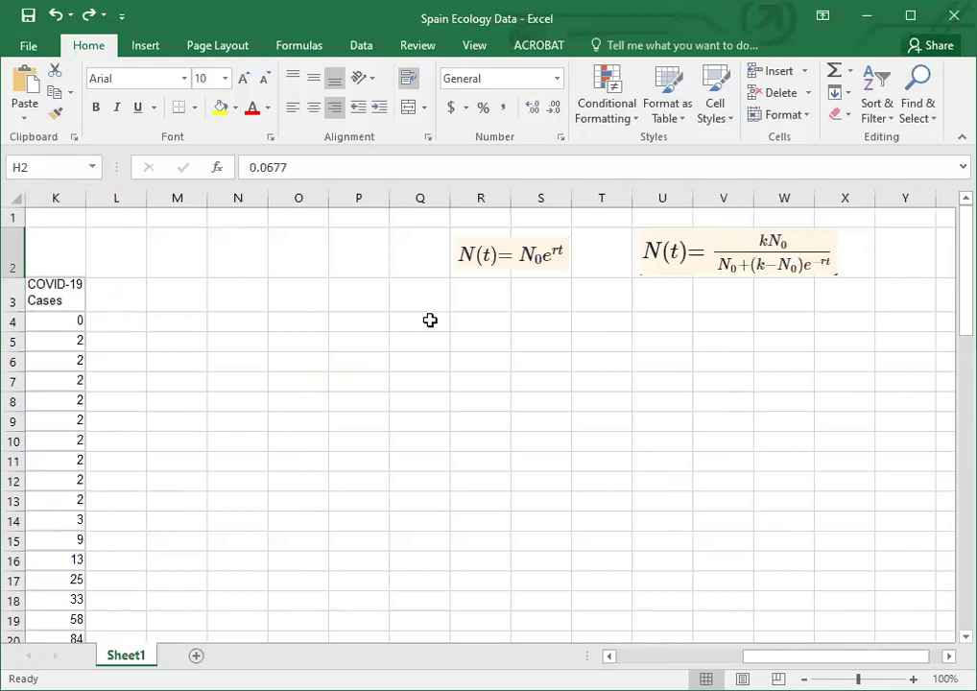
# - Enter the r label with value 0.1778 in R4:S4 and an N0 label in R5
pyautogui.click(485, 320)
pyautogui.write('r')
pyautogui.click(552, 315)
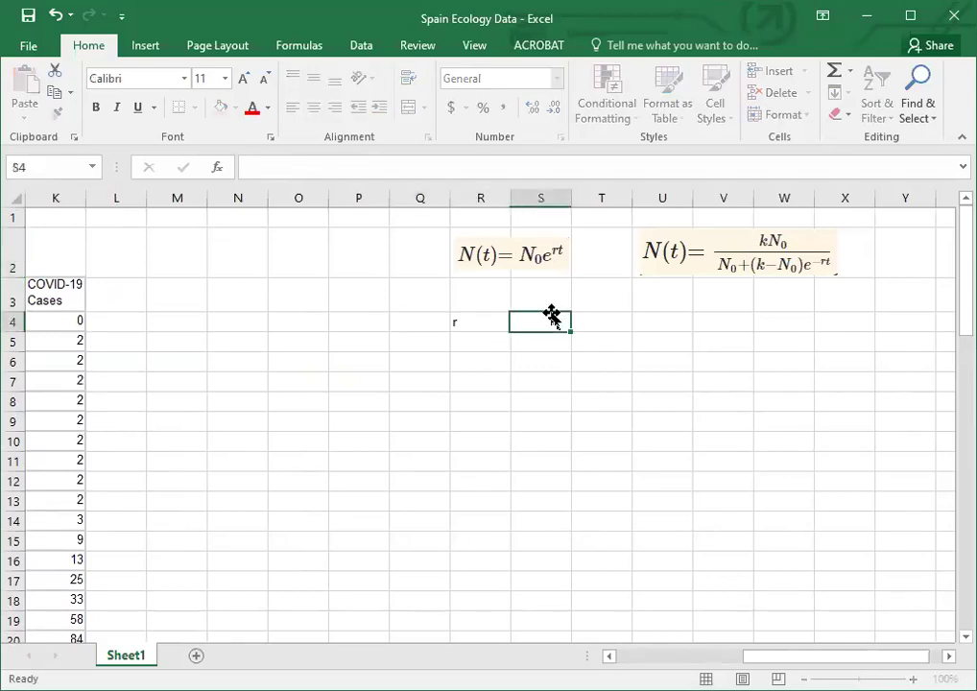
pyautogui.write('0.1778')
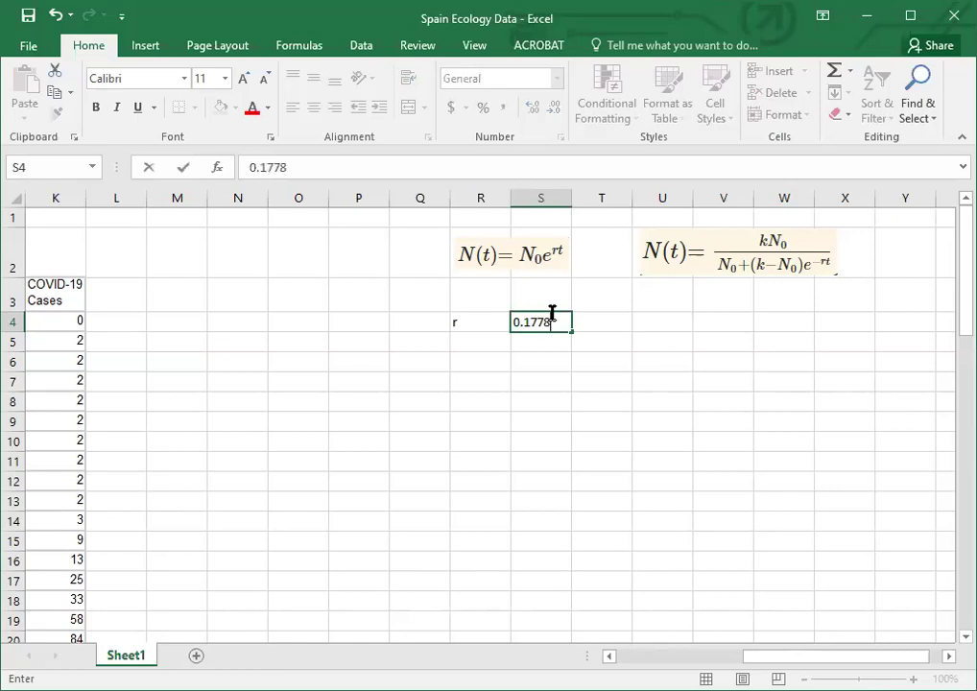
pyautogui.press('Return')
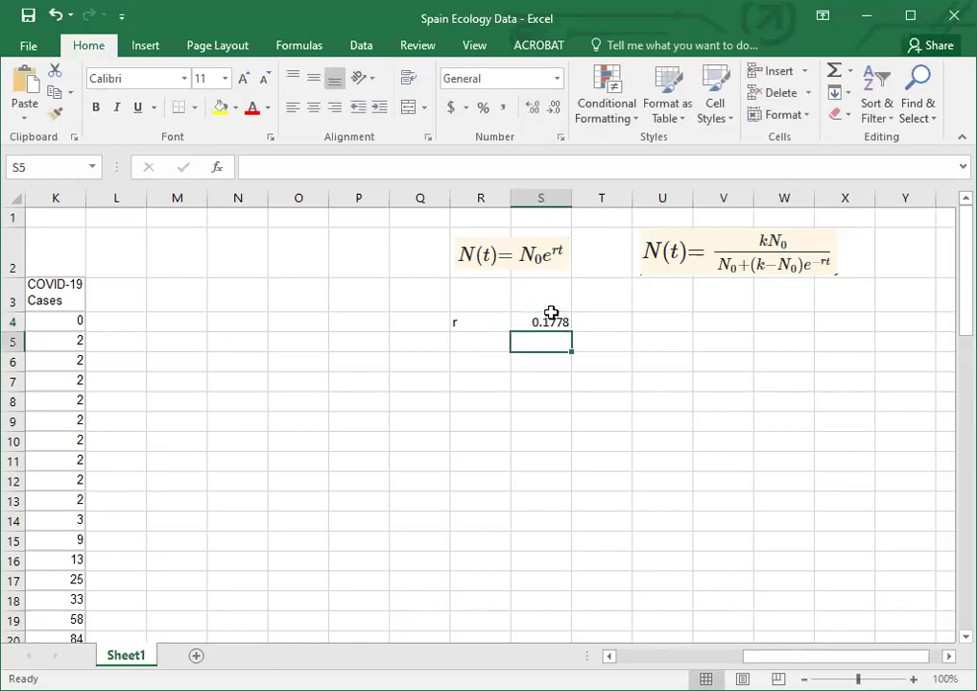
pyautogui.press('Left')
pyautogui.write('N0')
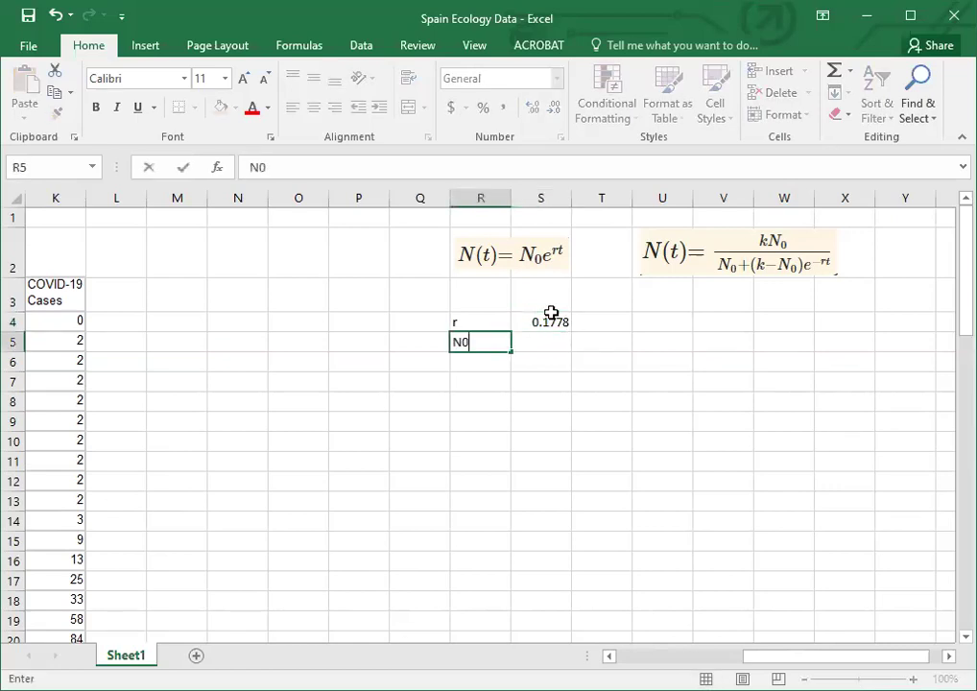
pyautogui.press('Tab')
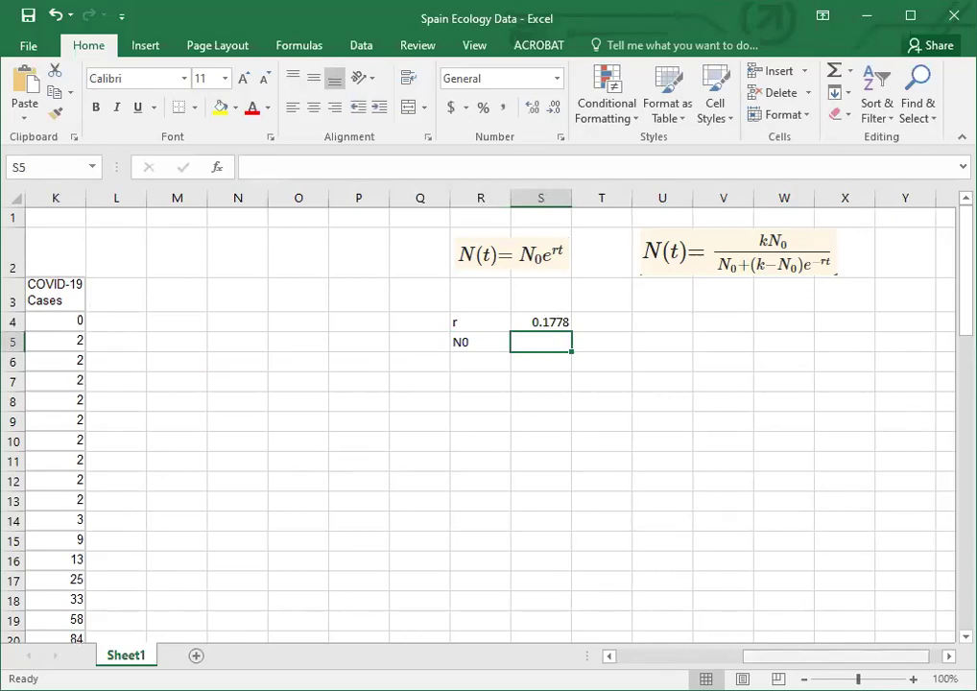
# - Move the trendline chart aside and paste the last case count 73235 into S5 as a value
pyautogui.hscroll(-6, 480, 413)
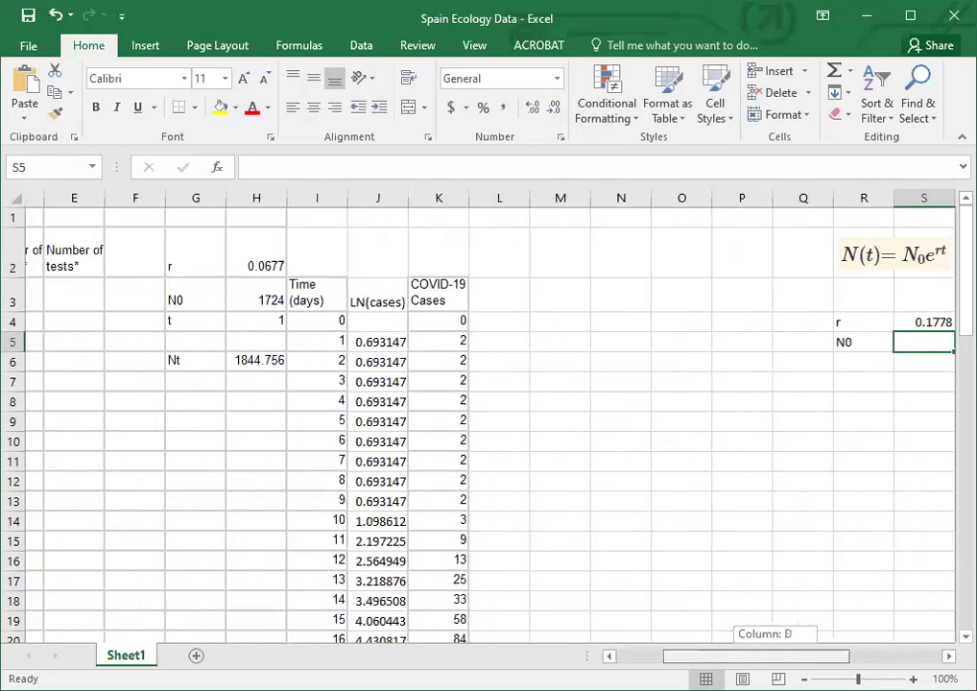
pyautogui.moveTo(966, 241); pyautogui.dragTo(941, 441)
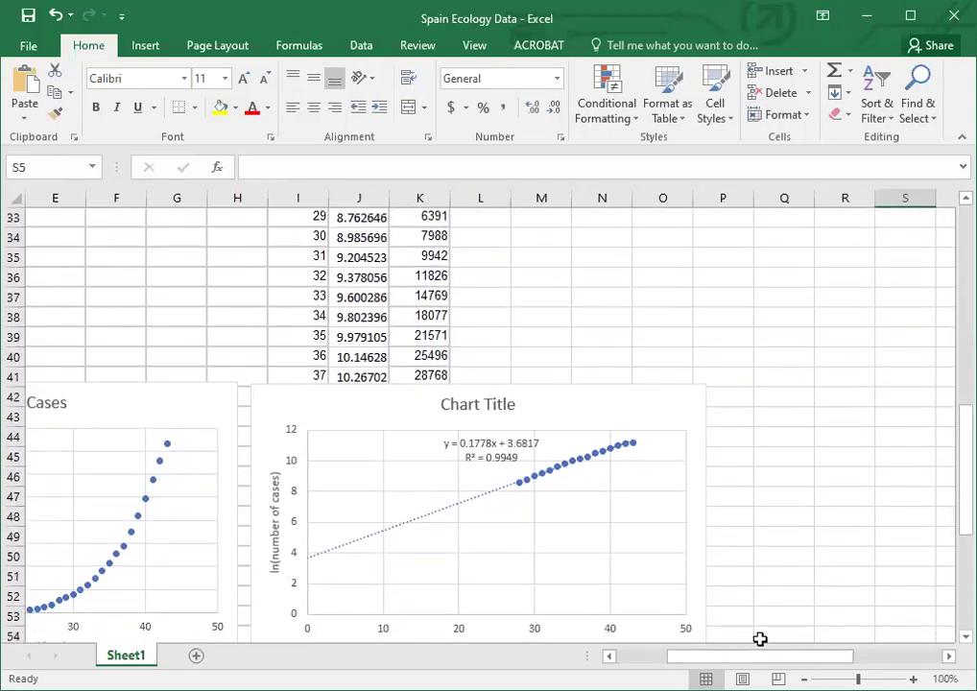
pyautogui.moveTo(622, 395); pyautogui.dragTo(861, 419)
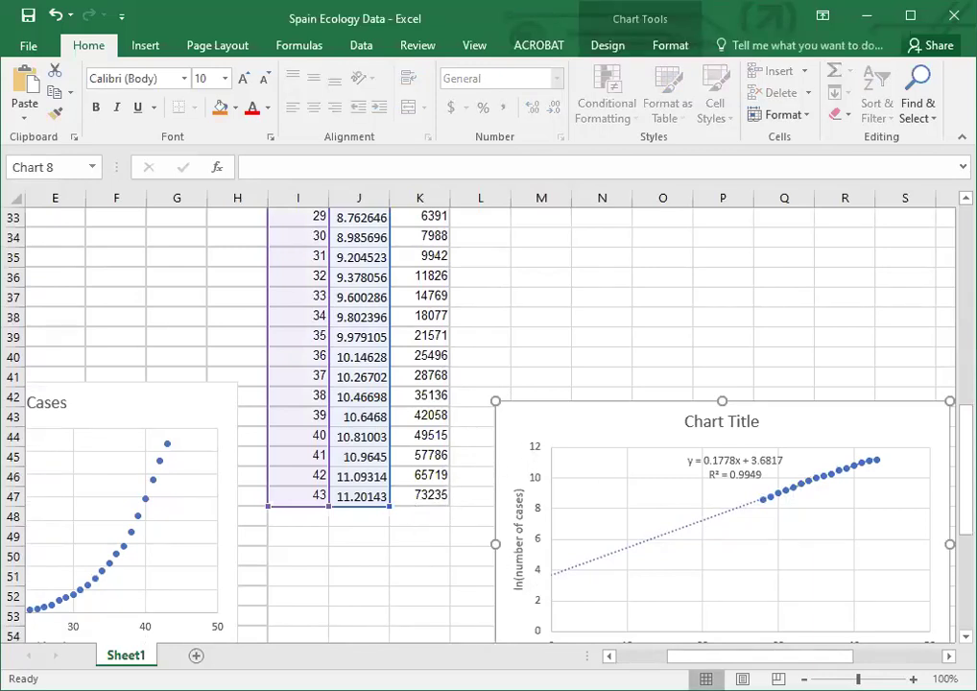
pyautogui.click(416, 499)
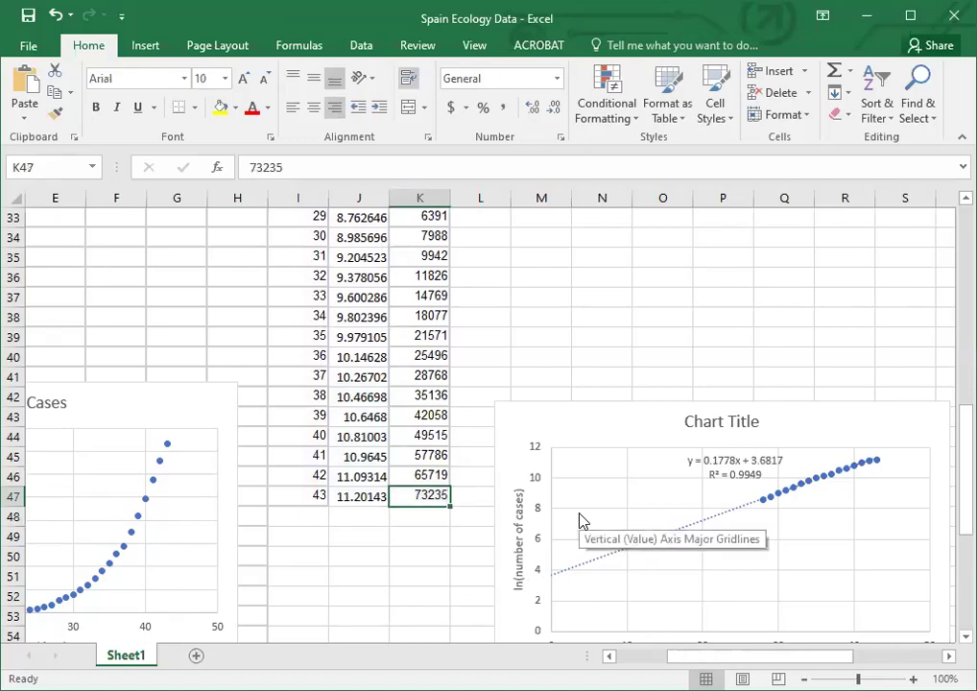
pyautogui.hotkey('ctrl', 'c')
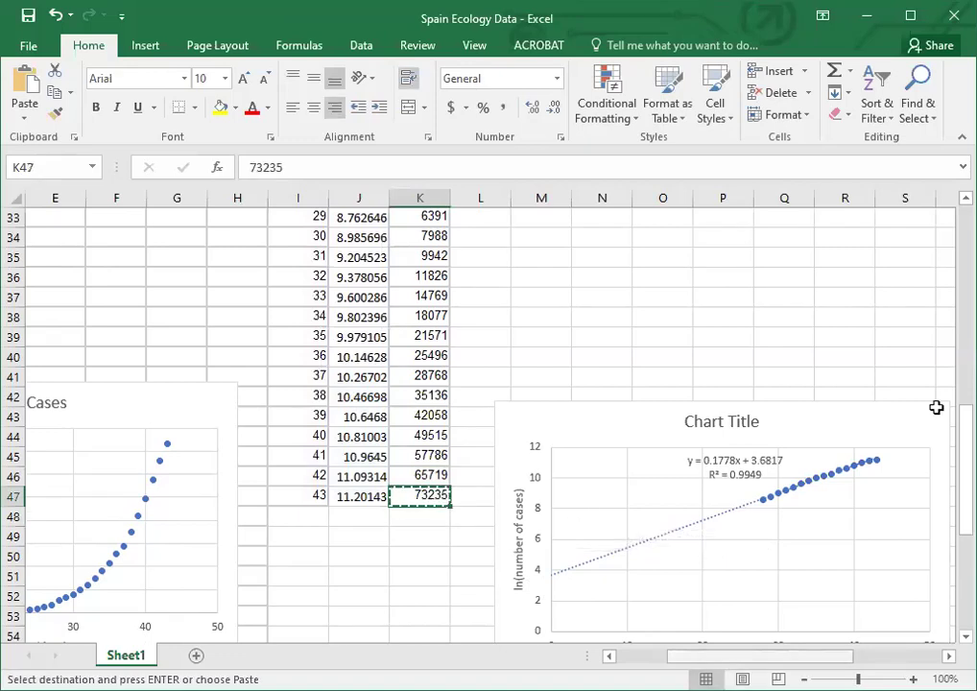
pyautogui.hscroll(3, 936, 408)
pyautogui.scroll(11, 475, 351)
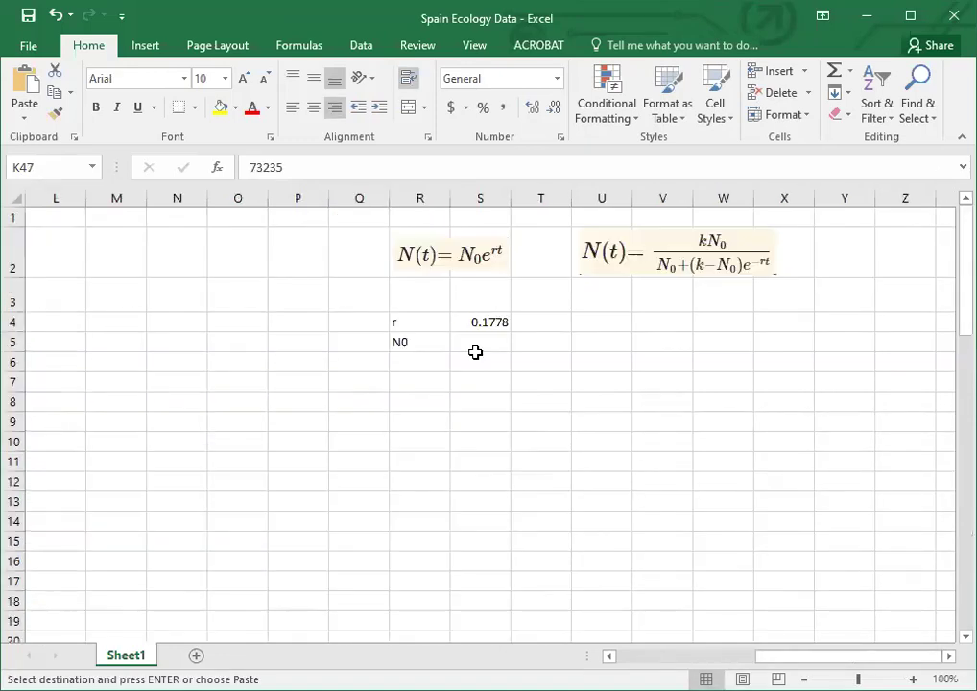
pyautogui.click(475, 344)
pyautogui.rightClick(475, 343)
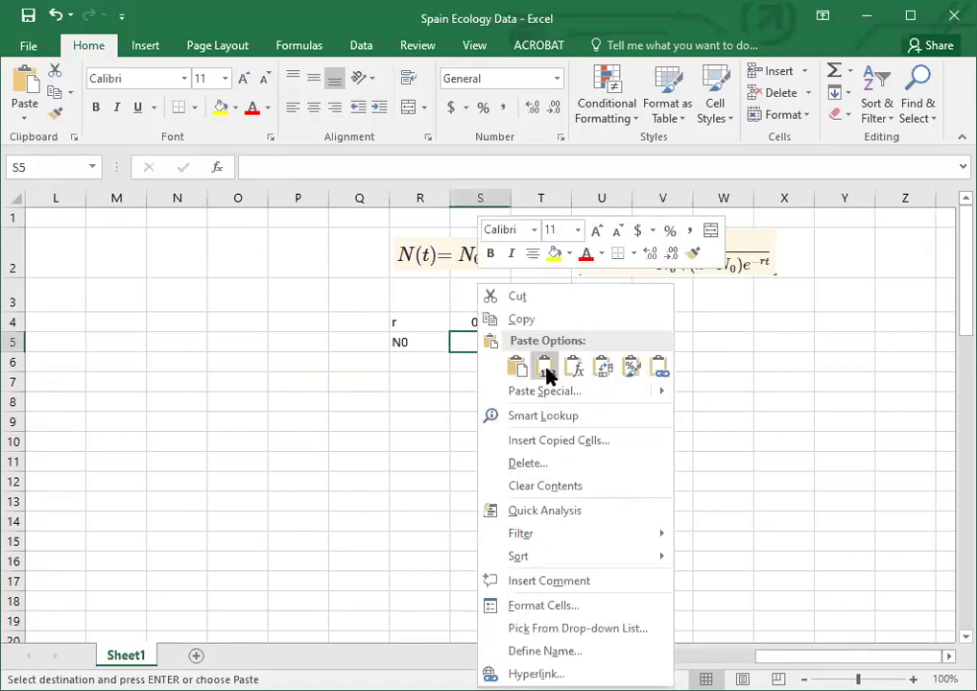
pyautogui.click(544, 372)
pyautogui.click(419, 381)
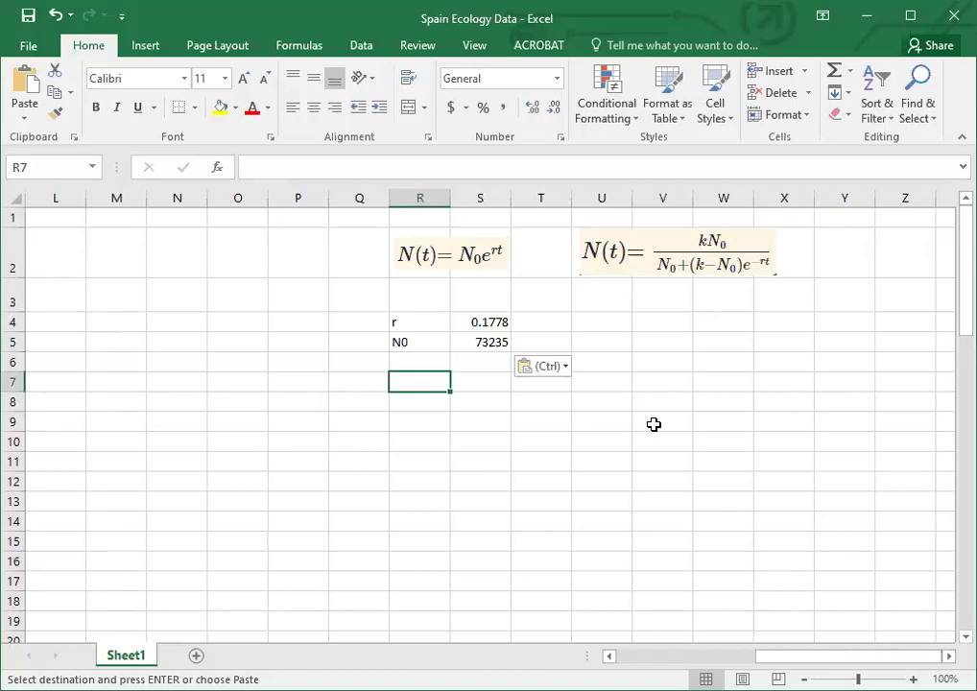
# - Add a t label with value 3 in R7:S7 and an N(t) label below it
pyautogui.write('t')
pyautogui.press('Tab')
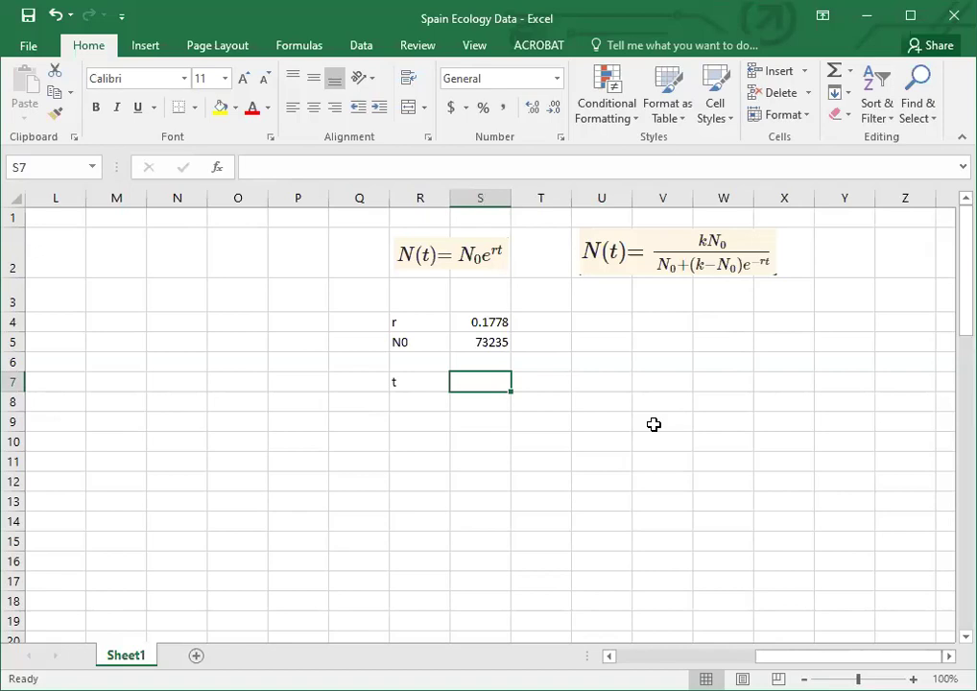
pyautogui.write('3')
pyautogui.press('Return')
pyautogui.press('Return')
pyautogui.press('Left')
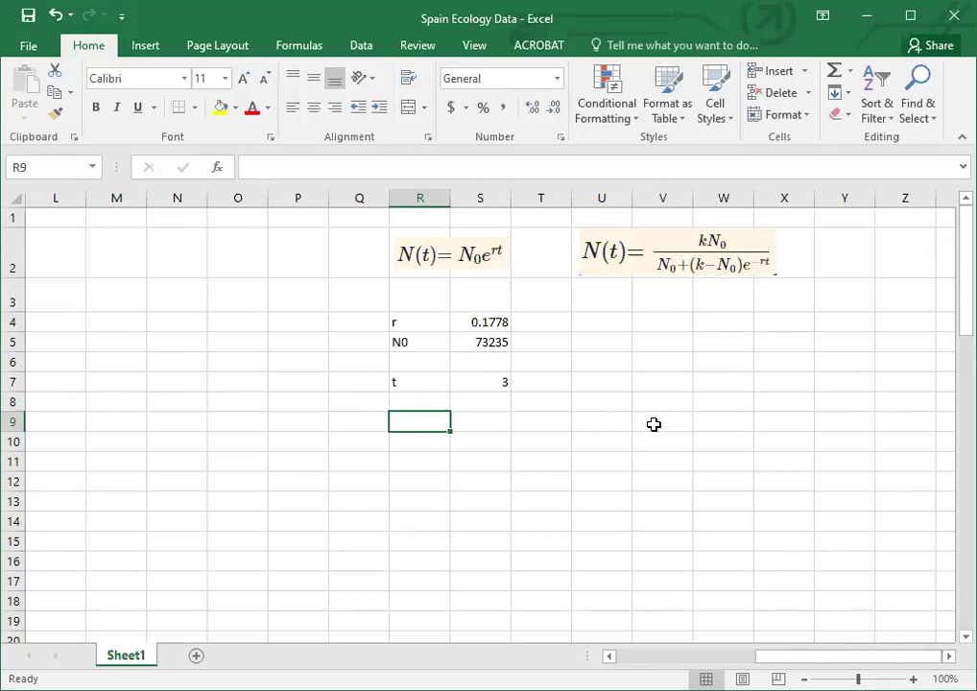
pyautogui.write('N(t)')
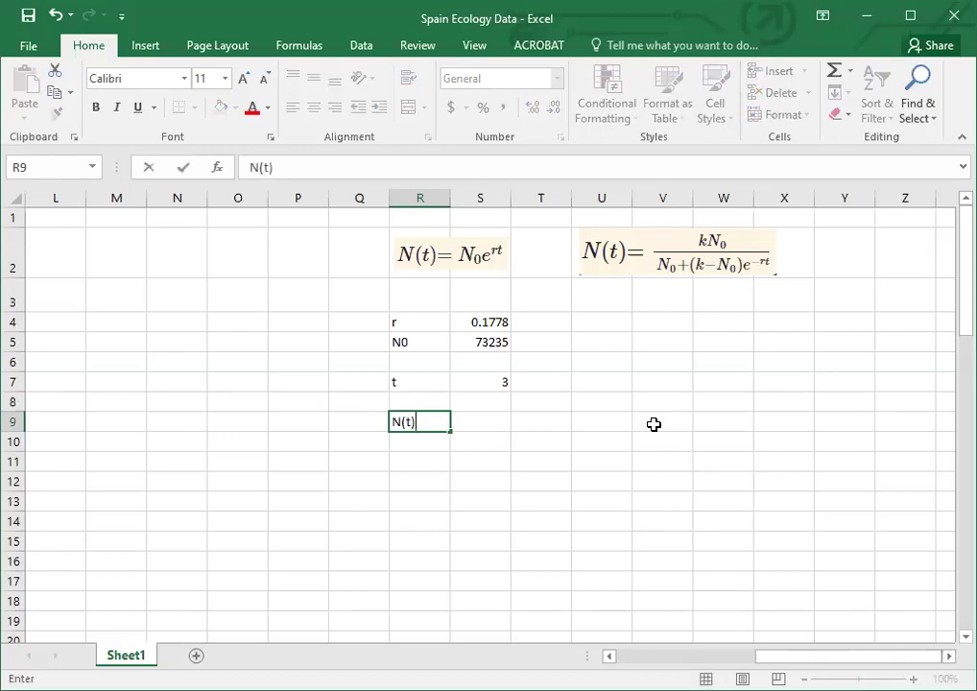
pyautogui.press('Return')
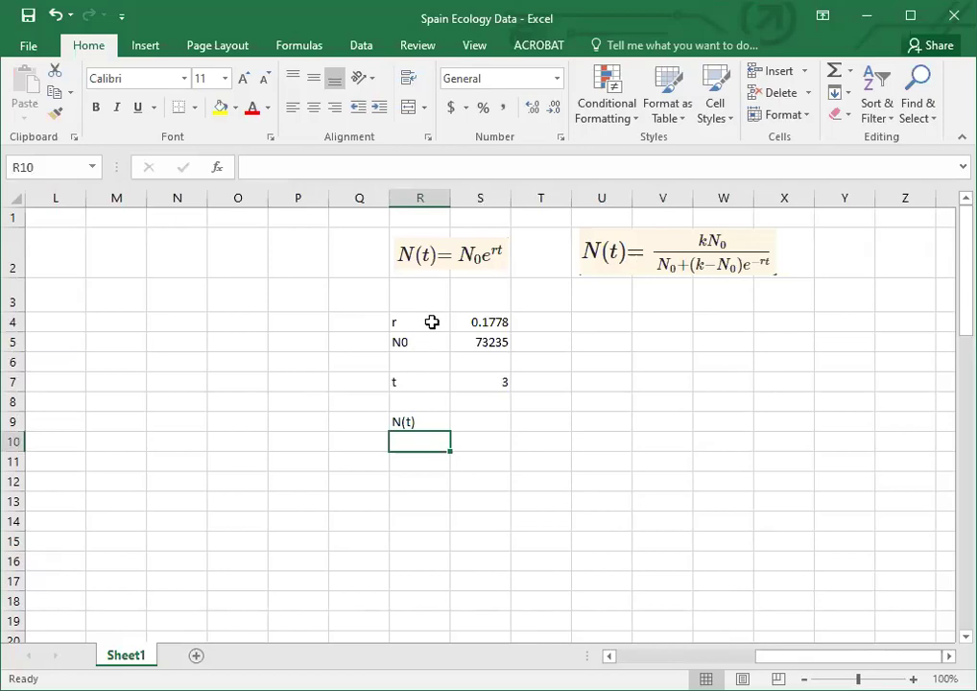
# - Fill the r/N0 cells R4:S5 and the t row R7:S7 bright yellow
pyautogui.moveTo(432, 322); pyautogui.dragTo(482, 343)
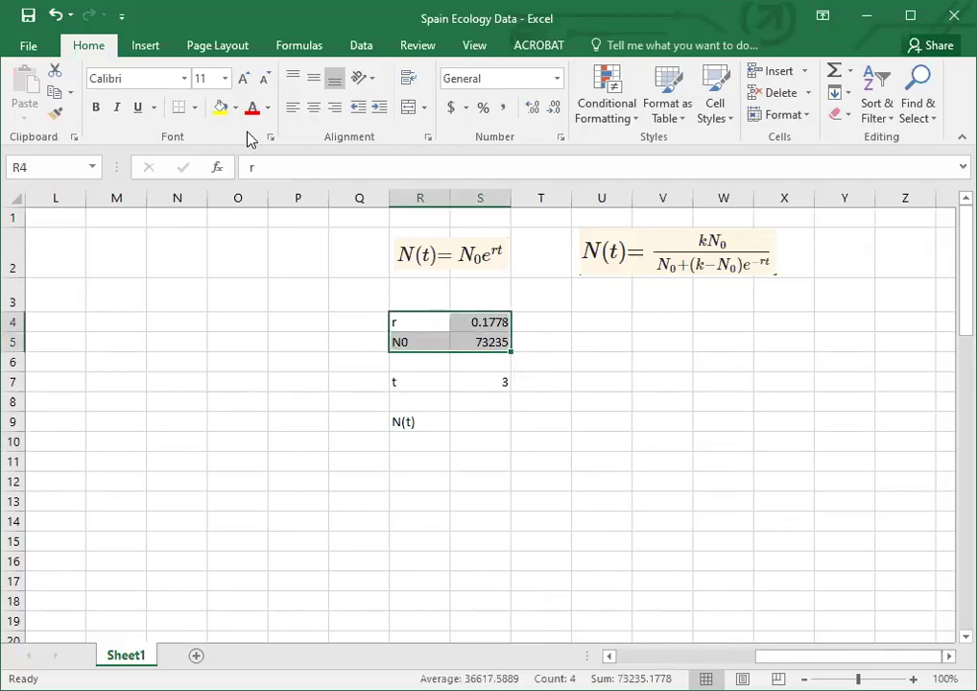
pyautogui.click(235, 107)
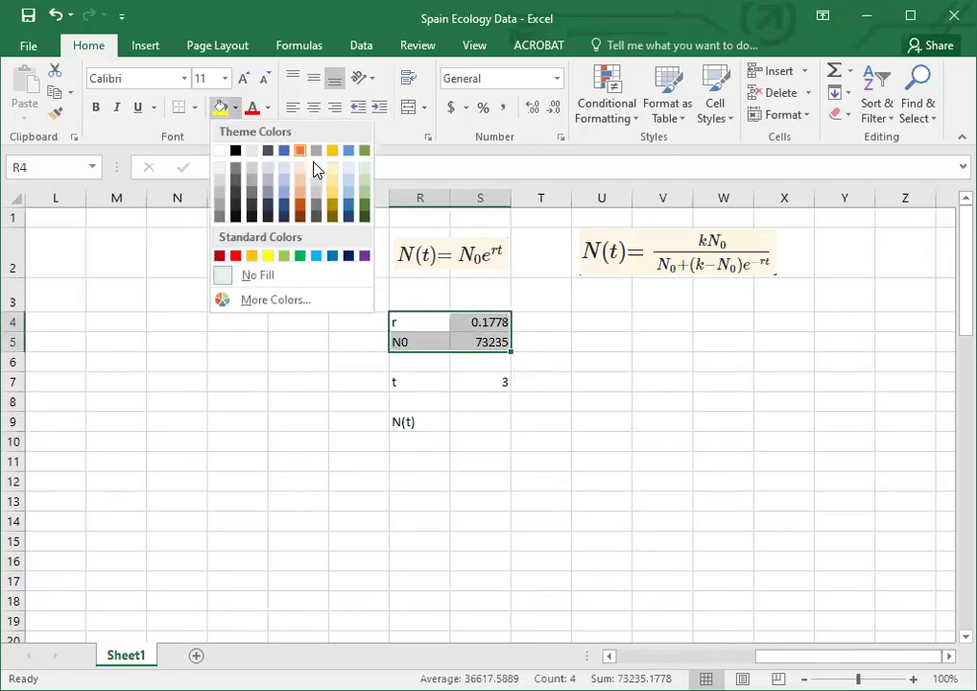
pyautogui.click(268, 256)
pyautogui.moveTo(403, 382); pyautogui.dragTo(494, 382)
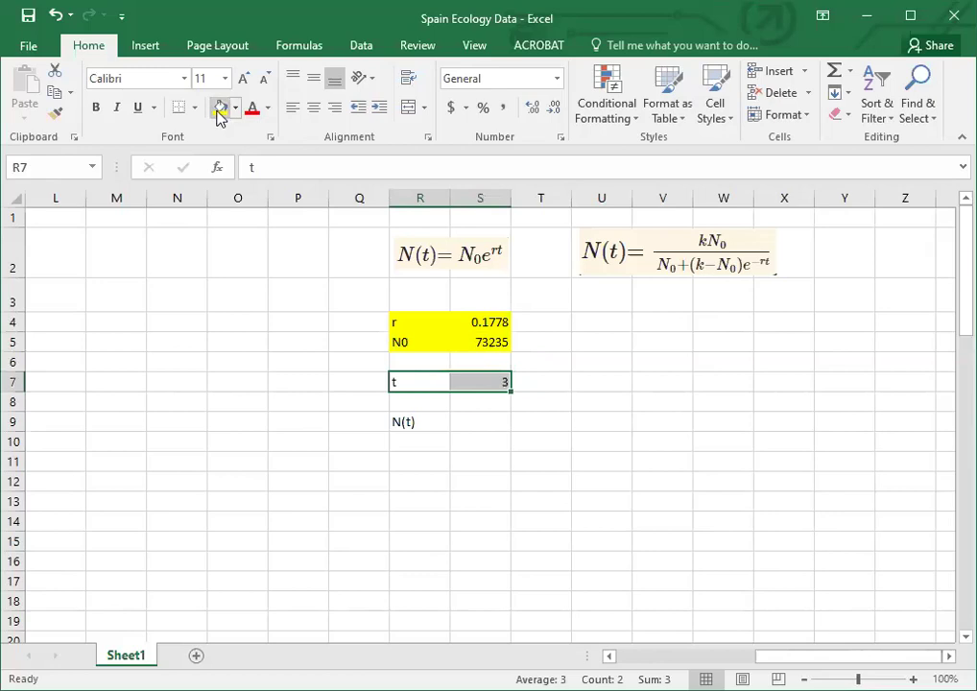
pyautogui.click(220, 113)
pyautogui.click(475, 423)
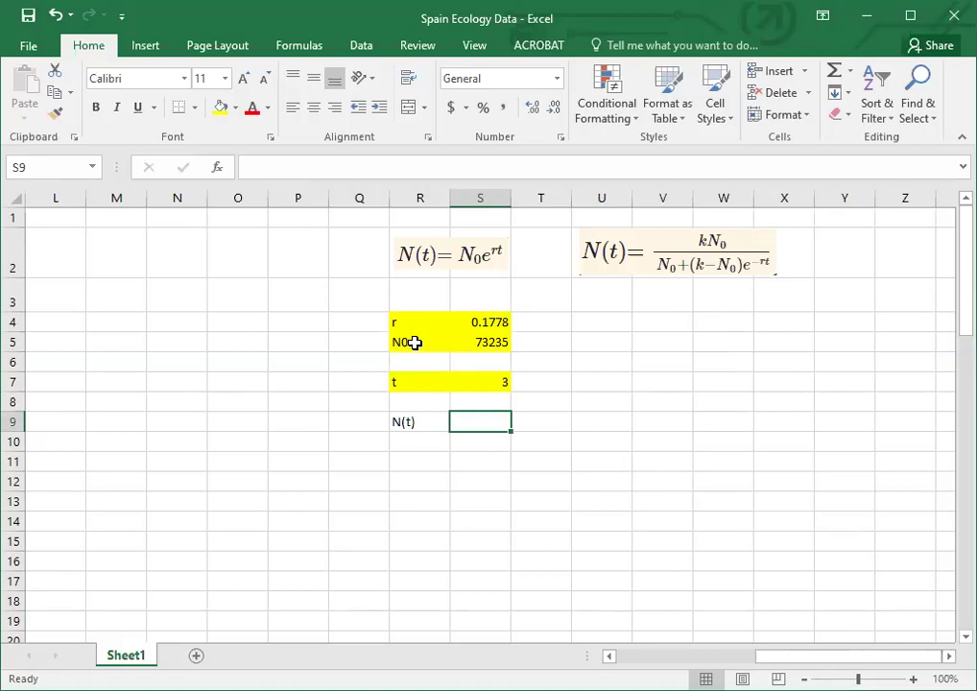
# - Recolour the r and N0 cells R4:S5 with a light gold fill
pyautogui.moveTo(409, 323); pyautogui.dragTo(485, 343)
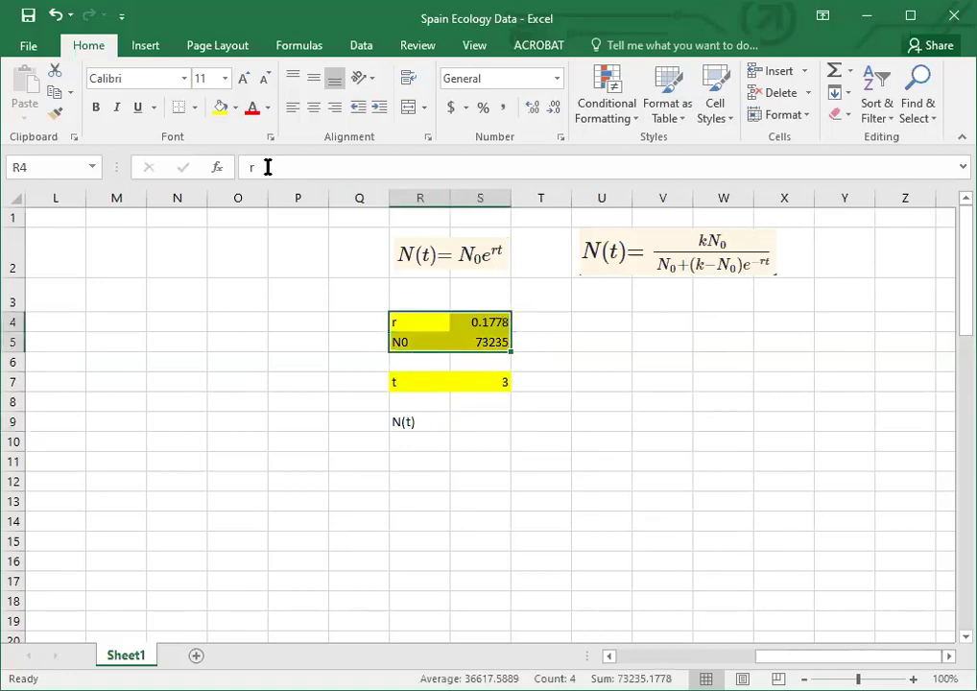
pyautogui.click(237, 109)
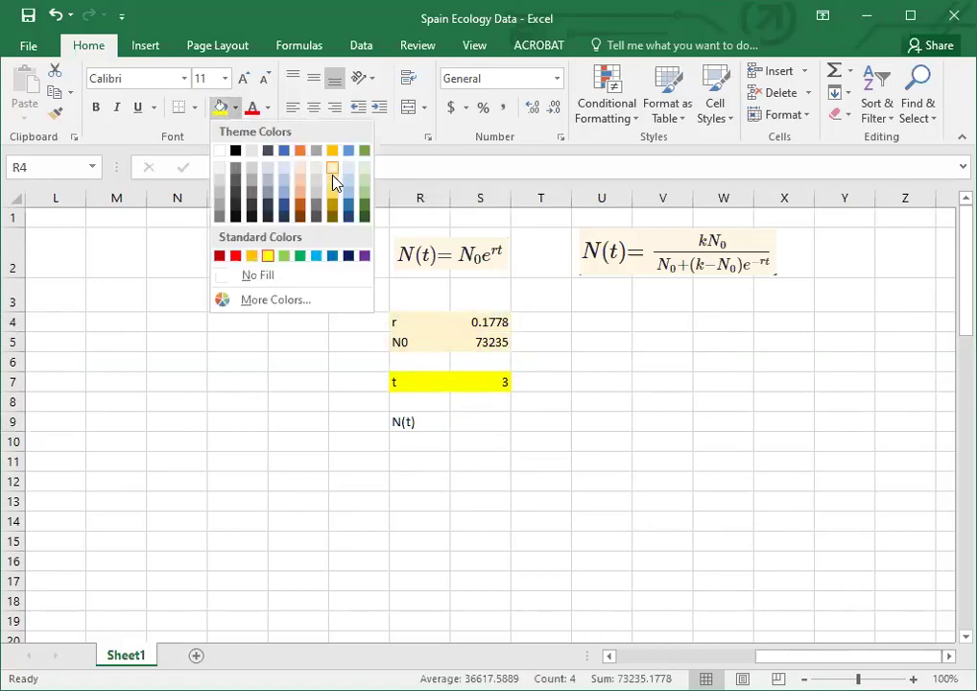
pyautogui.click(332, 178)
pyautogui.click(464, 403)
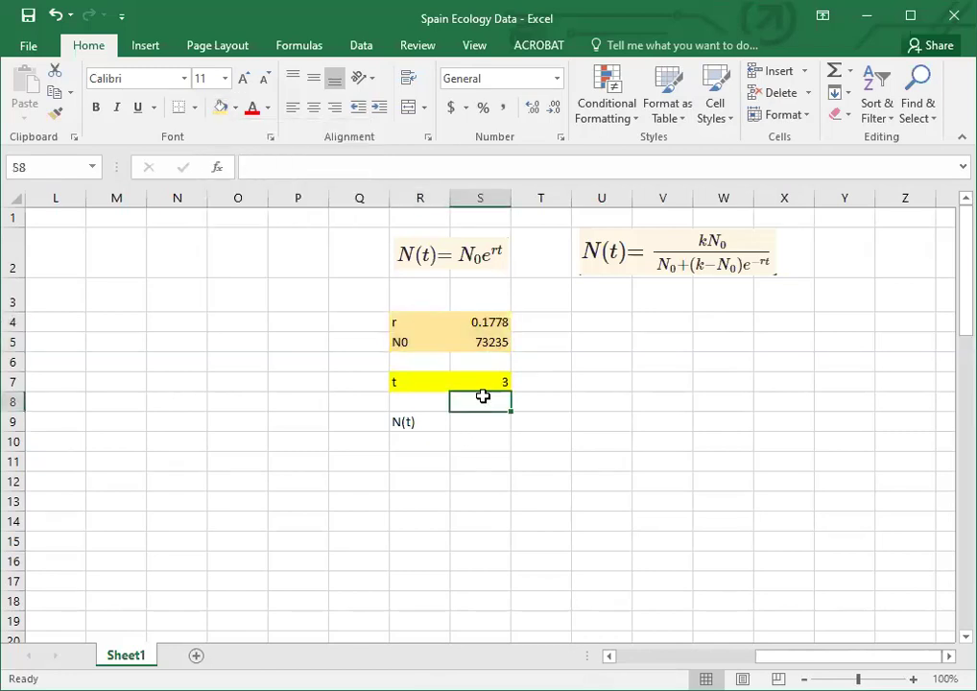
pyautogui.click(489, 419)
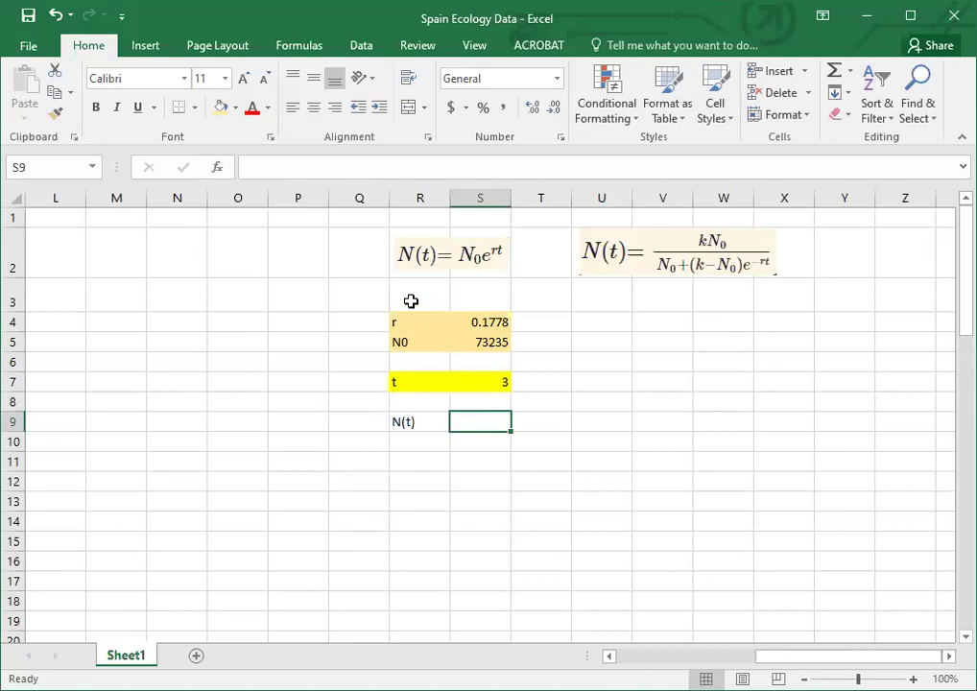
# - Head cell R1 with 'Exponential'
pyautogui.click(432, 219)
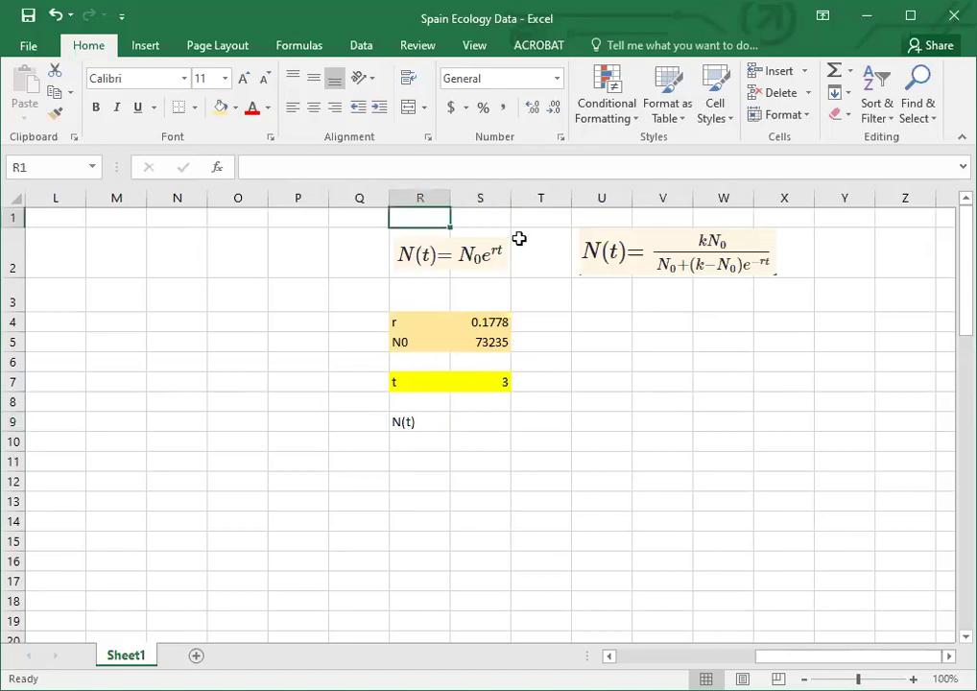
pyautogui.write('Exponential')
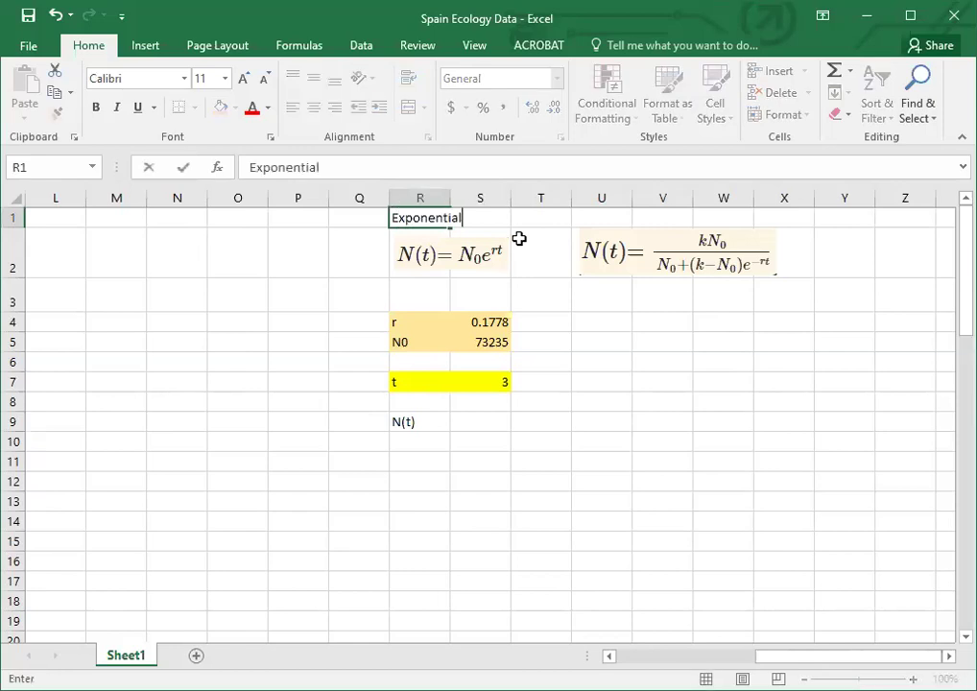
pyautogui.press('Return')
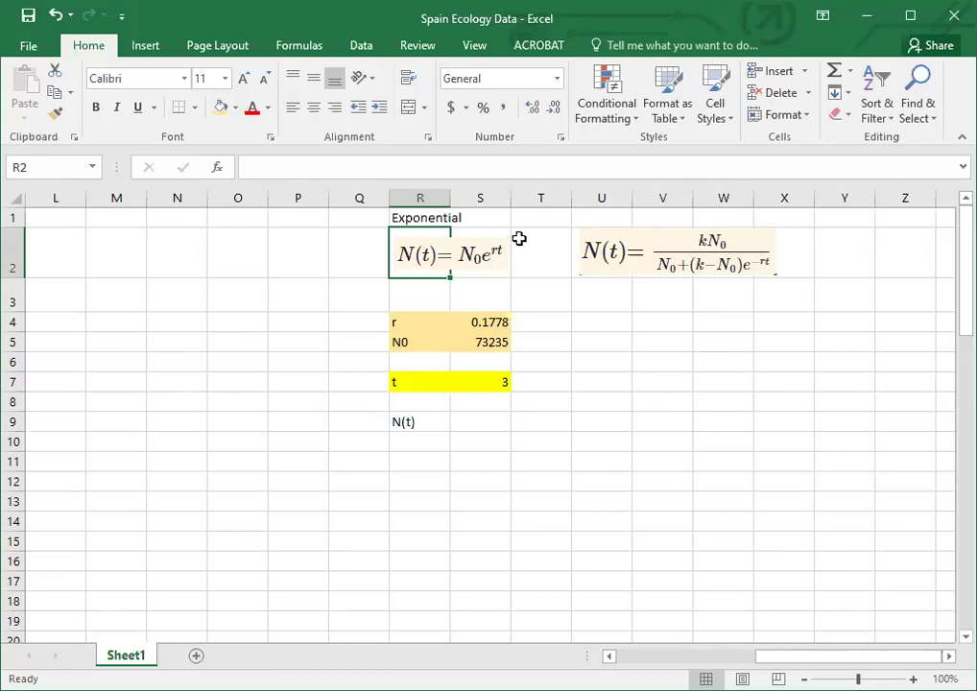
# - Enter =S5*EXP(S4*S7) in S9, giving an N(t) of 124845.1
pyautogui.click(485, 432)
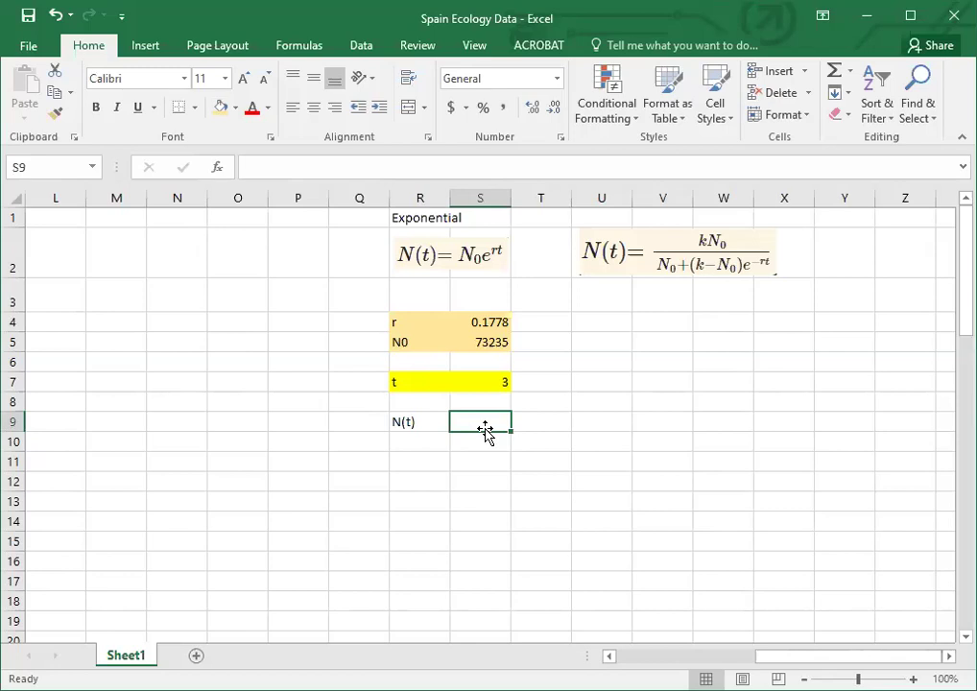
pyautogui.write('=')
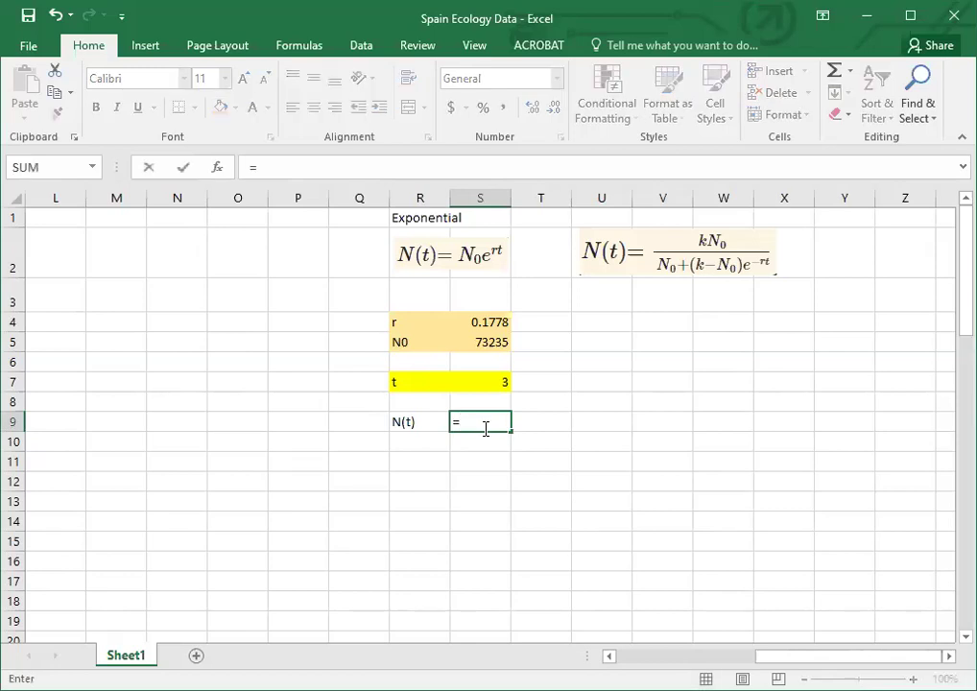
pyautogui.click(483, 348)
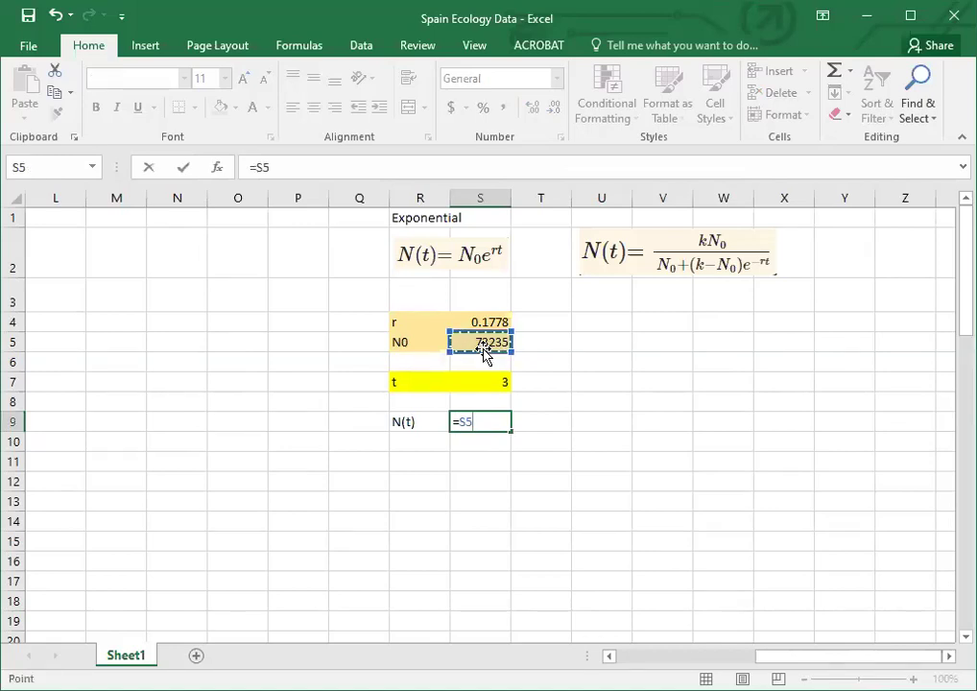
pyautogui.write('*')
pyautogui.write('EXP(')
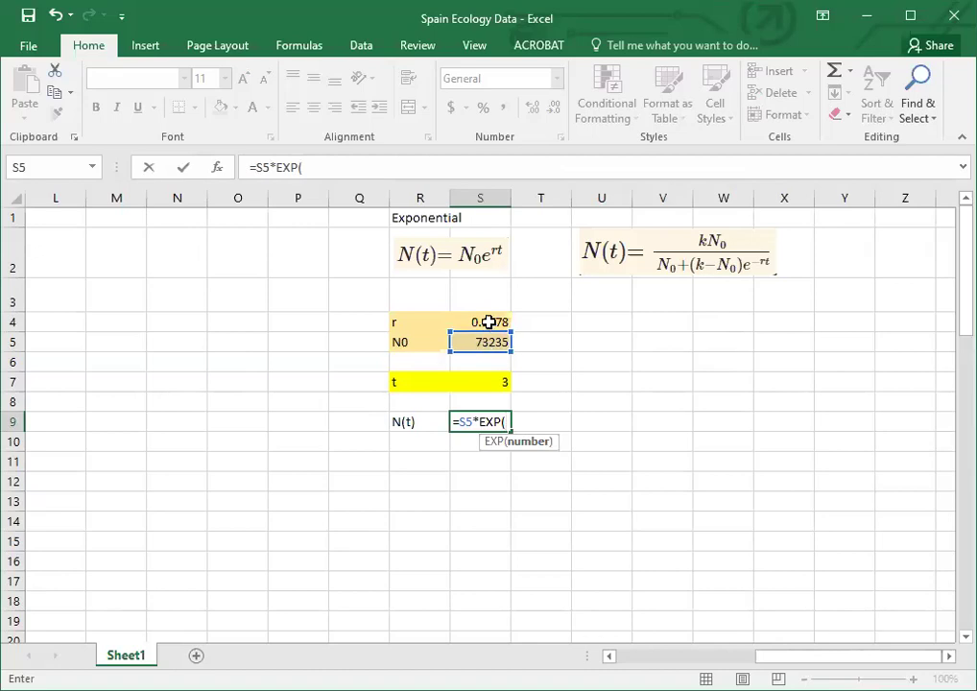
pyautogui.click(489, 323)
pyautogui.write('*')
pyautogui.click(497, 380)
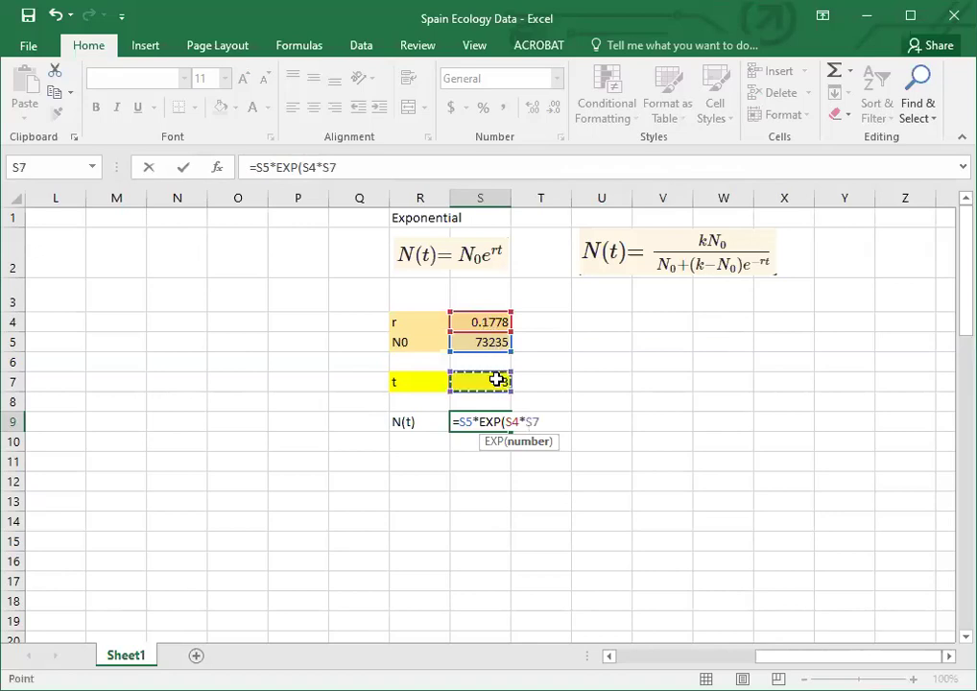
pyautogui.write(')')
pyautogui.press('Return')
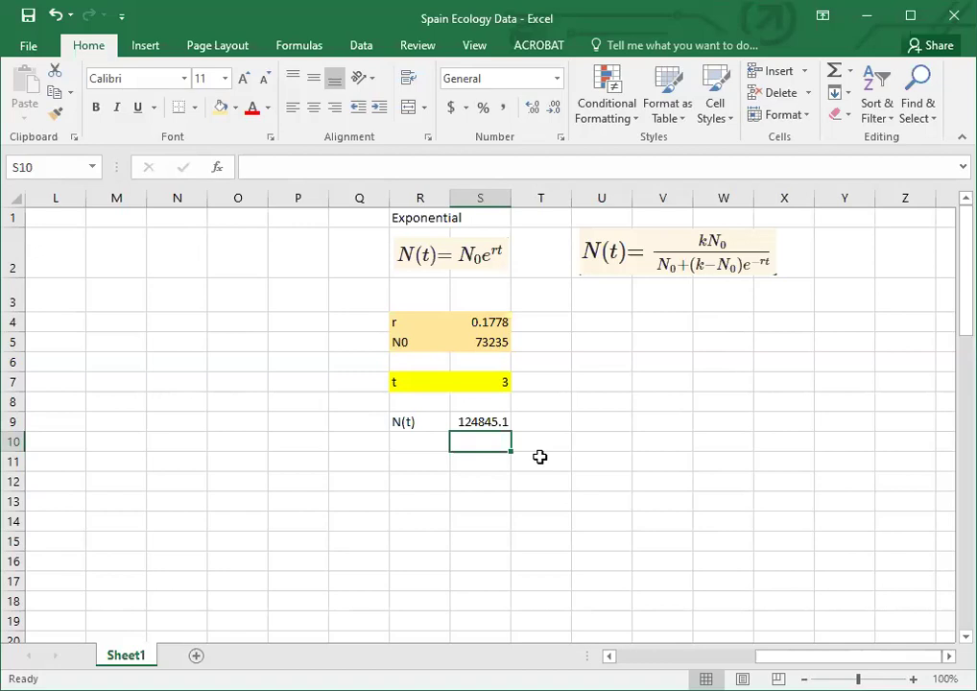
pyautogui.press('Up')
pyautogui.press('Up')
pyautogui.press('Up')
pyautogui.press('Up')
pyautogui.press('Up')
pyautogui.press('Up')
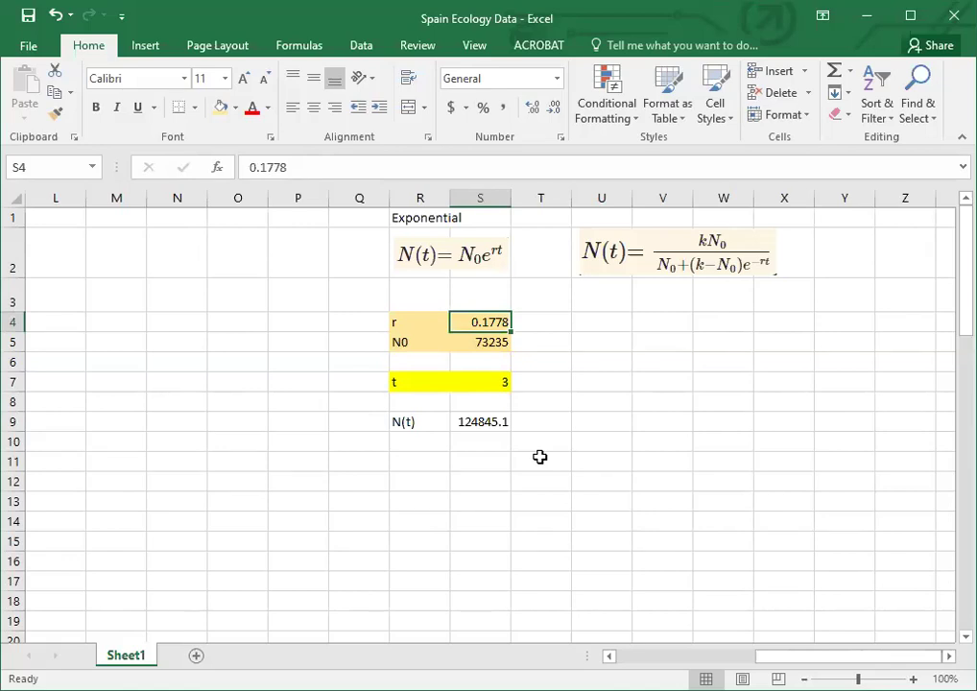
pyautogui.write('2')
pyautogui.press('Return')
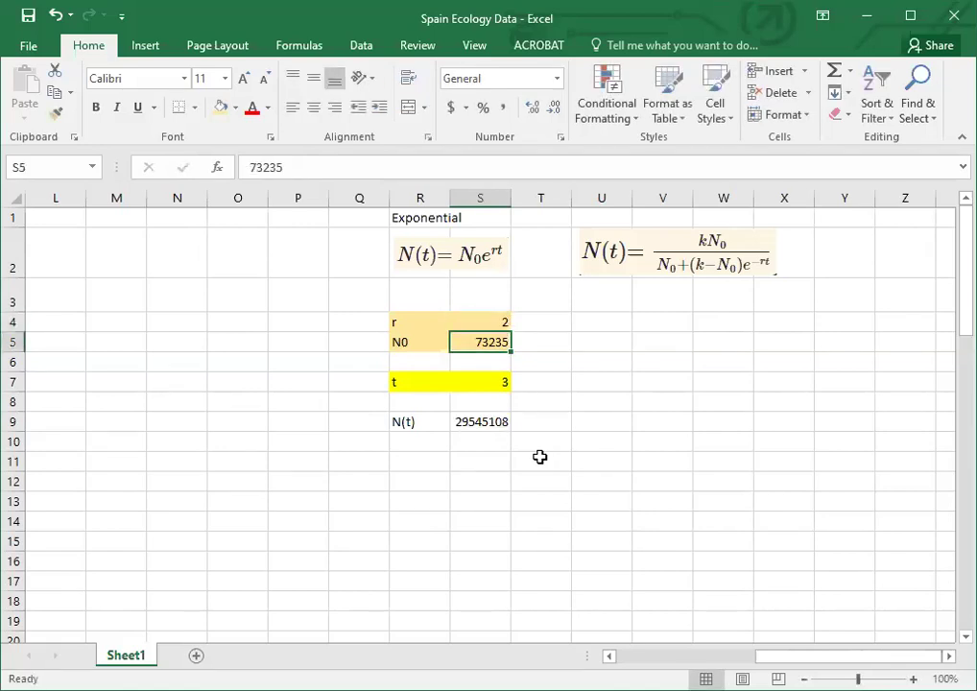
pyautogui.hotkey('ctrl', 'z')
pyautogui.press('Down')
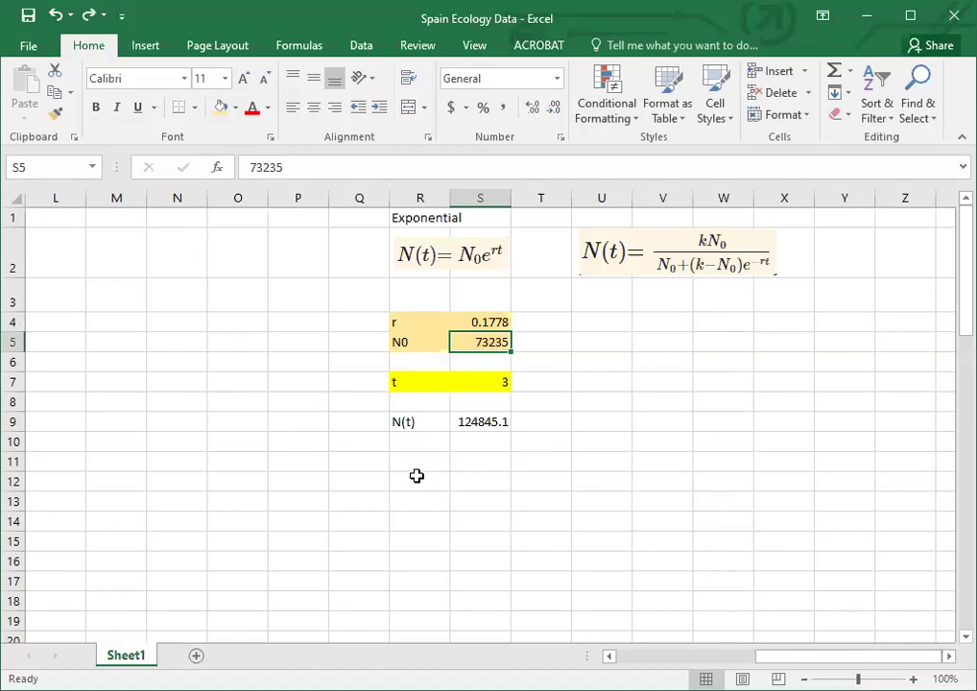
# - Start a t / N(t) table in R12 with the row 3 days = 124845
pyautogui.click(415, 478)
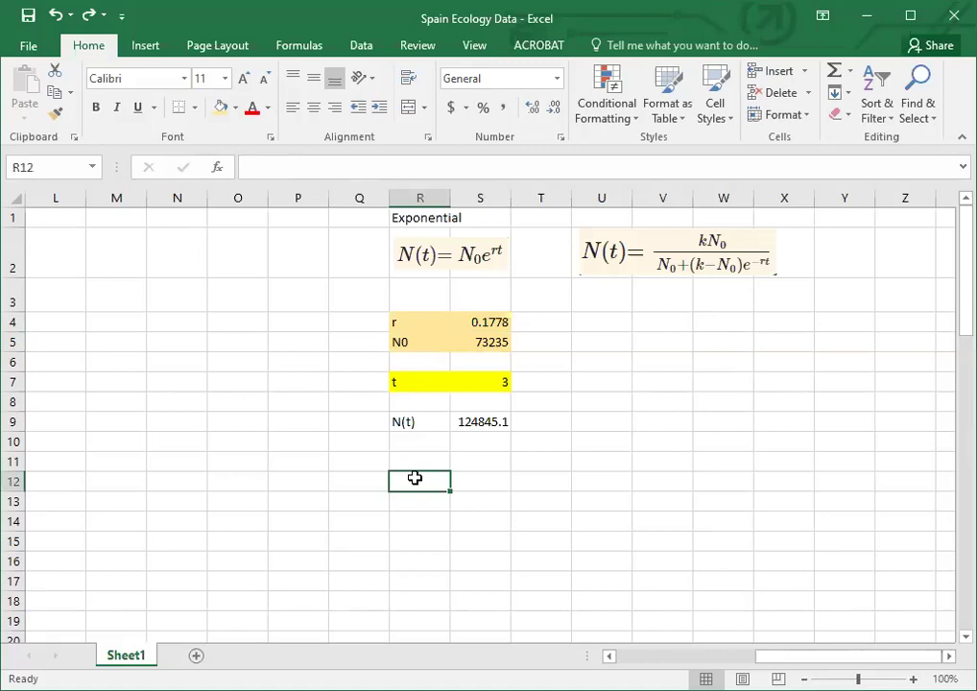
pyautogui.write('t')
pyautogui.press('Tab')
pyautogui.write('N(T')
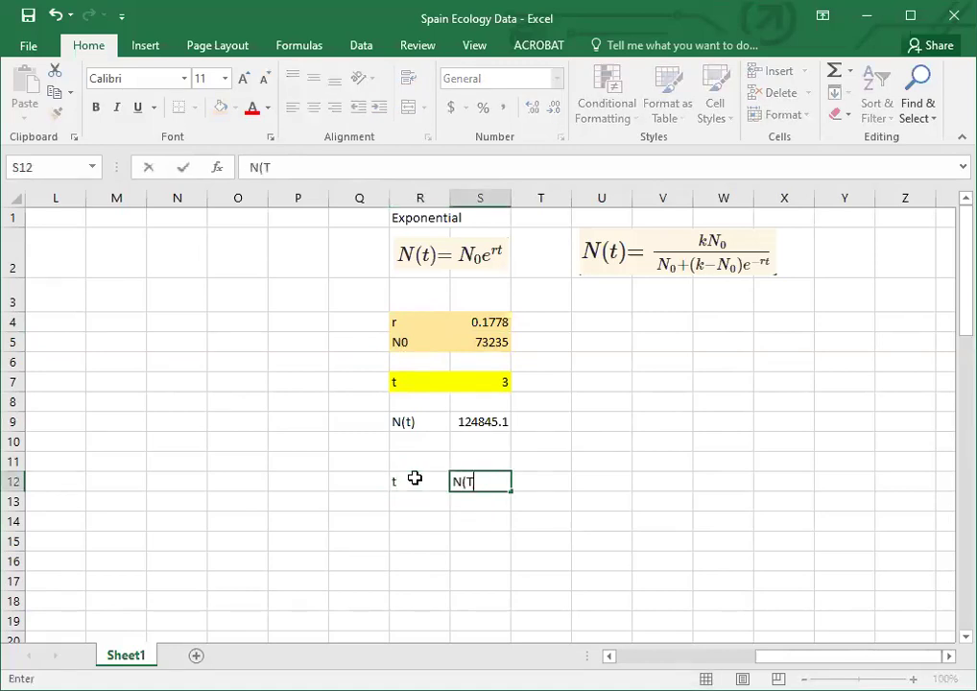
pyautogui.press('BackSpace')
pyautogui.write('t)')
pyautogui.press('Return')
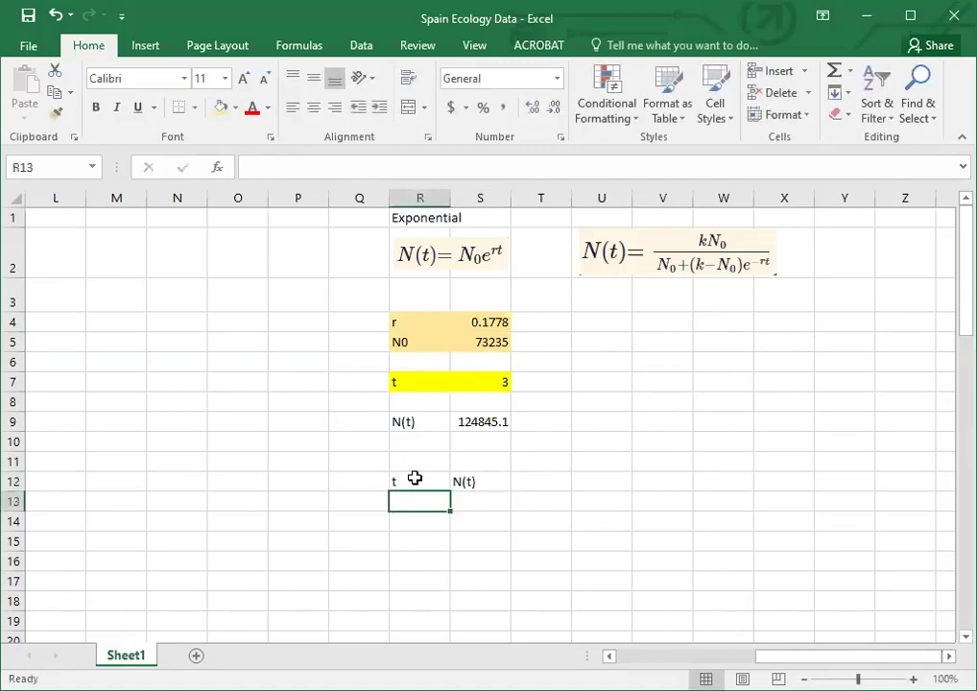
pyautogui.write('3 days')
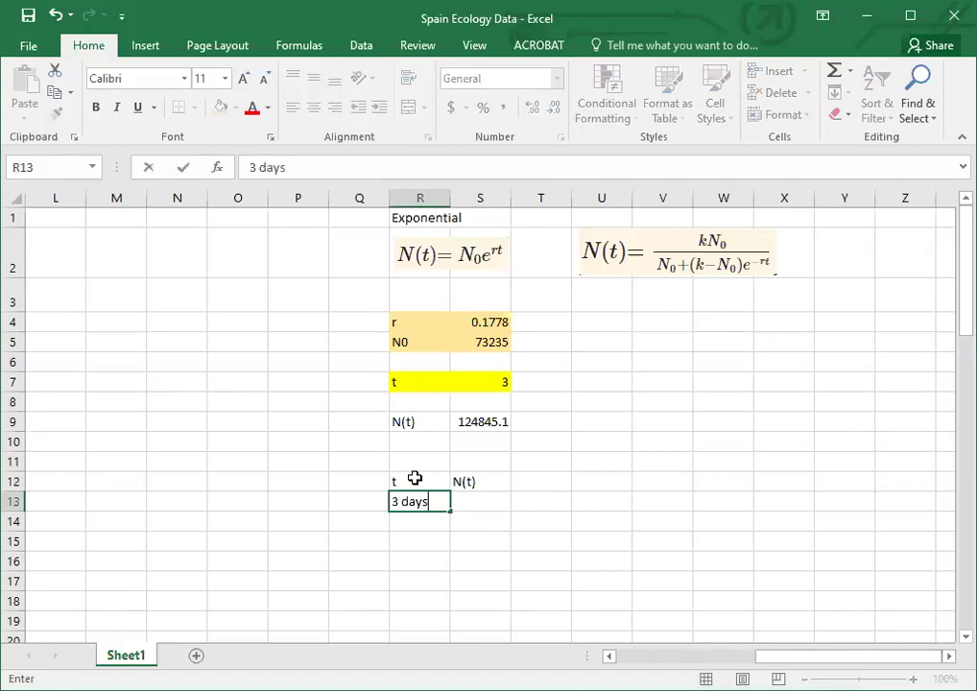
pyautogui.press('Tab')
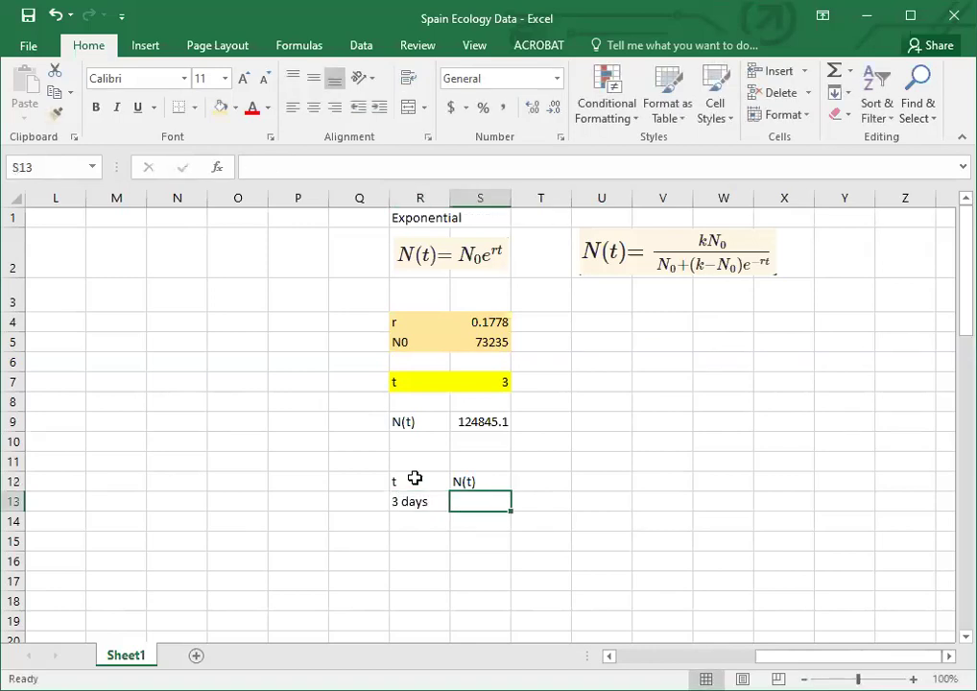
pyautogui.write('124')
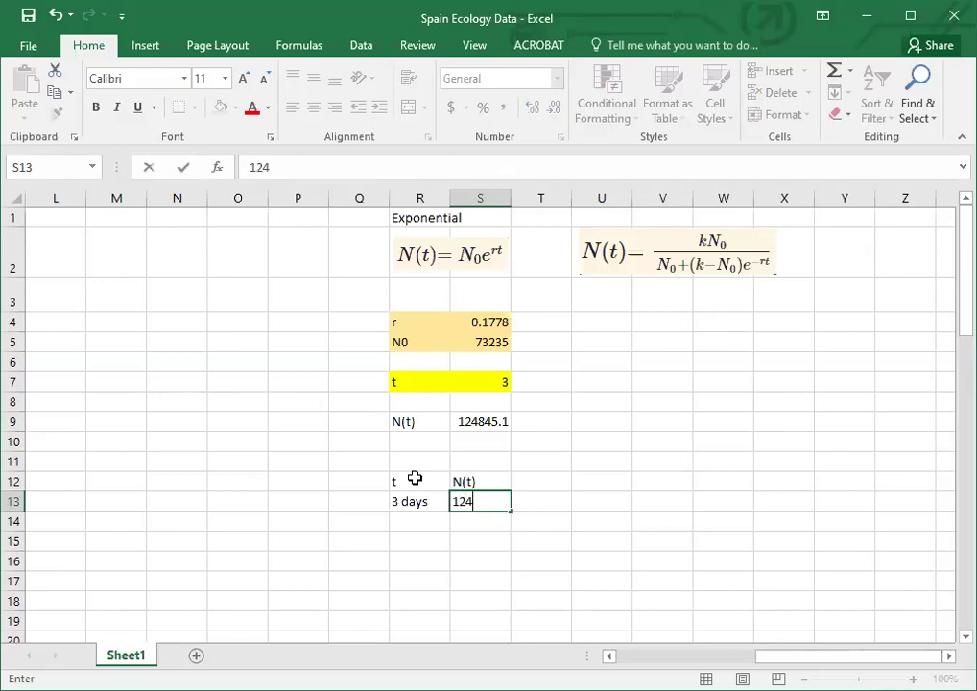
pyautogui.write('845')
pyautogui.press('Return')
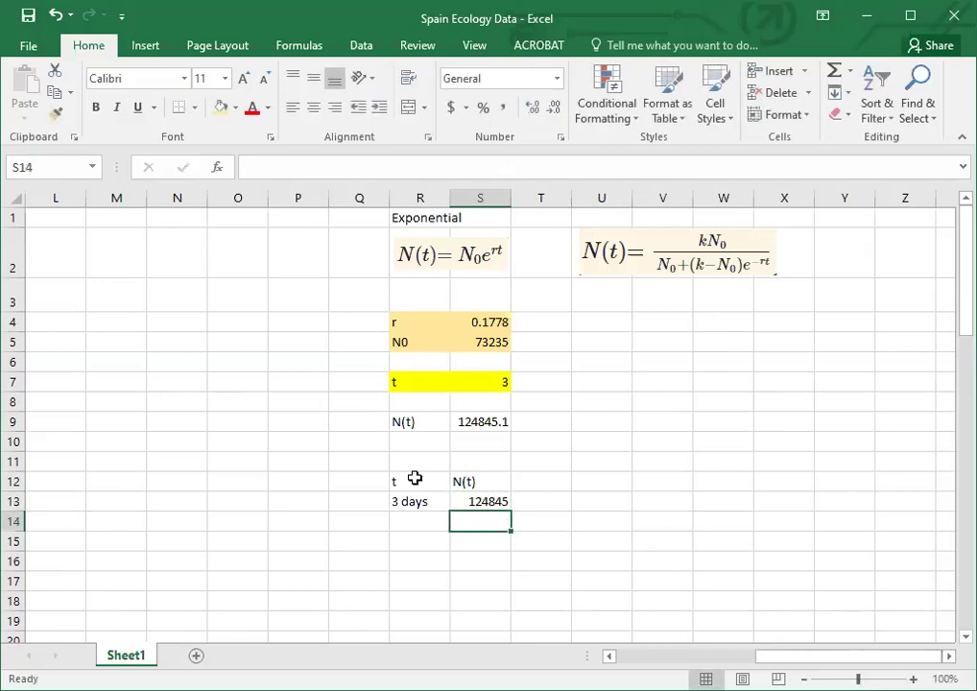
# - Change t to 7 and add the row 7 days = 254239 to the table
pyautogui.click(477, 382)
pyautogui.write('7')
pyautogui.press('Return')
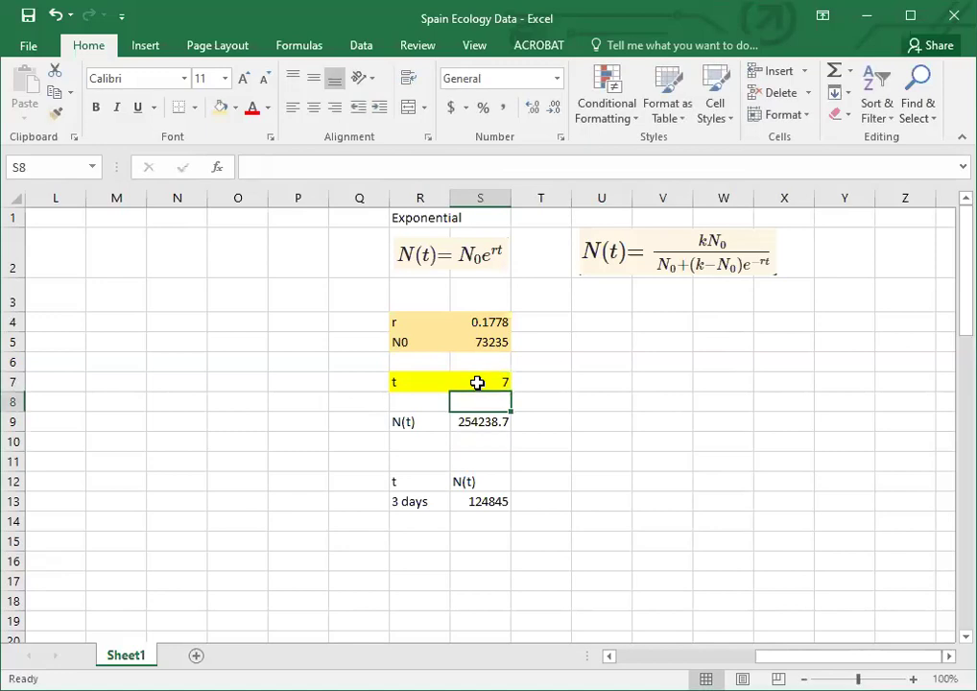
pyautogui.click(414, 518)
pyautogui.write('7 days')
pyautogui.press('Tab')
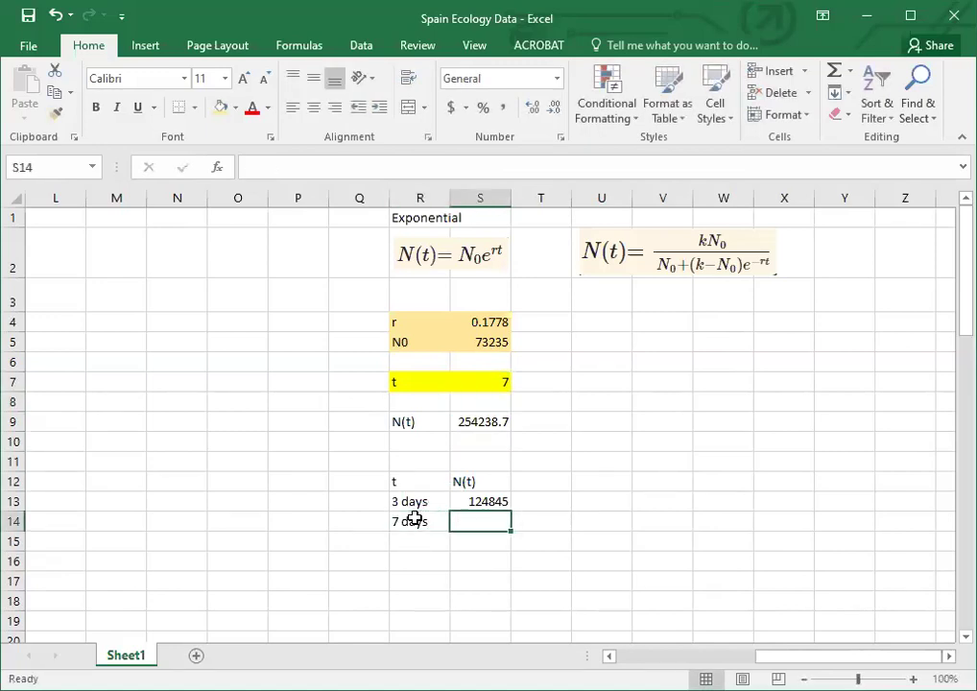
pyautogui.write('2542')
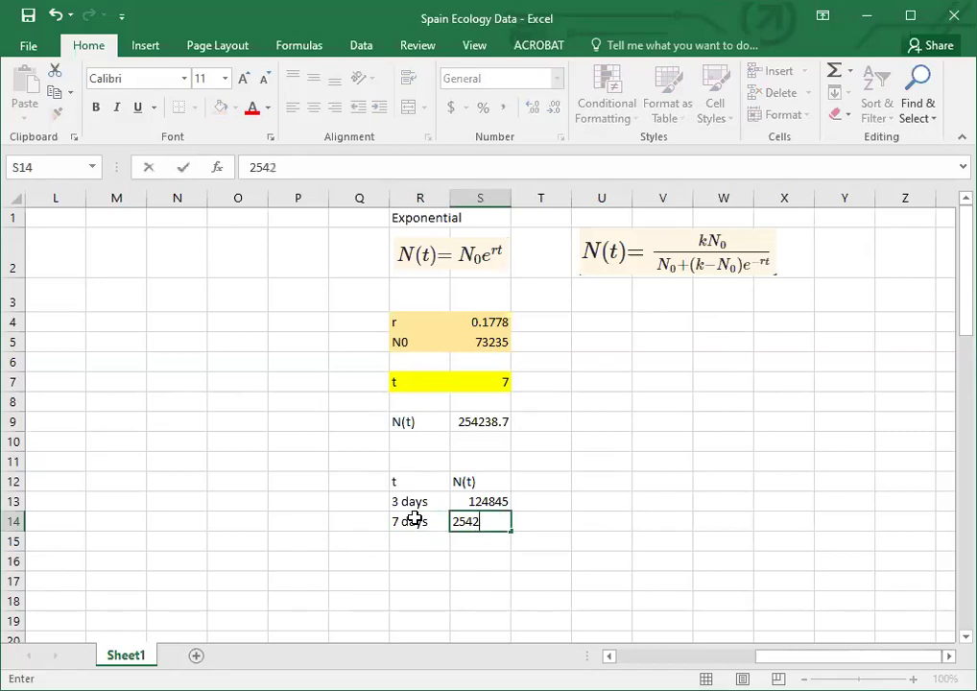
pyautogui.write('39')
pyautogui.press('Return')
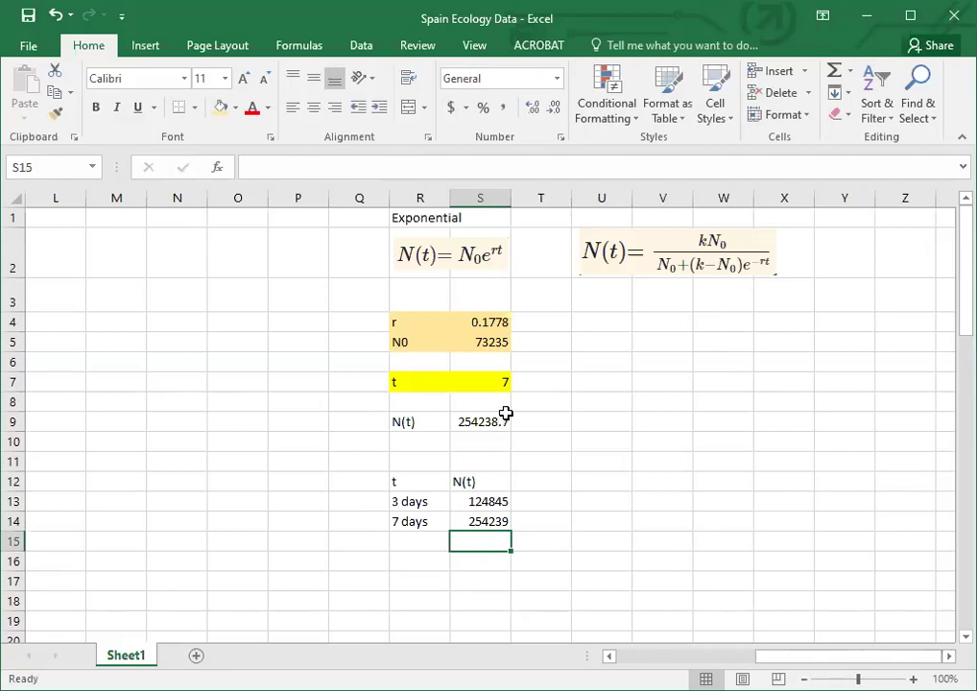
# - Change t in S7 to 180 and check N(t) in S9, now 5.81E+18
pyautogui.click(484, 385)
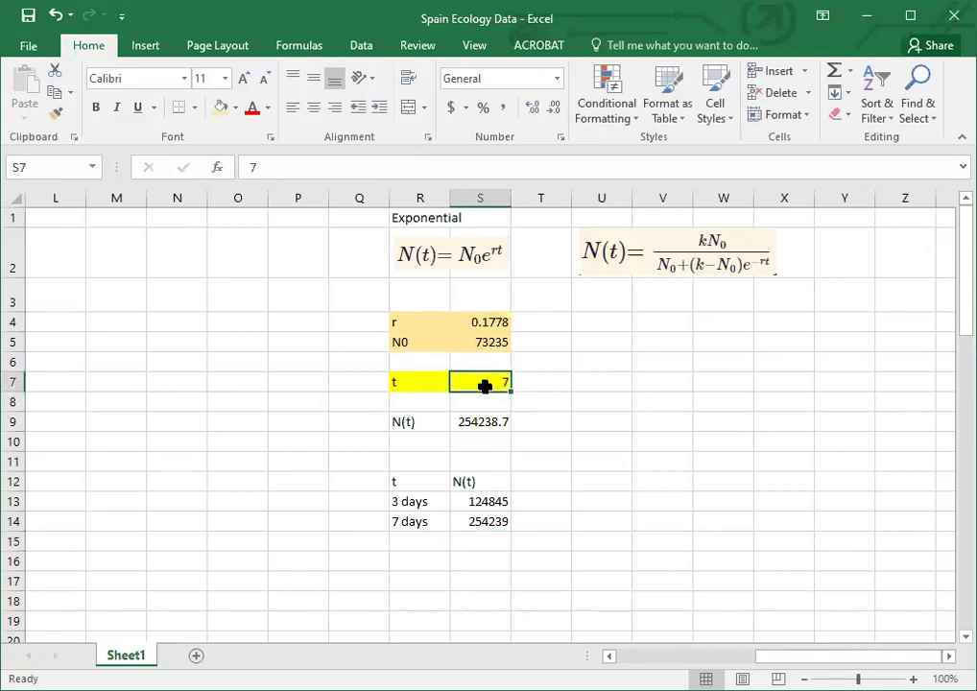
pyautogui.write('180')
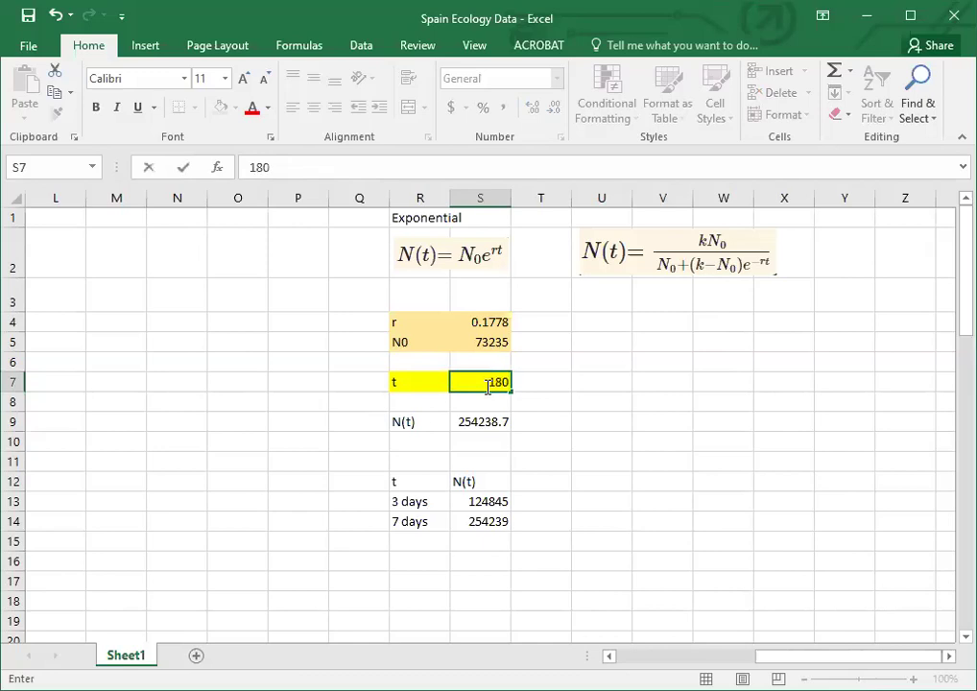
pyautogui.press('Return')
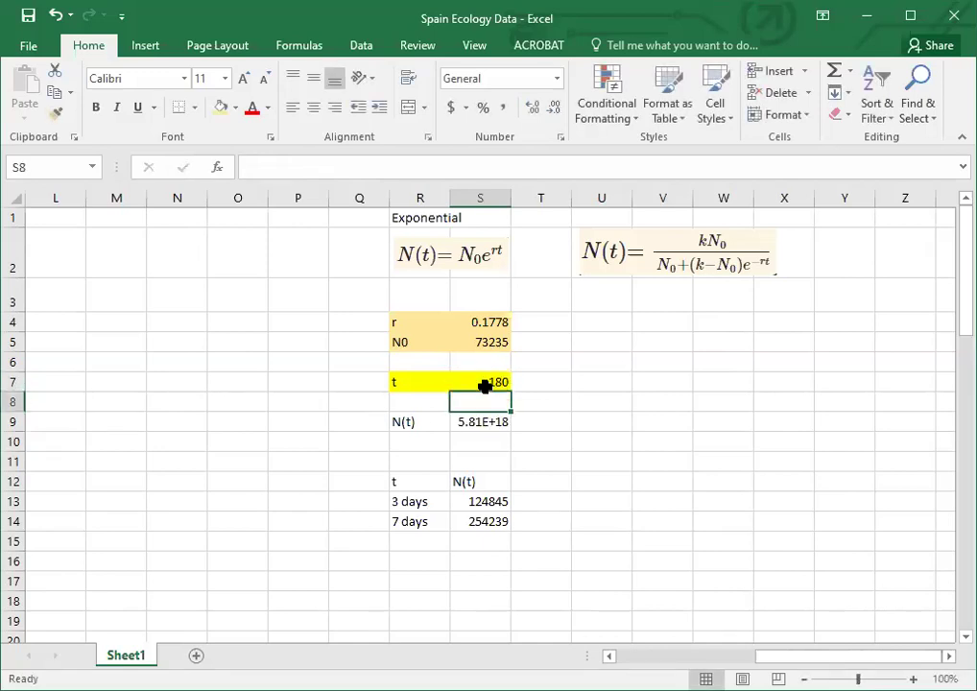
pyautogui.press('Down')
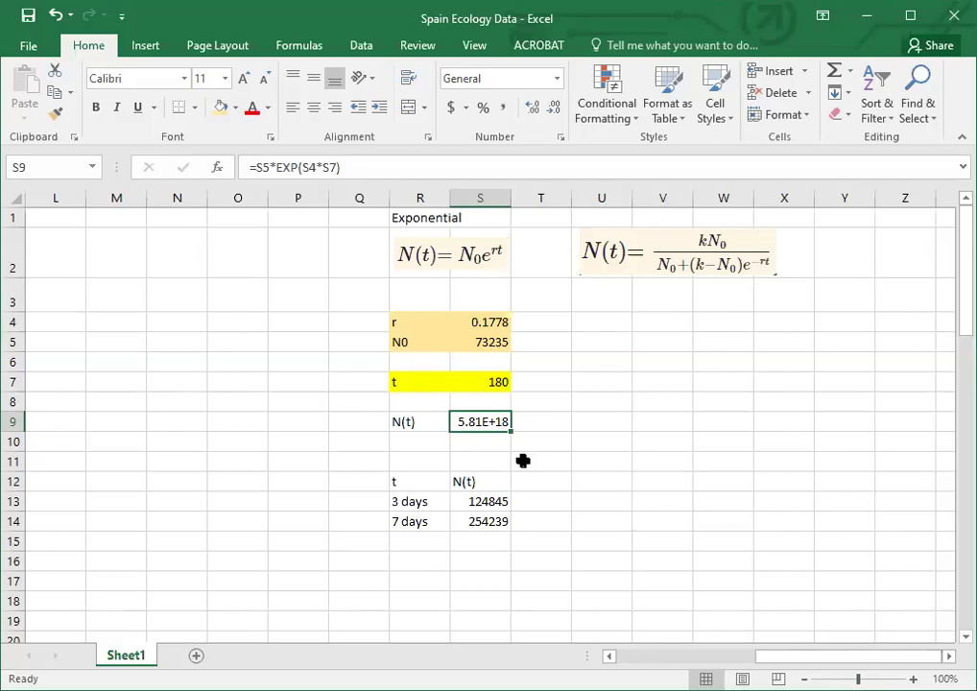
# - Type the heading 'Logistic' in U1
pyautogui.click(587, 216)
pyautogui.write('Logistic')
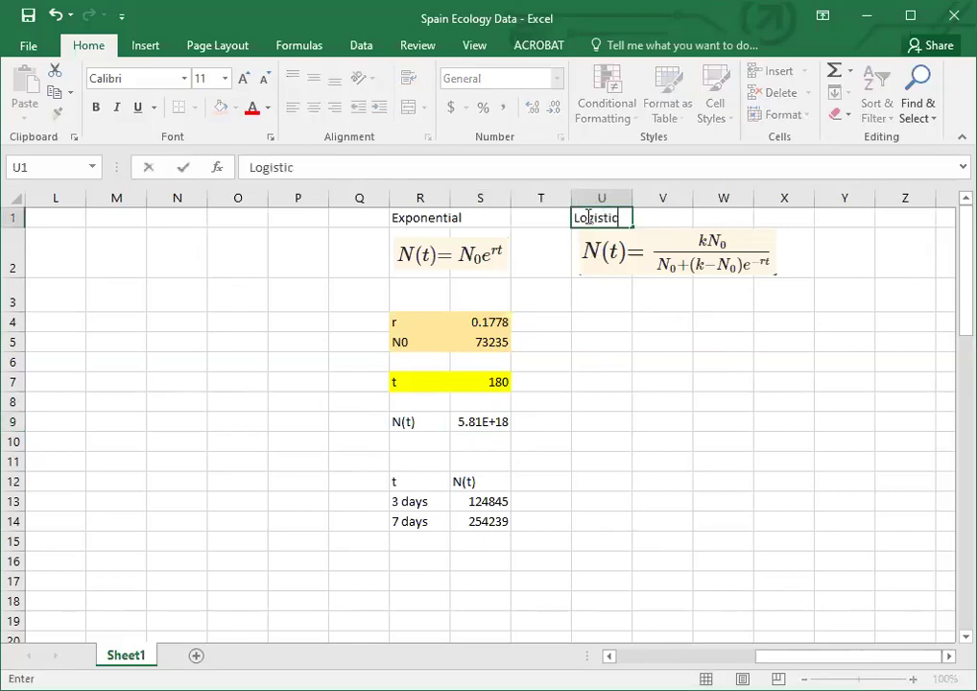
pyautogui.press('Return')
pyautogui.press('Down')
pyautogui.press('Down')
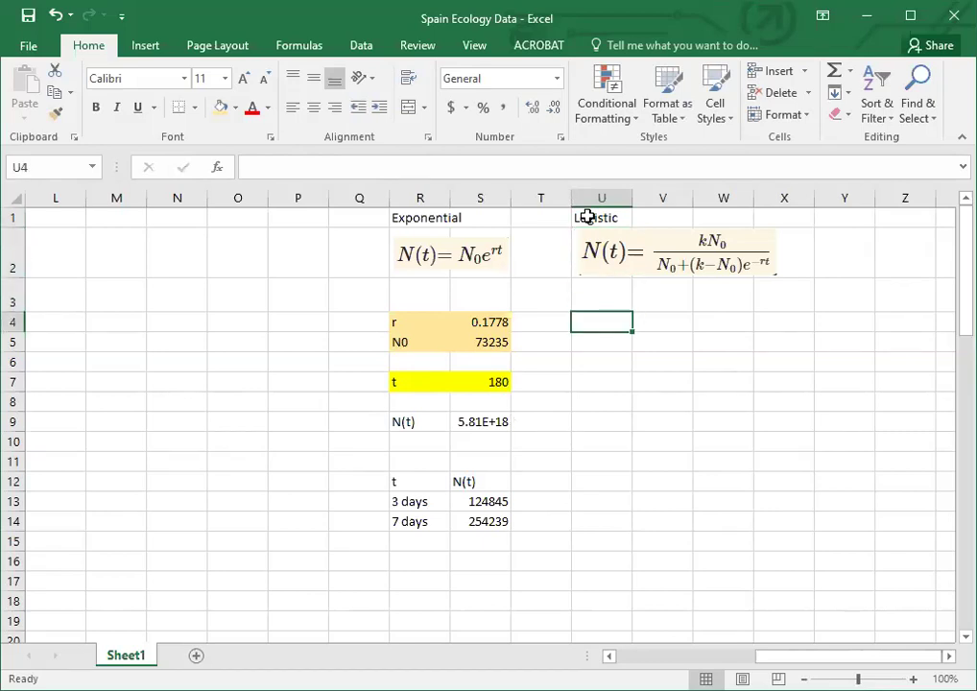
# - Copy the r = 0.1778 and N0 = 73235 parameters into the Logistic block
pyautogui.write('r')
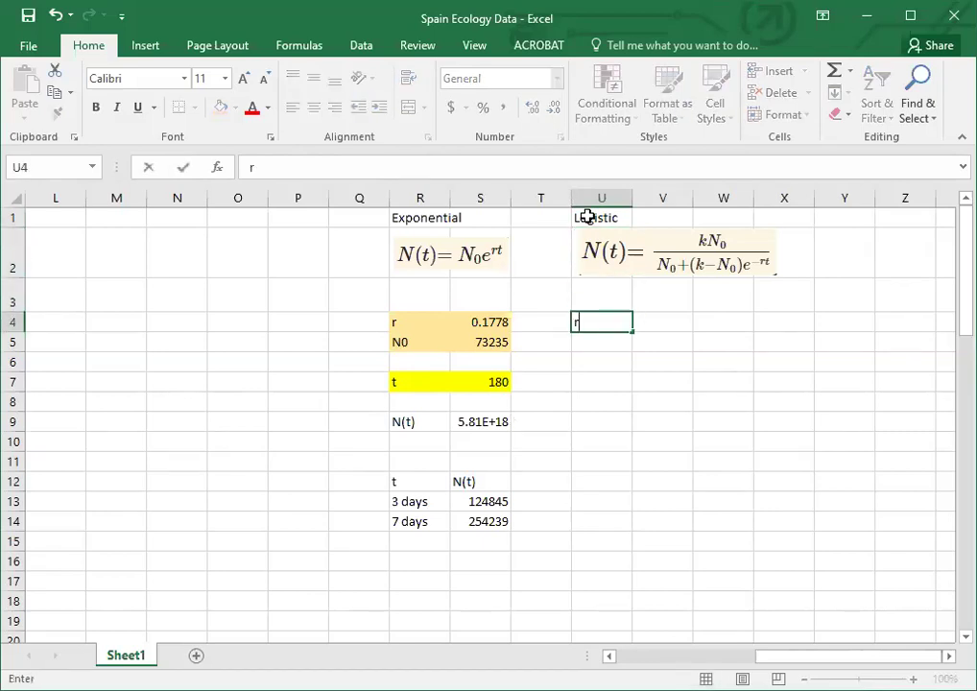
pyautogui.press('Tab')
pyautogui.press('Left')
pyautogui.press('Left')
pyautogui.press('Left')
pyautogui.hotkey('ctrl', 'c')
pyautogui.press('Right')
pyautogui.press('Right')
pyautogui.hotkey('ctrl', 'v')
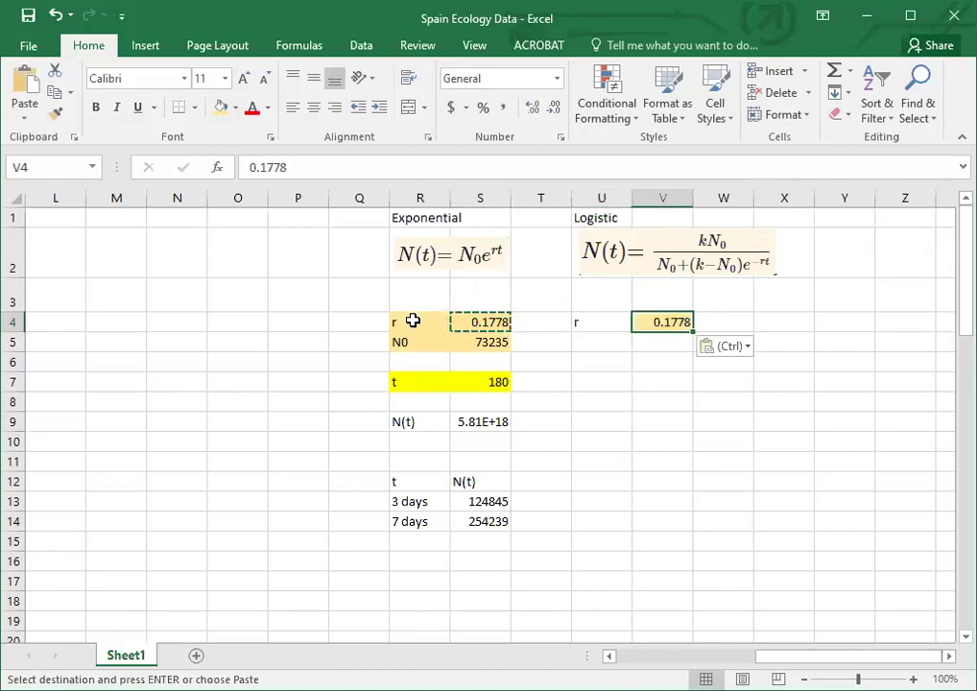
pyautogui.moveTo(419, 322); pyautogui.dragTo(478, 336)
pyautogui.press('Tab')
pyautogui.hotkey('ctrl', 'c')
pyautogui.press('Right')
pyautogui.press('Right')
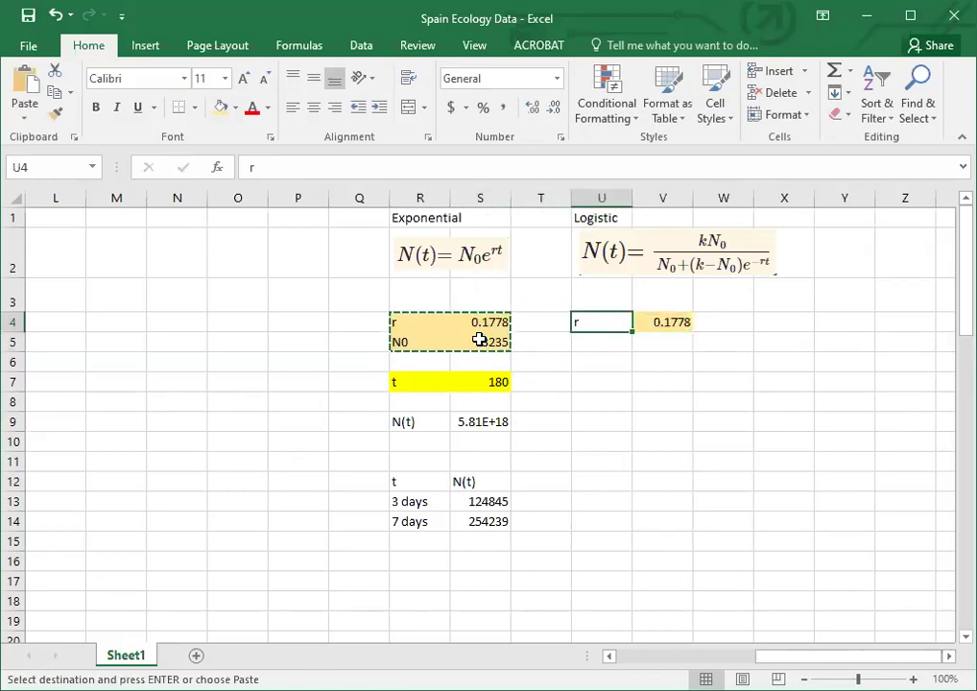
pyautogui.hotkey('ctrl', 'v')
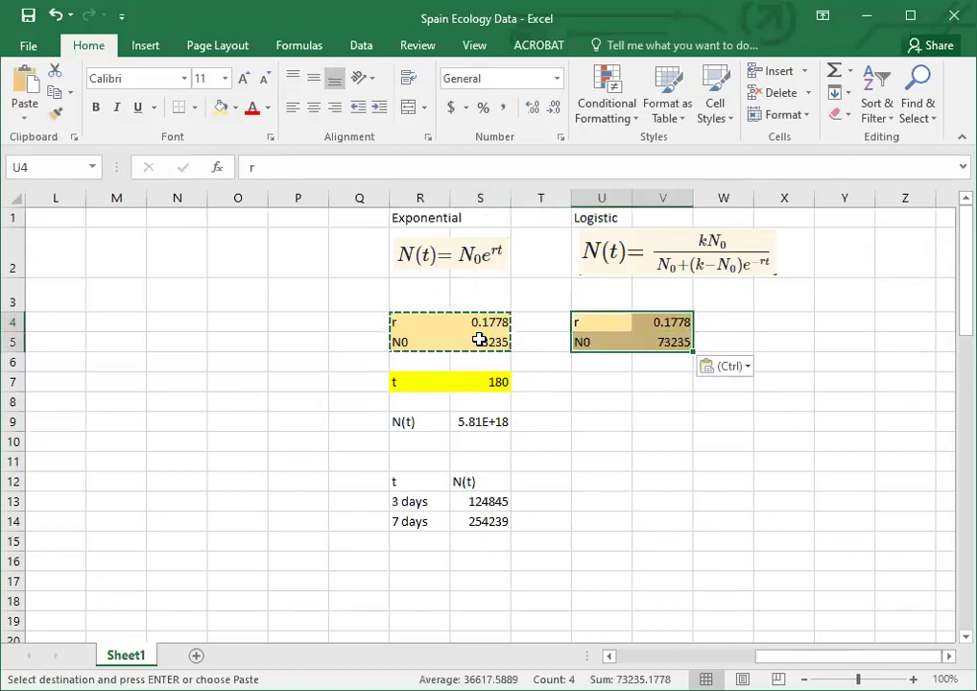
# - Add a K label in U6 and fill the K row U6:V6 light orange
pyautogui.click(597, 363)
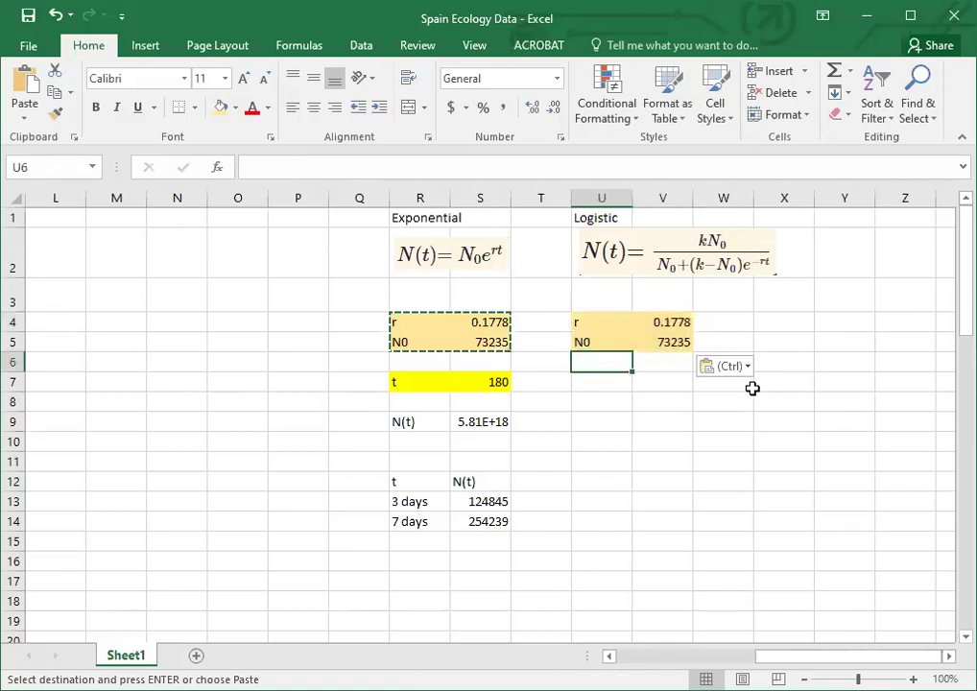
pyautogui.write('K')
pyautogui.press('Return')
pyautogui.press('Up')
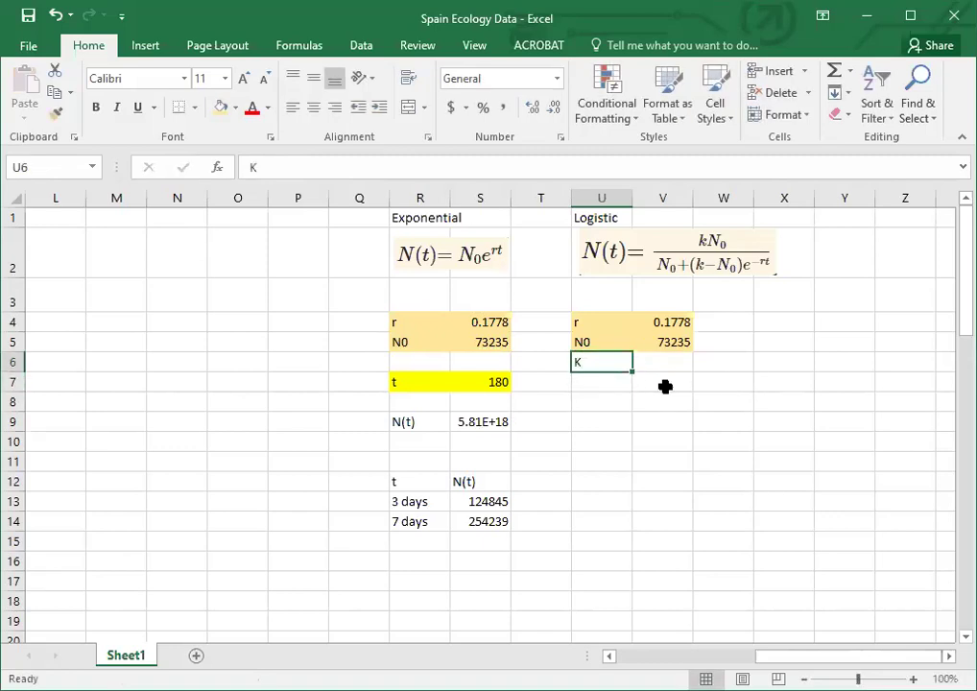
pyautogui.moveTo(631, 363); pyautogui.dragTo(655, 366)
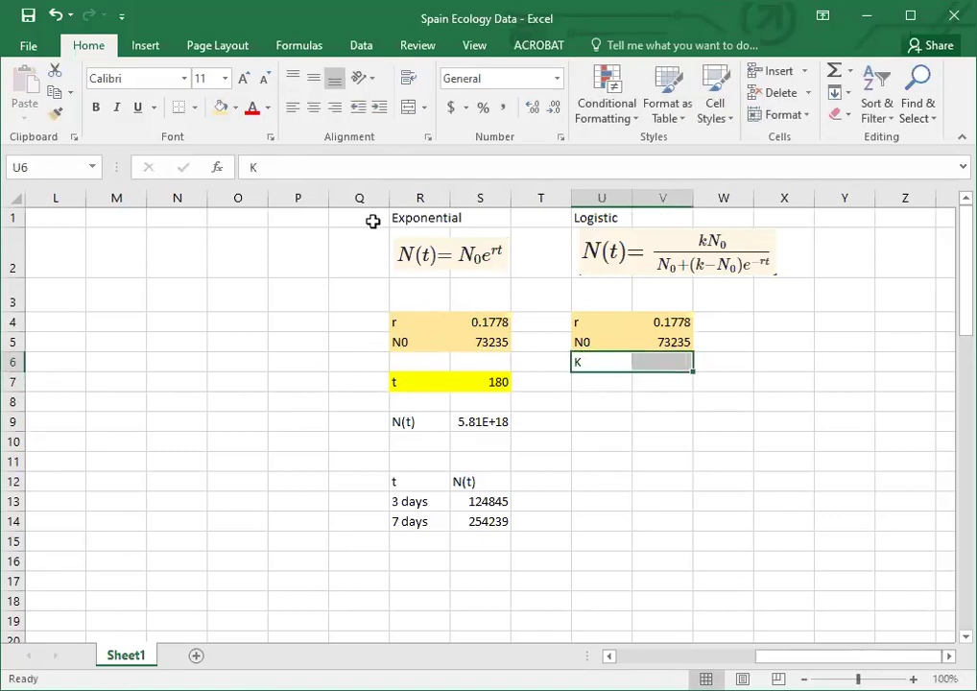
pyautogui.click(220, 107)
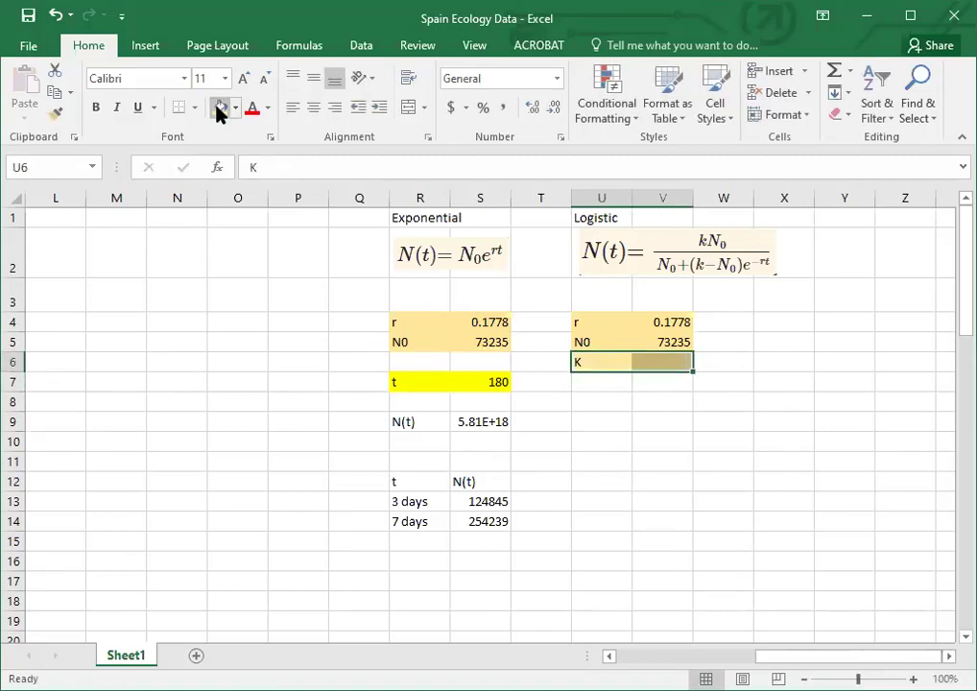
pyautogui.click(593, 403)
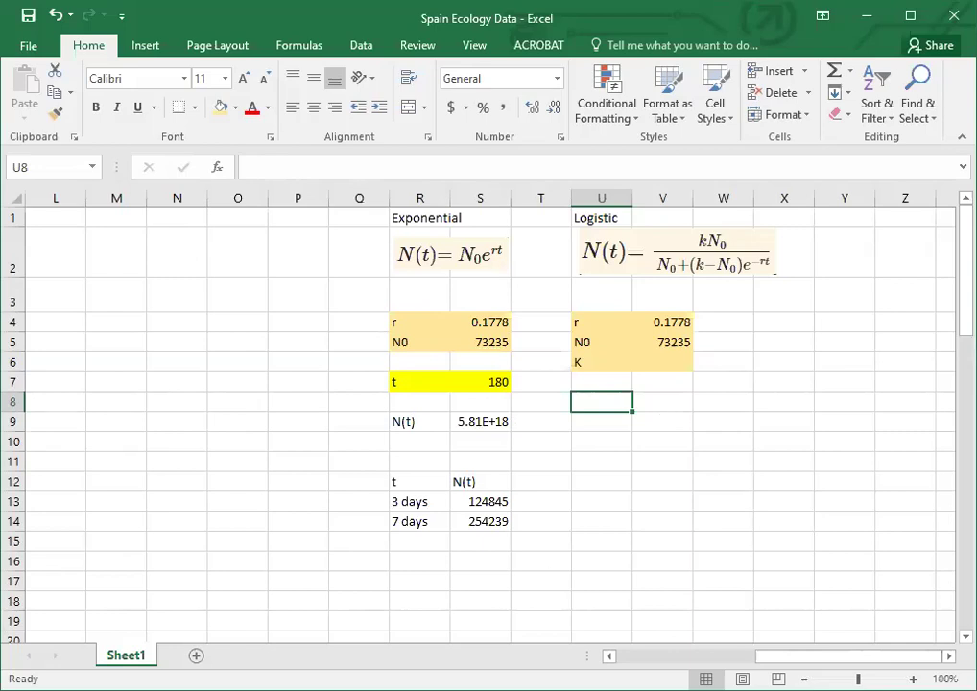
# - Enter K in V6 as the formula =46.66*1000000, which shows 46660000
pyautogui.doubleClick(766, 262)
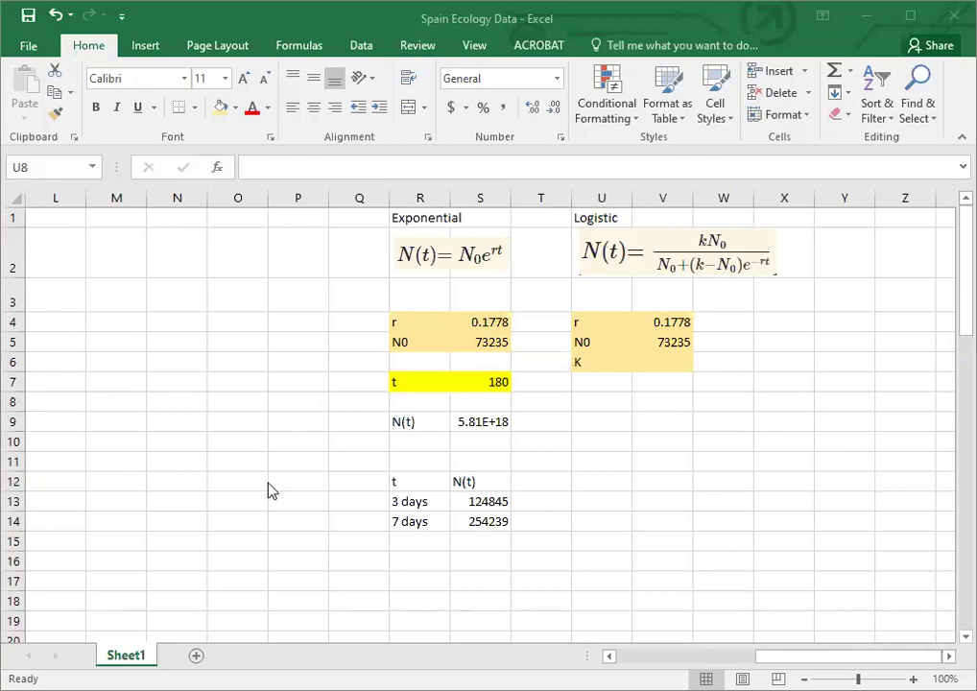
pyautogui.press('Up')
pyautogui.press('Up')
pyautogui.press('Right')
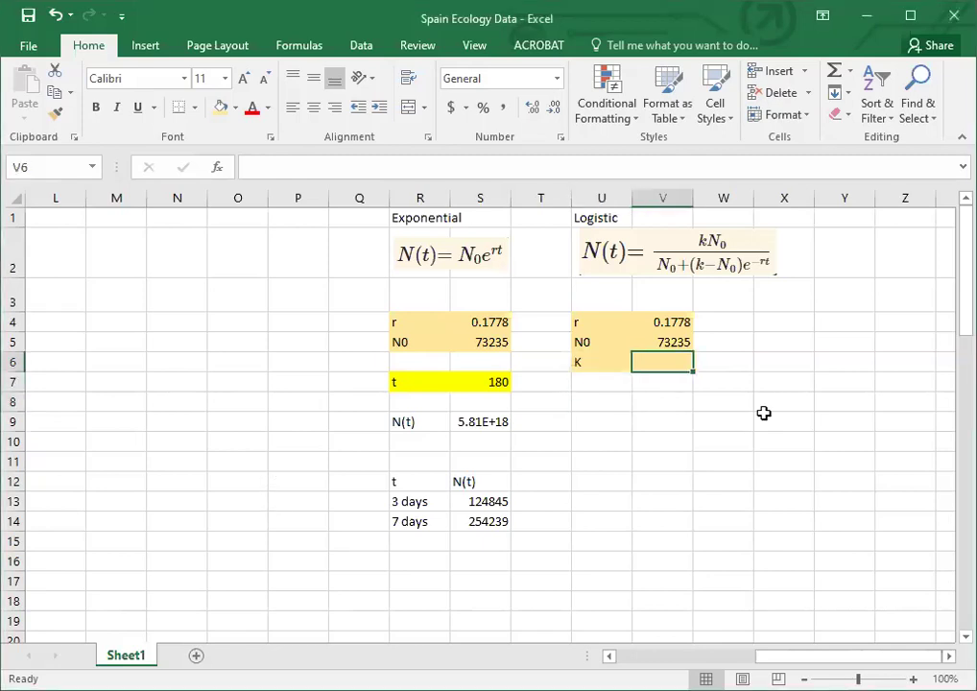
pyautogui.write('46.6')
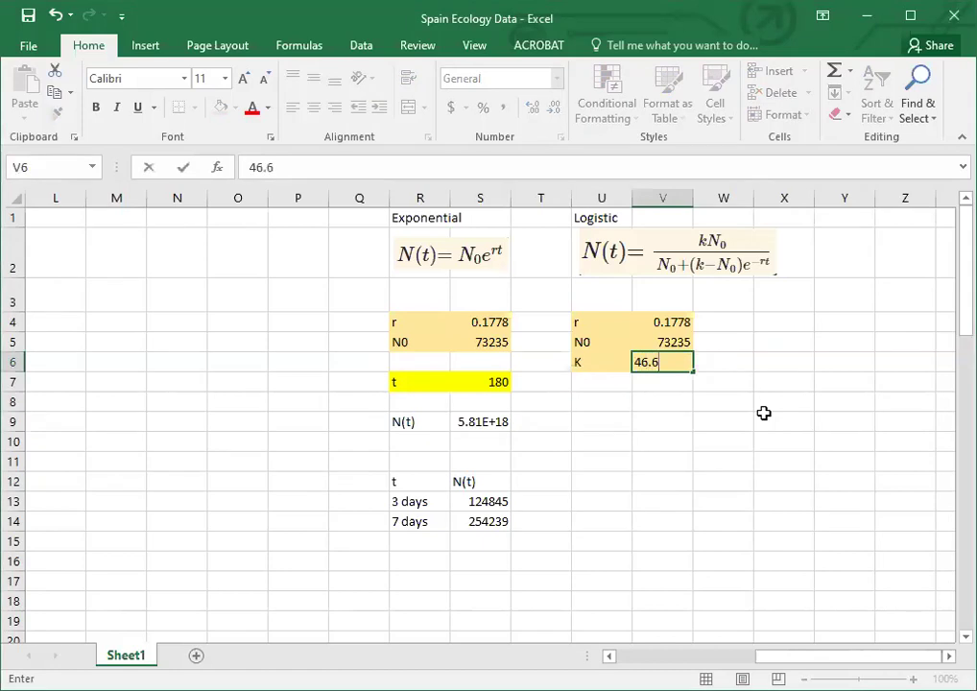
pyautogui.write('6')
pyautogui.click(248, 167)
pyautogui.write('=')
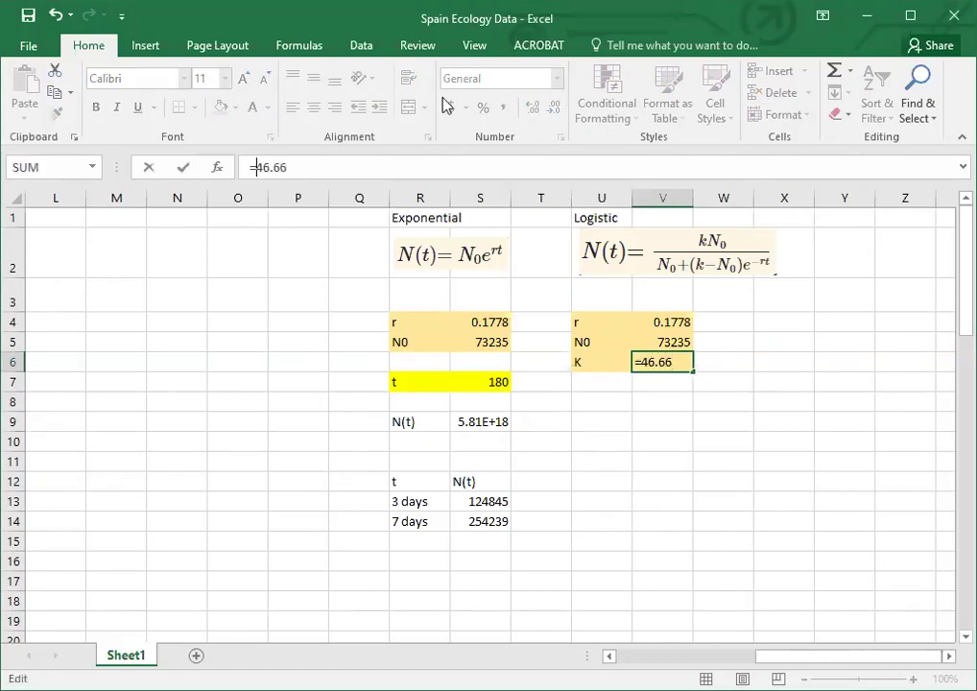
pyautogui.click(444, 174)
pyautogui.write('*1000')
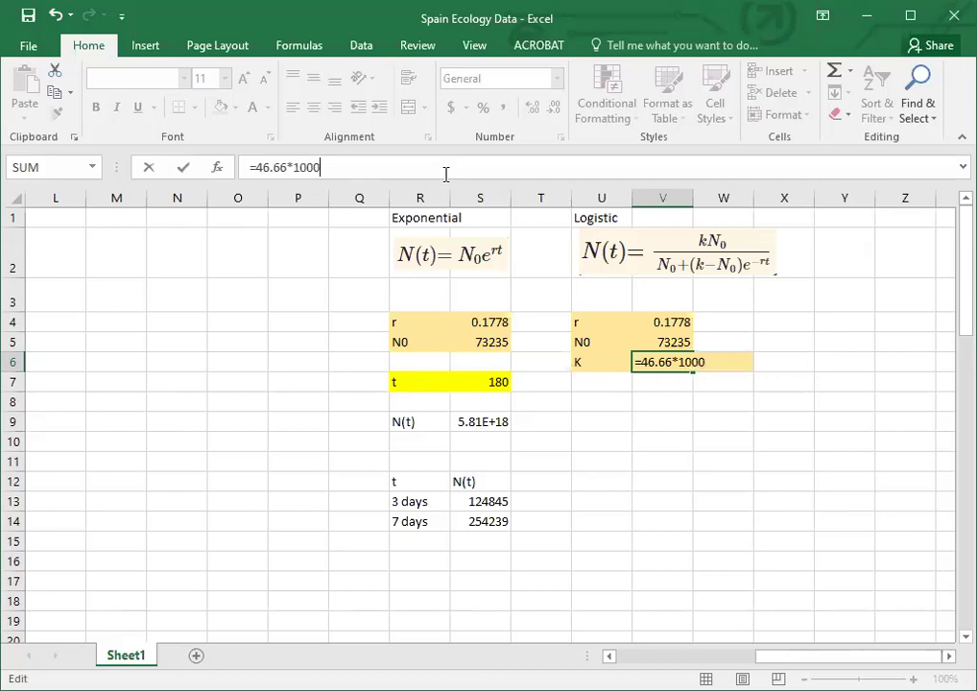
pyautogui.write('000')
pyautogui.press('Return')
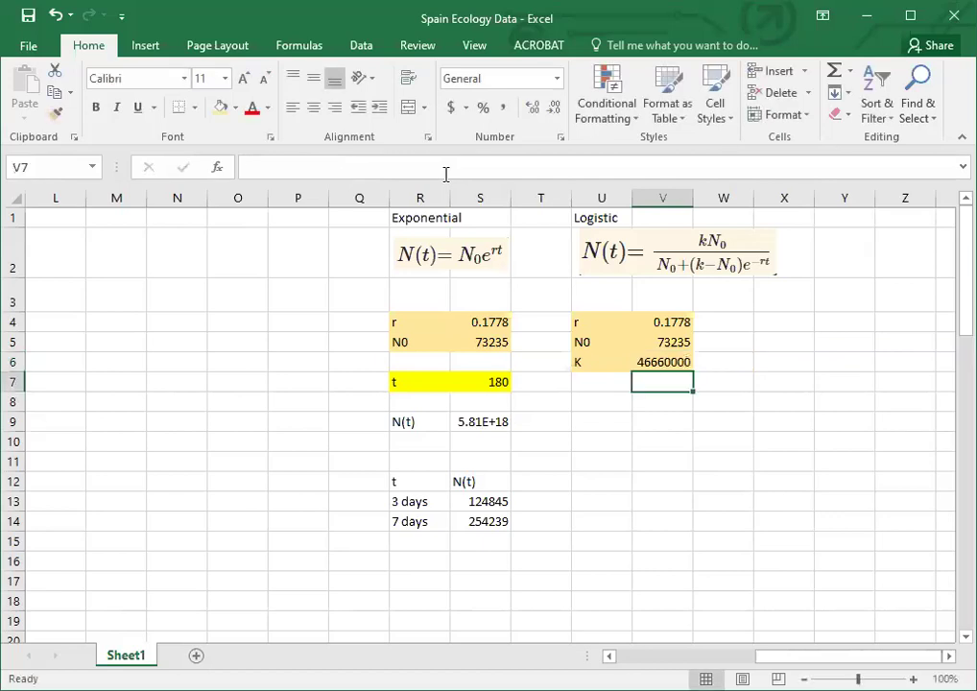
pyautogui.press('Return')
pyautogui.press('Left')
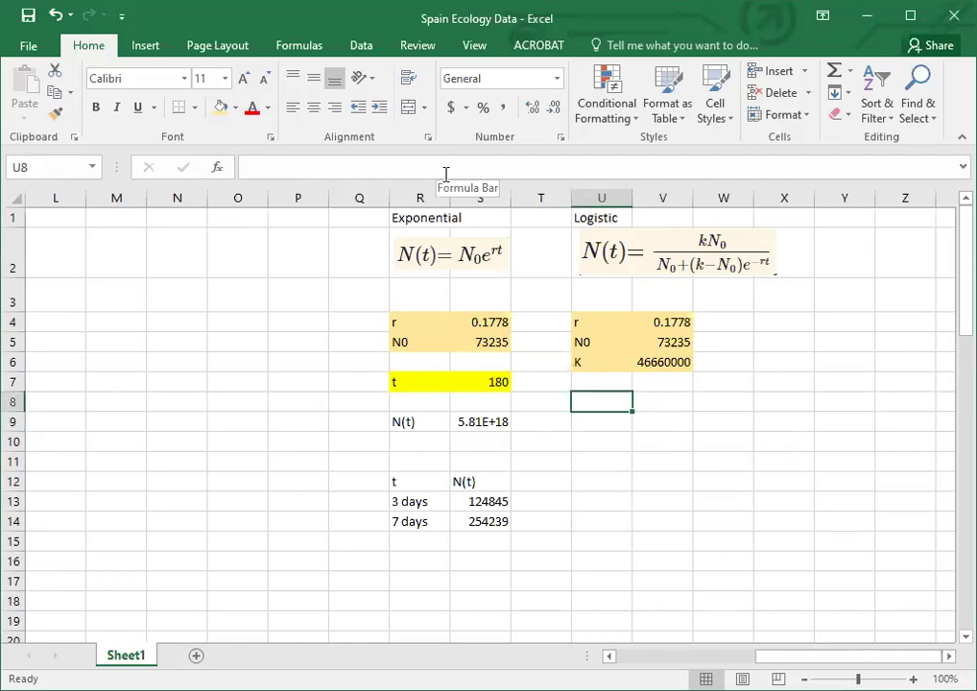
# - Format the K value in V6 as Number with 0 decimals and a 1000 separator
pyautogui.click(649, 362)
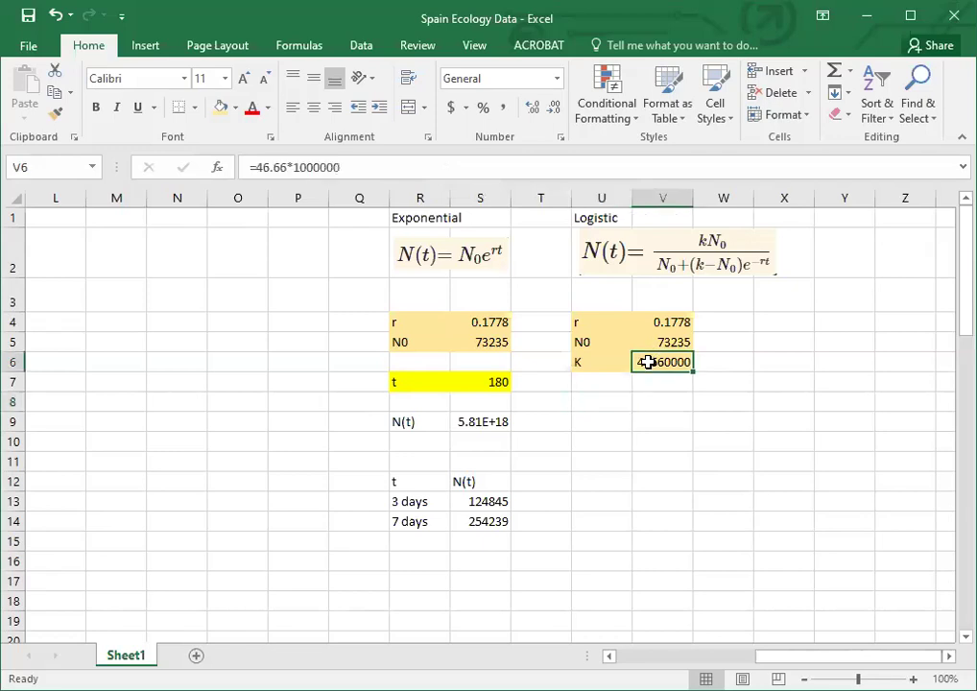
pyautogui.rightClick(649, 361)
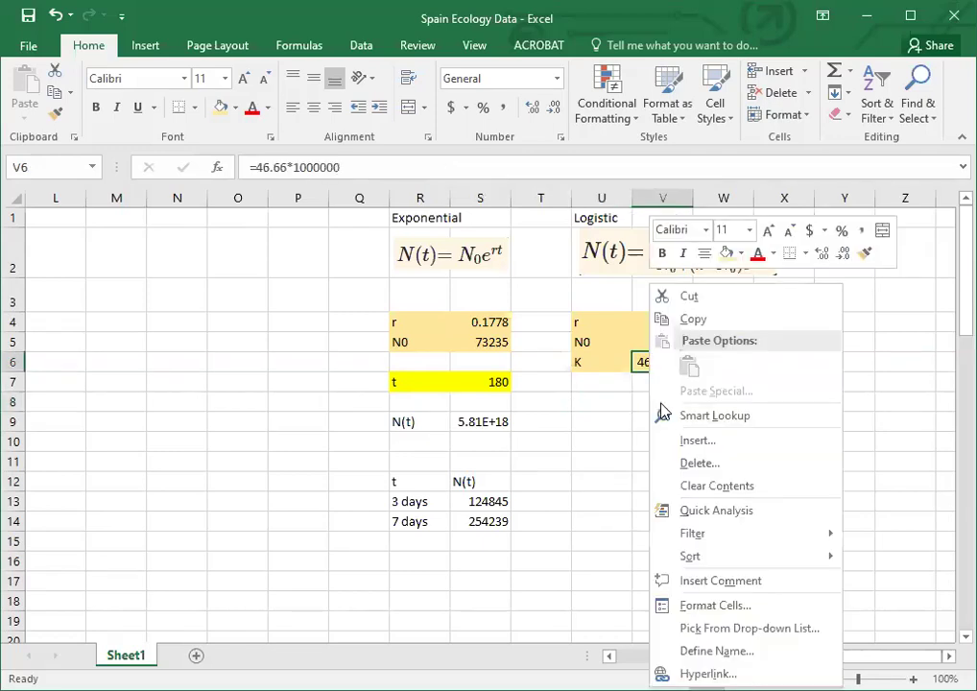
pyautogui.click(715, 606)
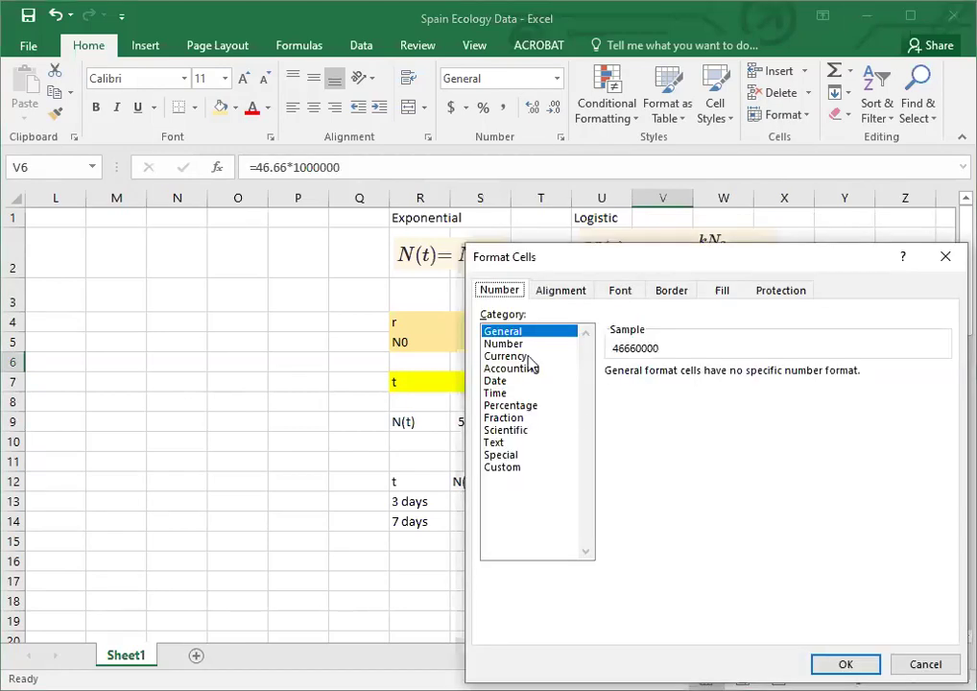
pyautogui.click(528, 344)
pyautogui.click(733, 378)
pyautogui.click(733, 378)
pyautogui.click(610, 397)
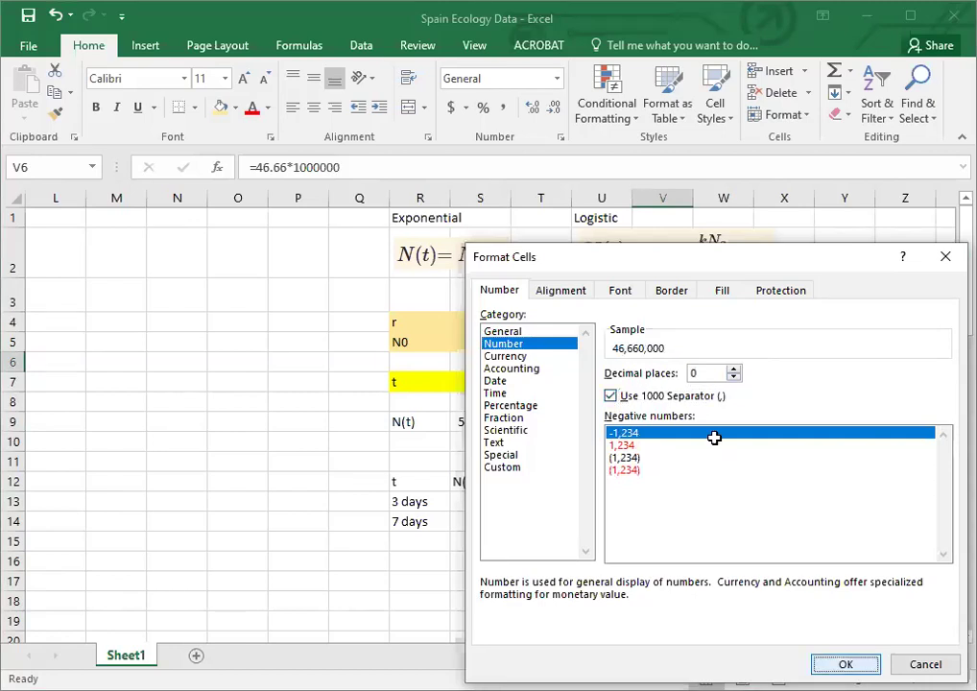
pyautogui.click(844, 664)
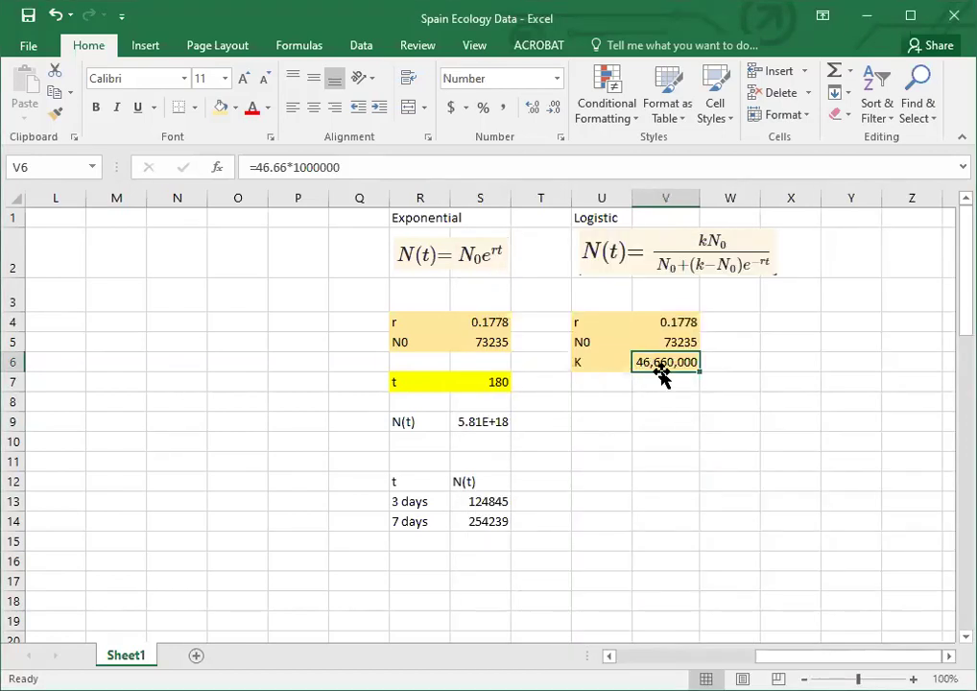
# - Label U8 't' and set the exponential t value in S7 to 3
pyautogui.click(619, 401)
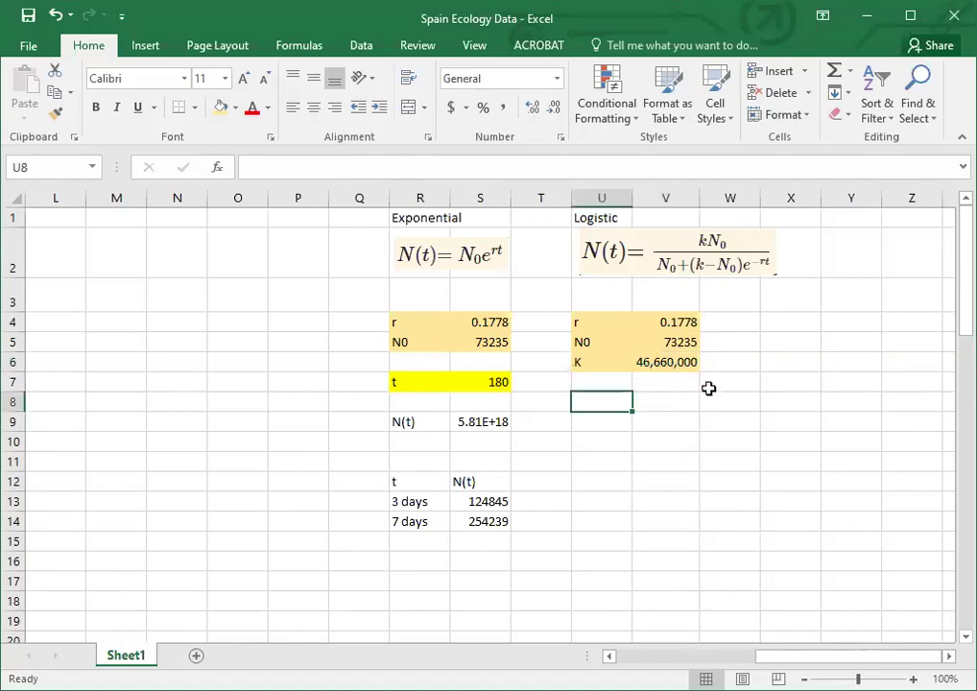
pyautogui.write('t')
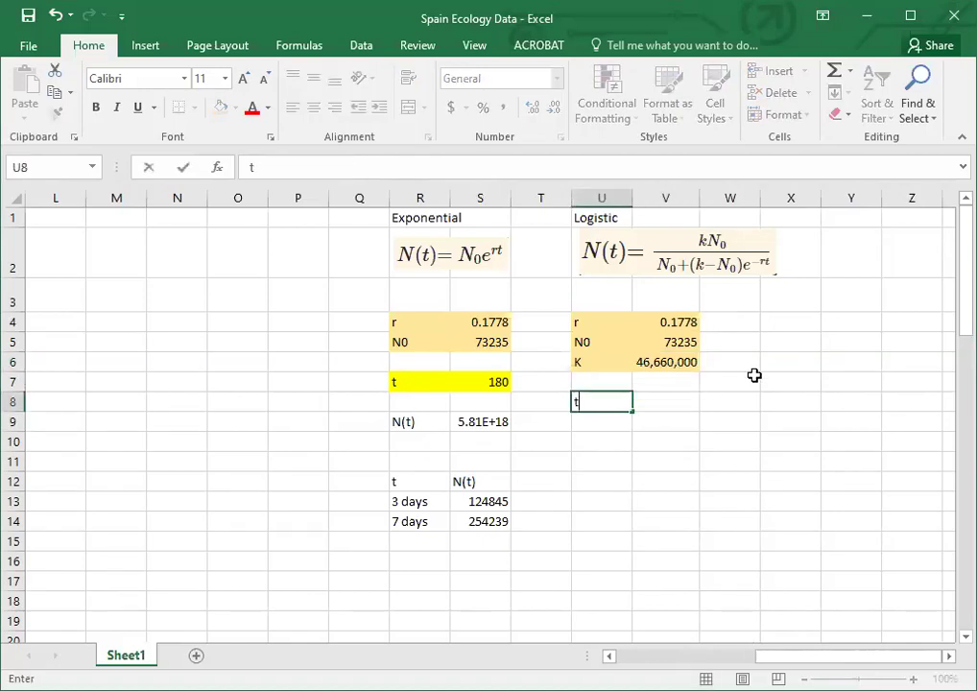
pyautogui.click(423, 397)
pyautogui.click(485, 382)
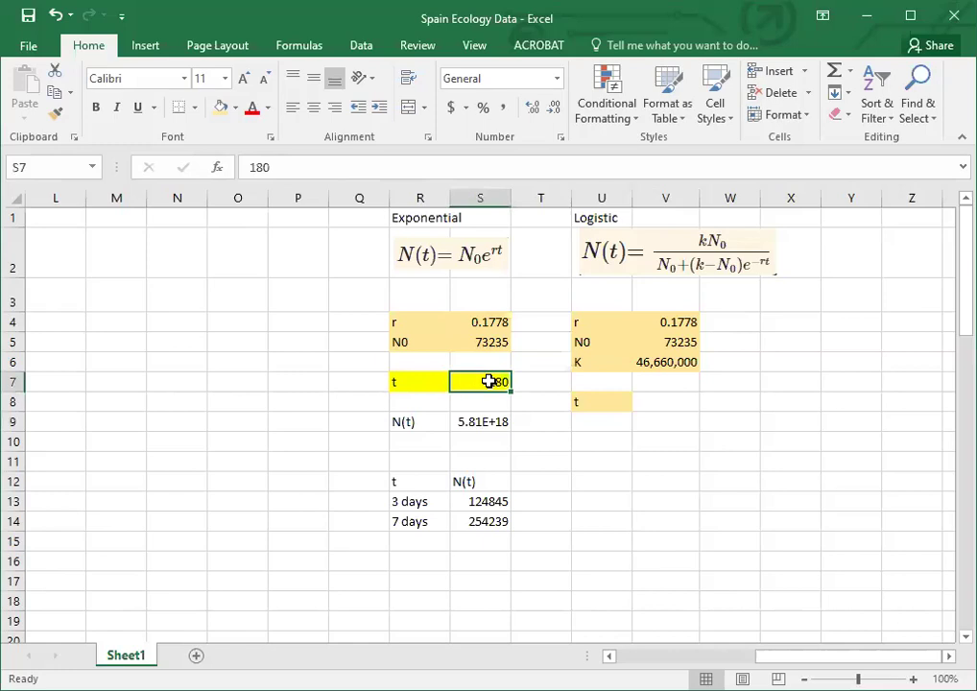
pyautogui.write('3')
pyautogui.press('Return')
# - Copy the exponential t row into the logistic block at U8 and add an 'N(t)' label in U10
pyautogui.moveTo(425, 379); pyautogui.dragTo(475, 381)
pyautogui.hotkey('ctrl', 'c')
pyautogui.click(587, 402)
pyautogui.hotkey('ctrl', 'v')
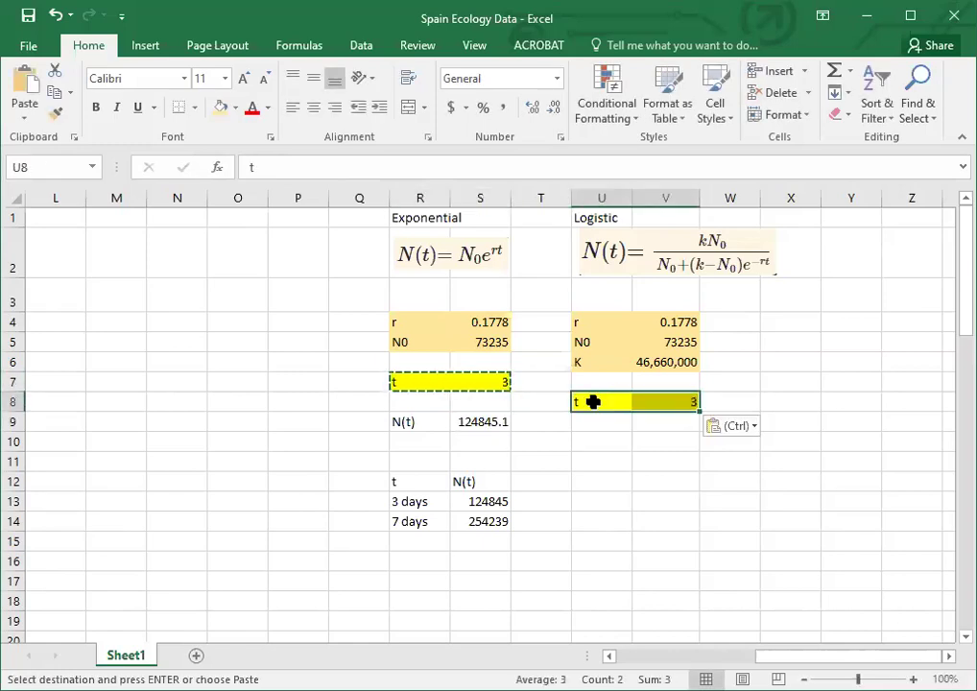
pyautogui.press('Down')
pyautogui.press('Down')
pyautogui.write('N(')
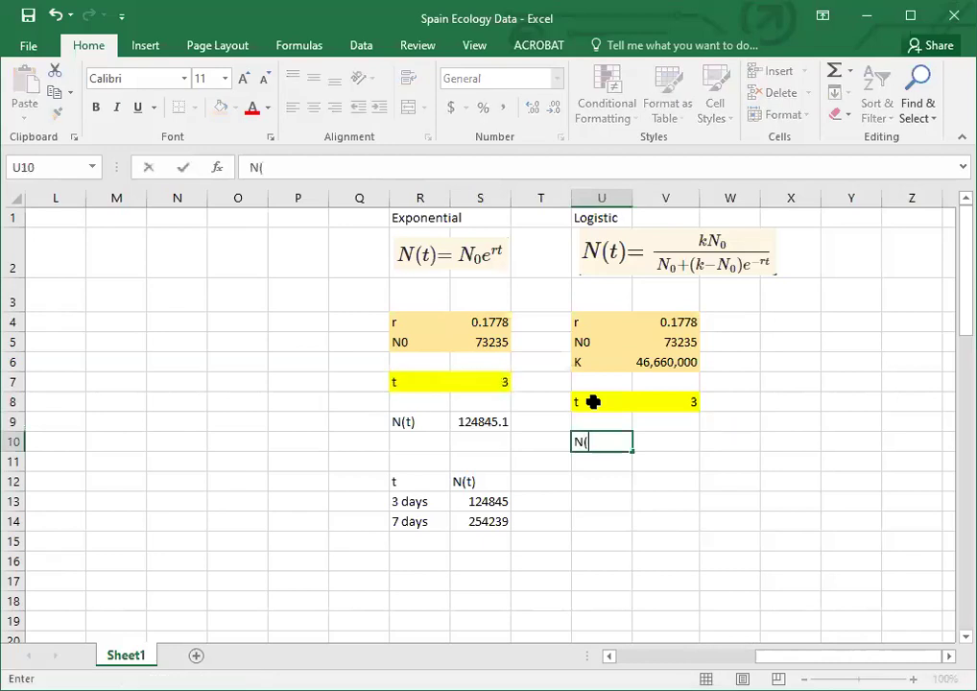
pyautogui.write('t)')
pyautogui.press('Return')
pyautogui.press('Up')
pyautogui.press('Right')
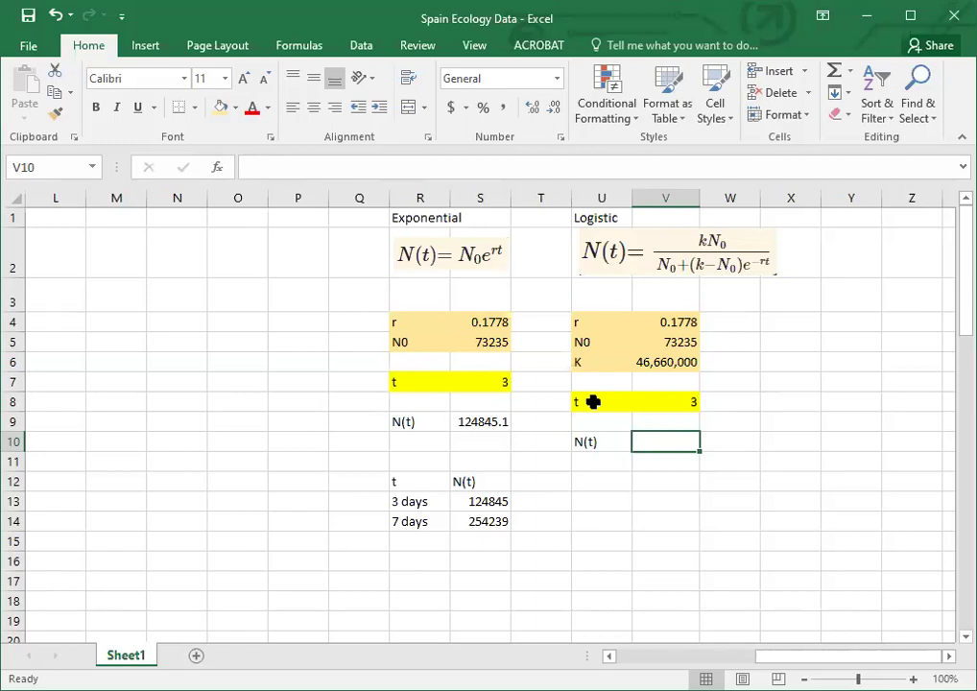
# - Start the V10 logistic formula as =(V6*V5)/(V5+(V6-V5), referencing K and N0
pyautogui.write('=(')
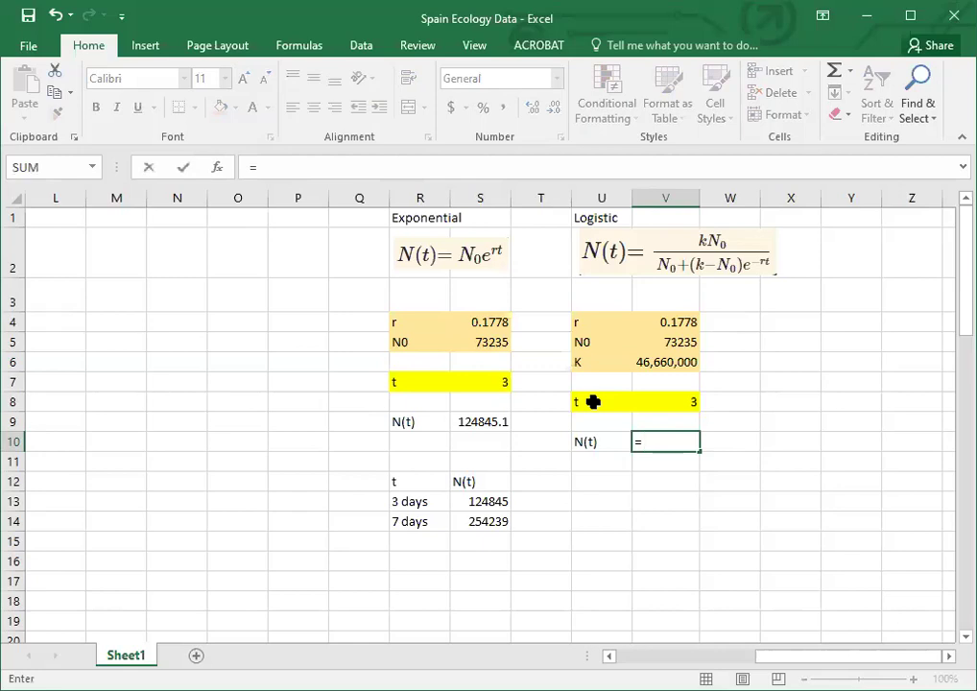
pyautogui.click(665, 370)
pyautogui.write('*')
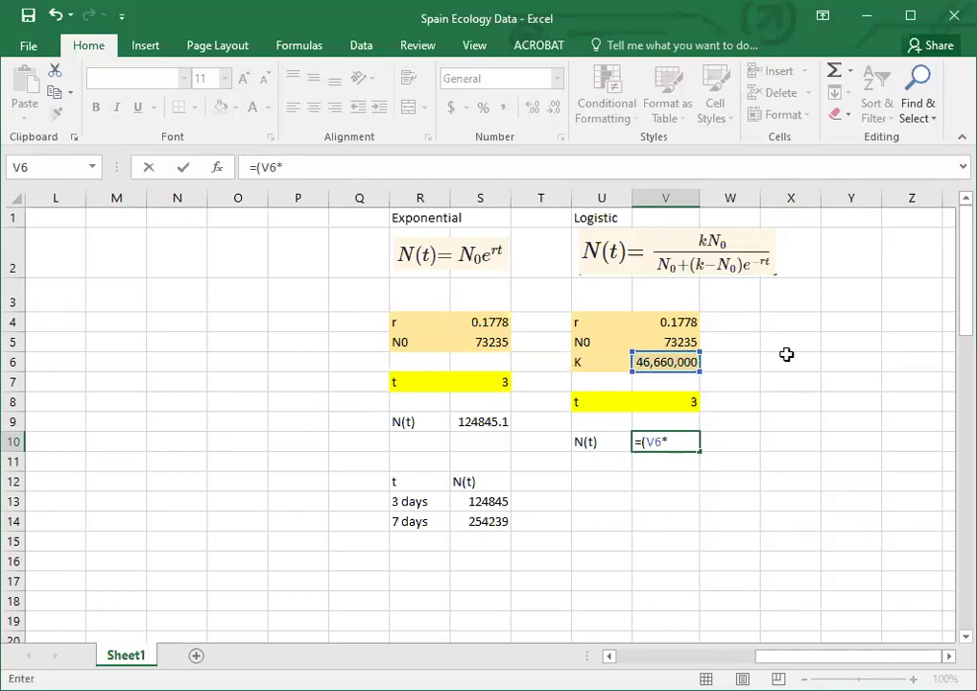
pyautogui.click(680, 342)
pyautogui.write(')/(')
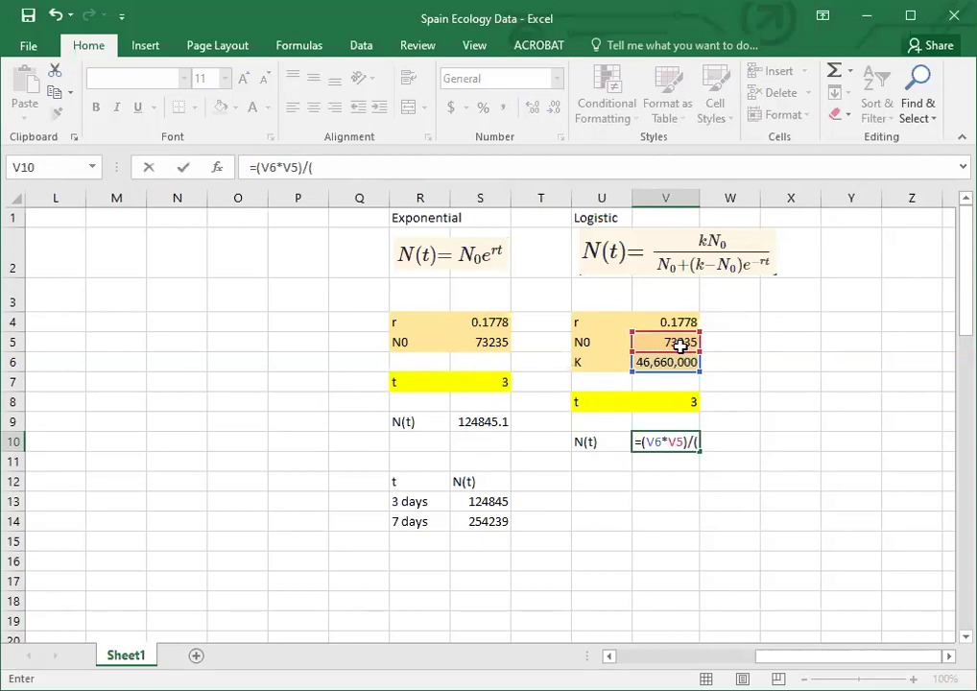
pyautogui.click(665, 342)
pyautogui.write('+(')
pyautogui.click(667, 363)
pyautogui.write('-')
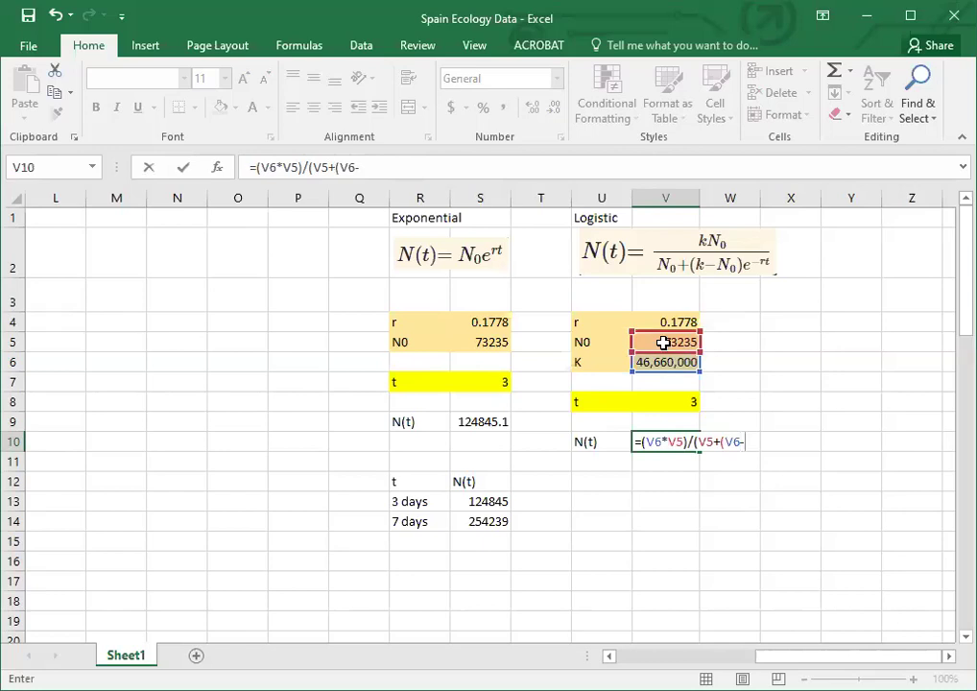
pyautogui.click(663, 343)
# - Finish it with *EXP(-V4*V8)) so logistic N(t) shows 124707.12
pyautogui.write(')*')
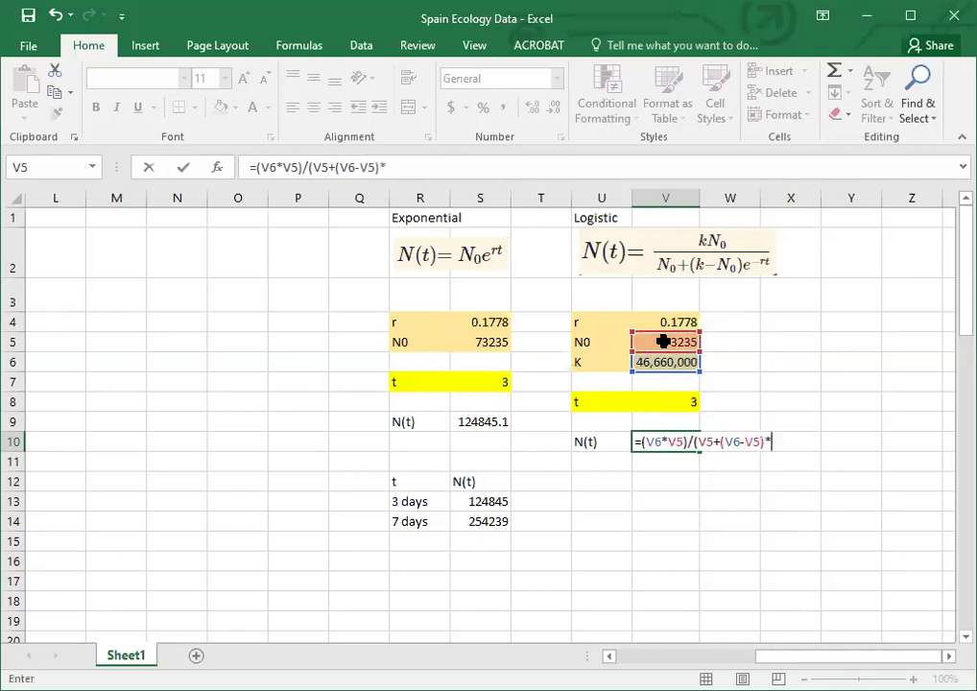
pyautogui.write('EXP(')
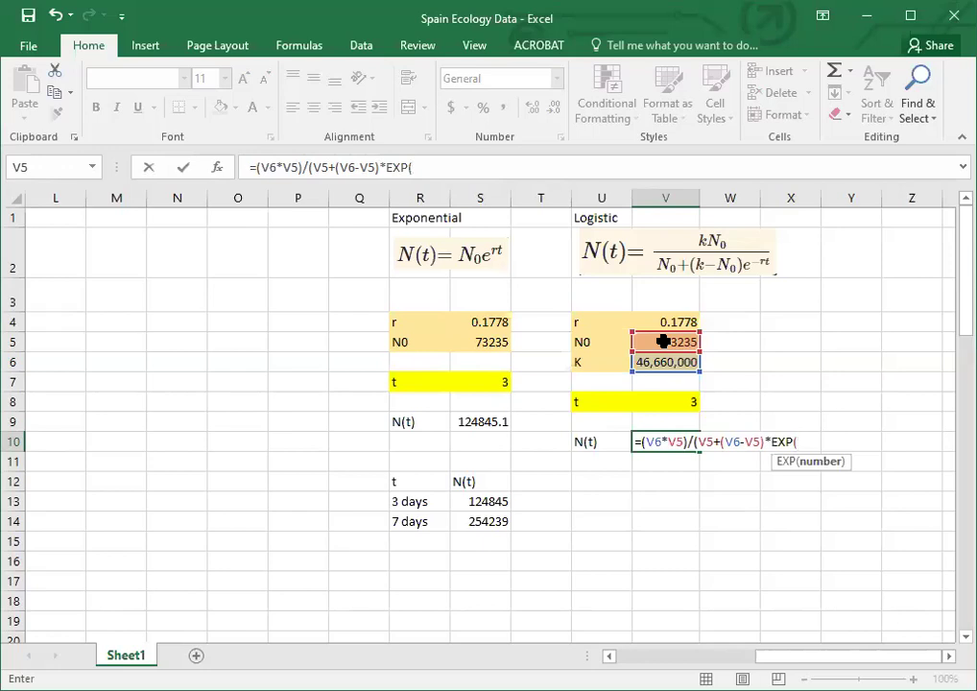
pyautogui.write('^-')
pyautogui.press('BackSpace')
pyautogui.press('BackSpace')
pyautogui.write('-')
pyautogui.click(656, 325)
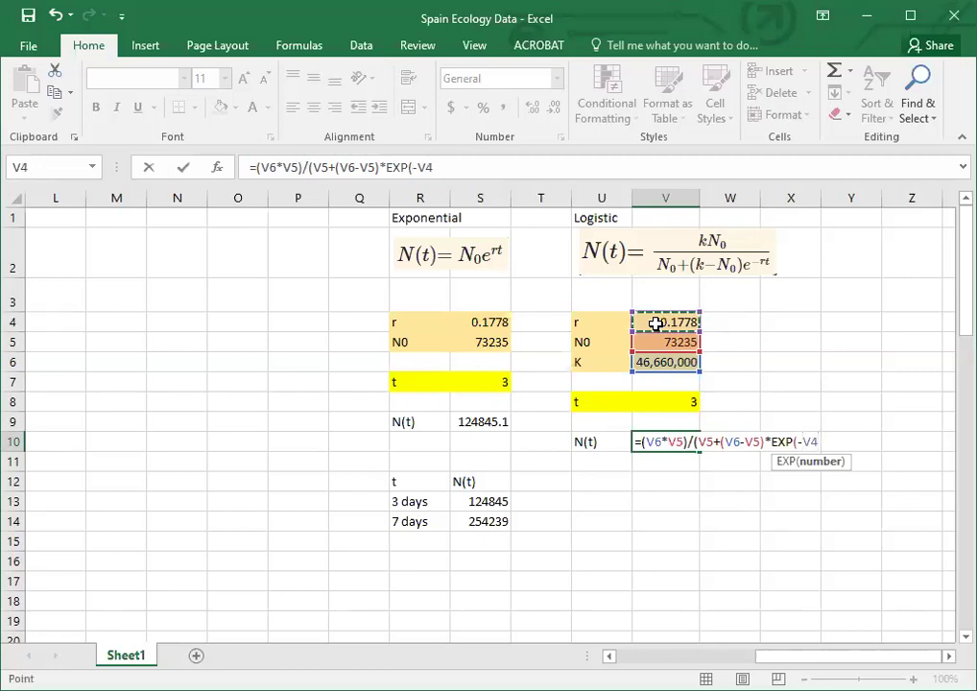
pyautogui.write('*')
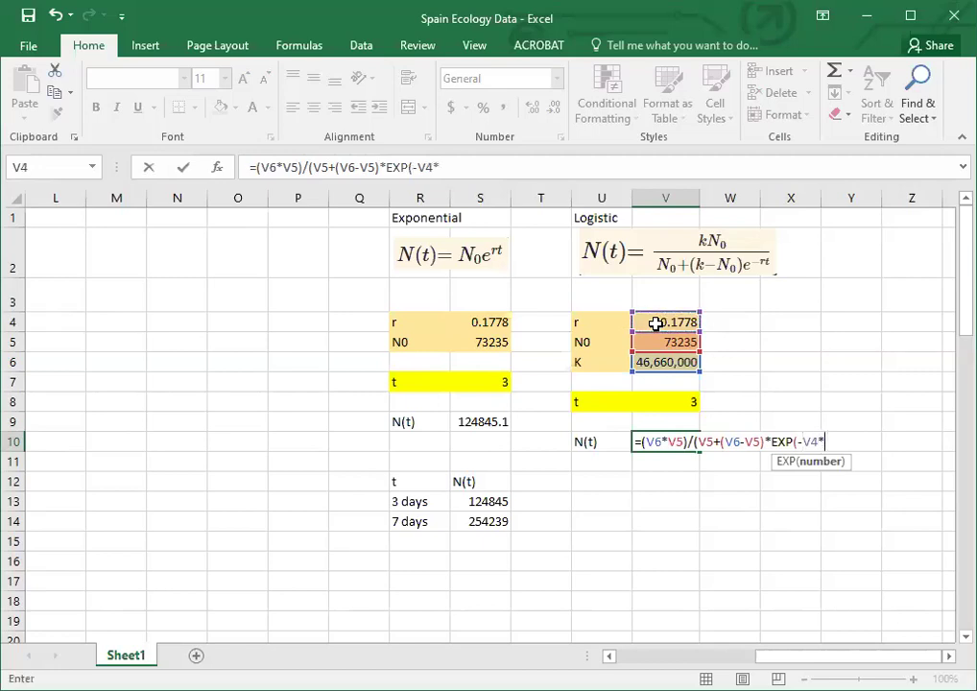
pyautogui.click(655, 400)
pyautogui.write(')')
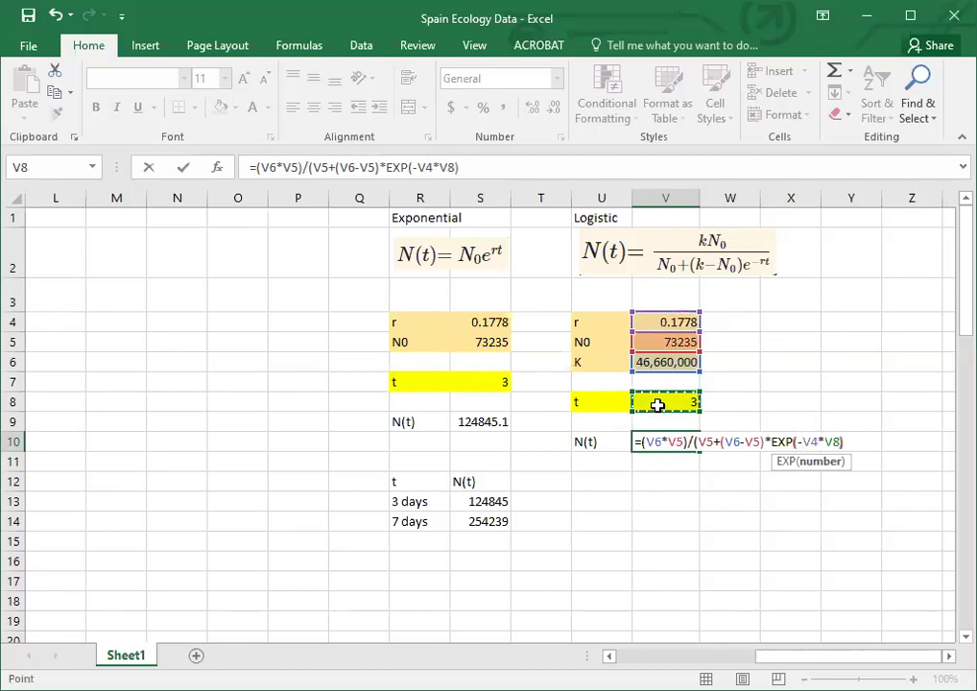
pyautogui.write(')')
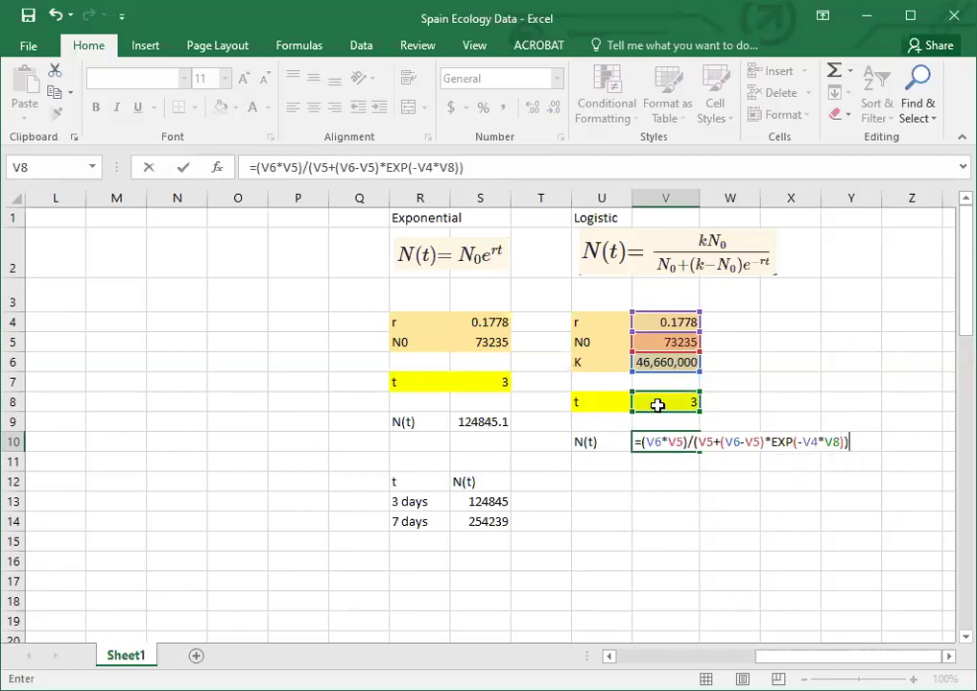
pyautogui.press('Return')
pyautogui.press('Down')
pyautogui.press('Left')
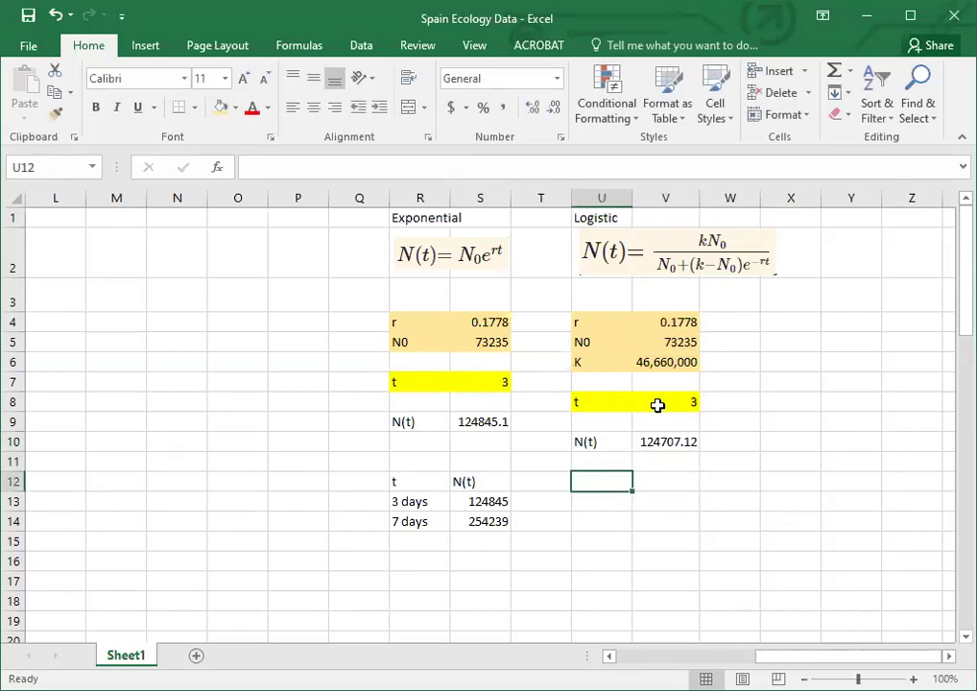
# - Add 't' and 'N(t)' headers for the logistic prediction table in U12:V12
pyautogui.write('t')
pyautogui.press('Tab')
pyautogui.write('N(t)')
pyautogui.press('Down')
pyautogui.press('Left')
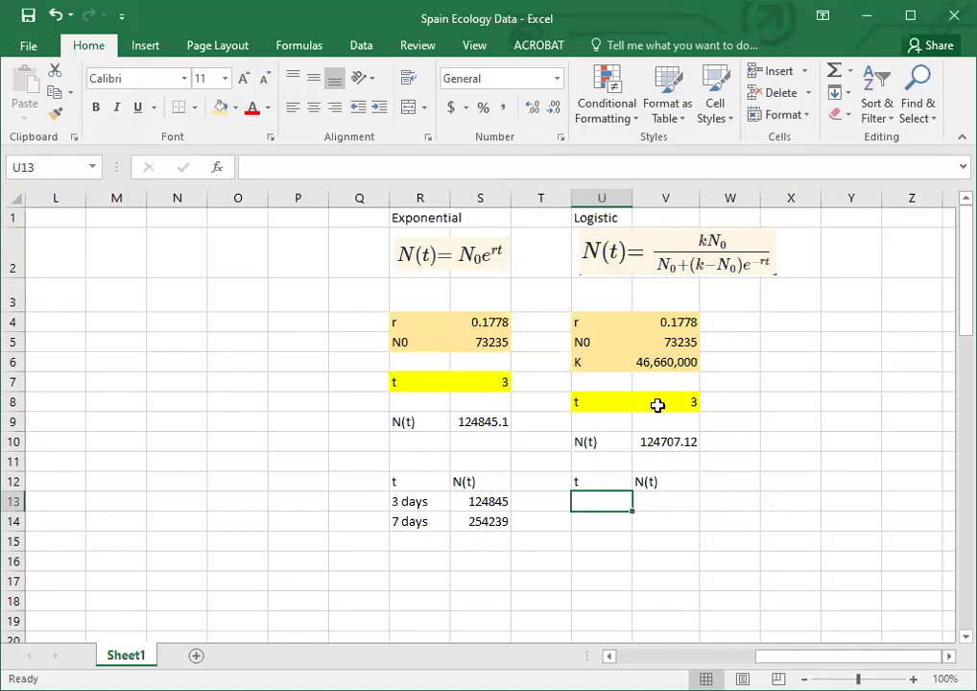
# - Add a '3 days' row in U13 with a logistic prediction of 124707
pyautogui.press('Left')
pyautogui.press('Left')
pyautogui.press('Left')
pyautogui.hotkey('ctrl', 'c')
pyautogui.press('Right')
pyautogui.press('Right')
pyautogui.press('Right')
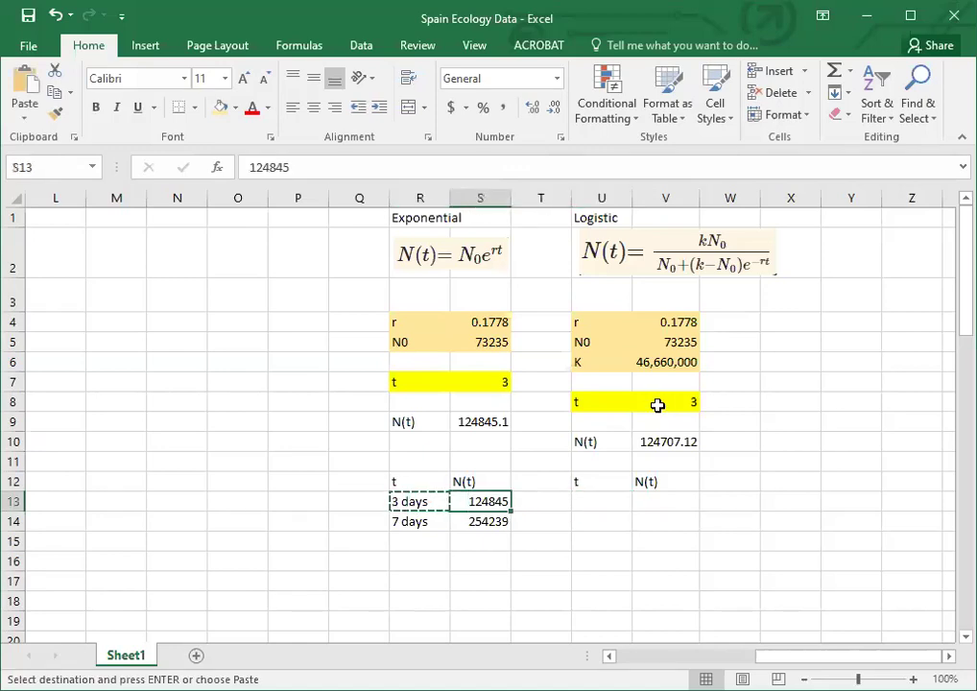
pyautogui.hotkey('ctrl', 'v')
pyautogui.press('Right')
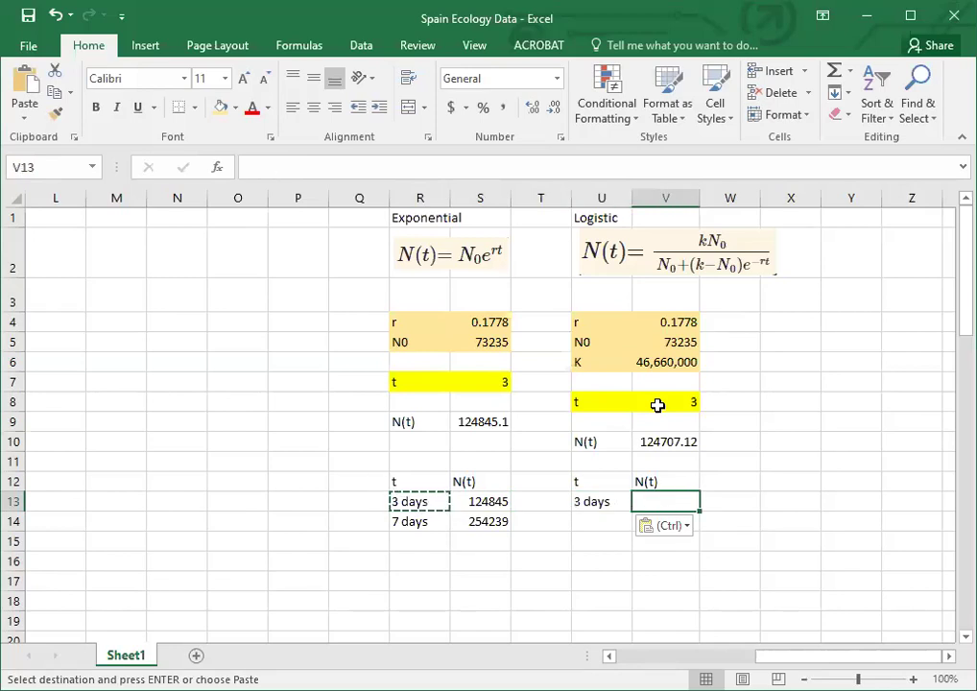
pyautogui.write('1')
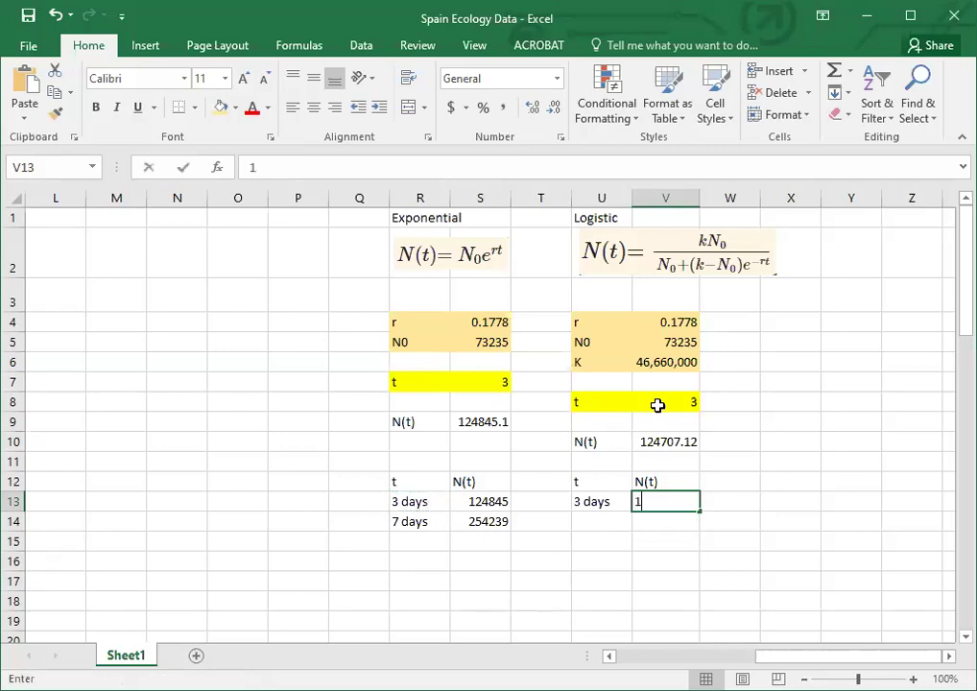
pyautogui.write('24707')
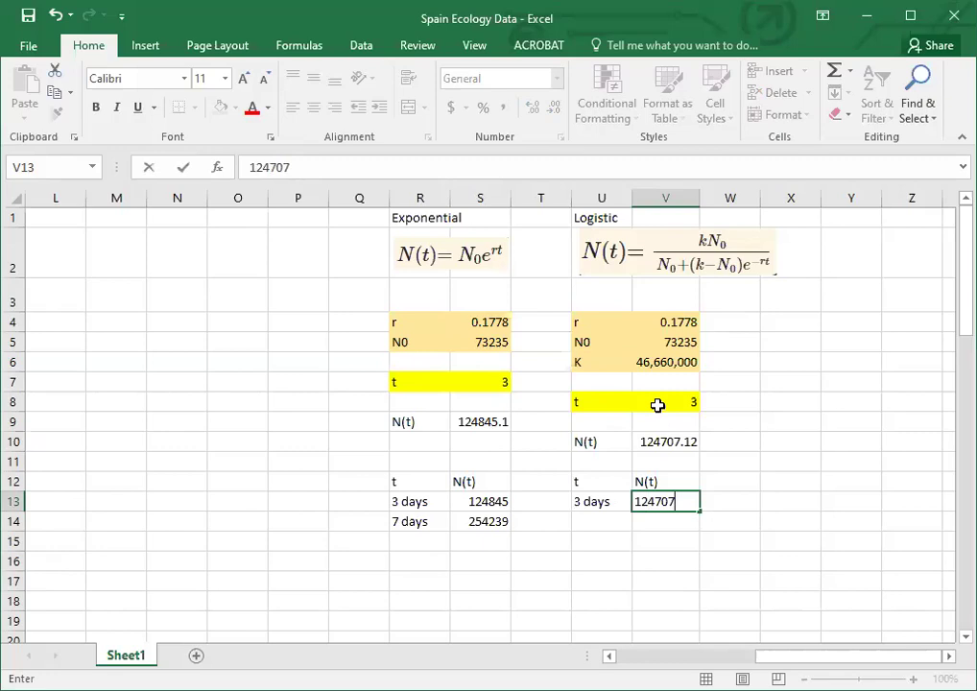
pyautogui.press('Return')
# - Add a '7 days' row, set logistic t to 7, and enter 253256 as its prediction
pyautogui.press('Left')
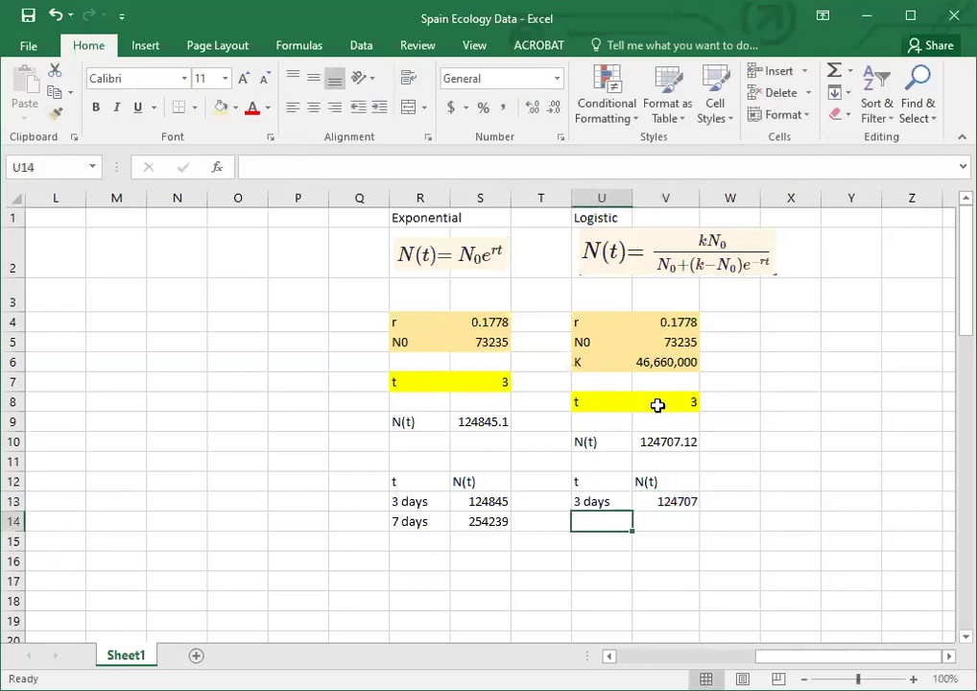
pyautogui.write('7 days')
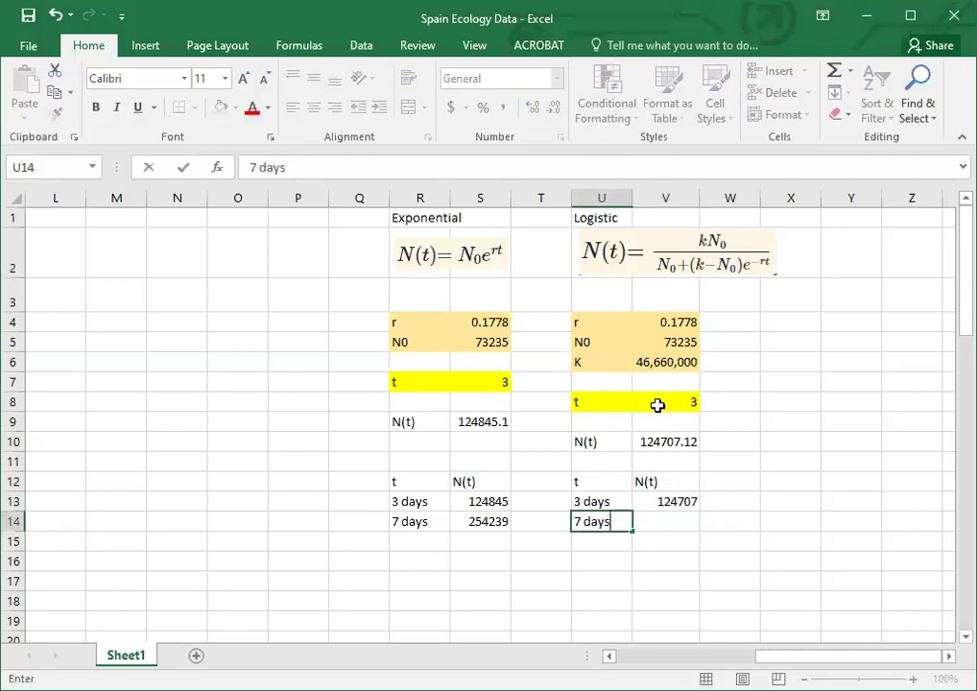
pyautogui.press('Right')
pyautogui.press('Up')
pyautogui.press('Up')
pyautogui.press('Up')
pyautogui.press('Up')
pyautogui.press('Up')
pyautogui.press('Up')
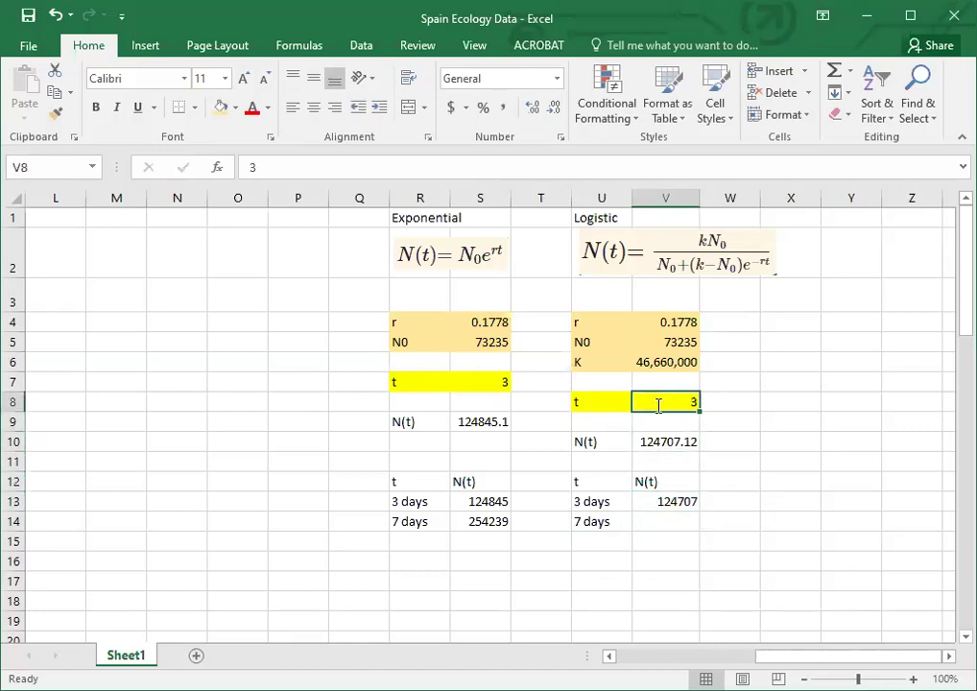
pyautogui.write('7')
pyautogui.press('Return')
pyautogui.press('Down')
pyautogui.press('Down')
pyautogui.press('Down')
pyautogui.press('Down')
pyautogui.press('Down')
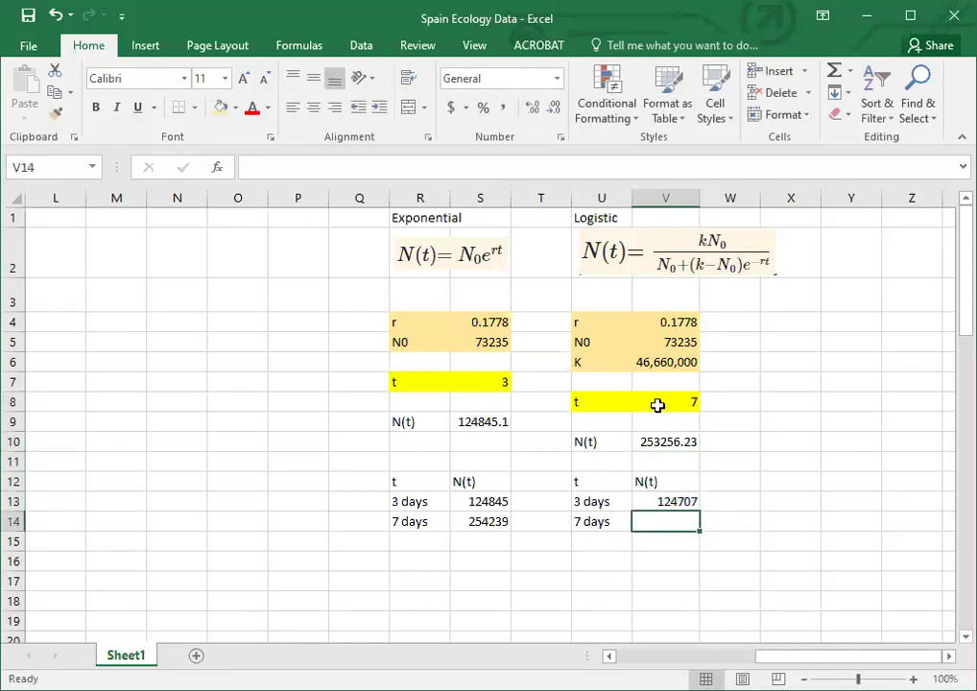
pyautogui.write('253')
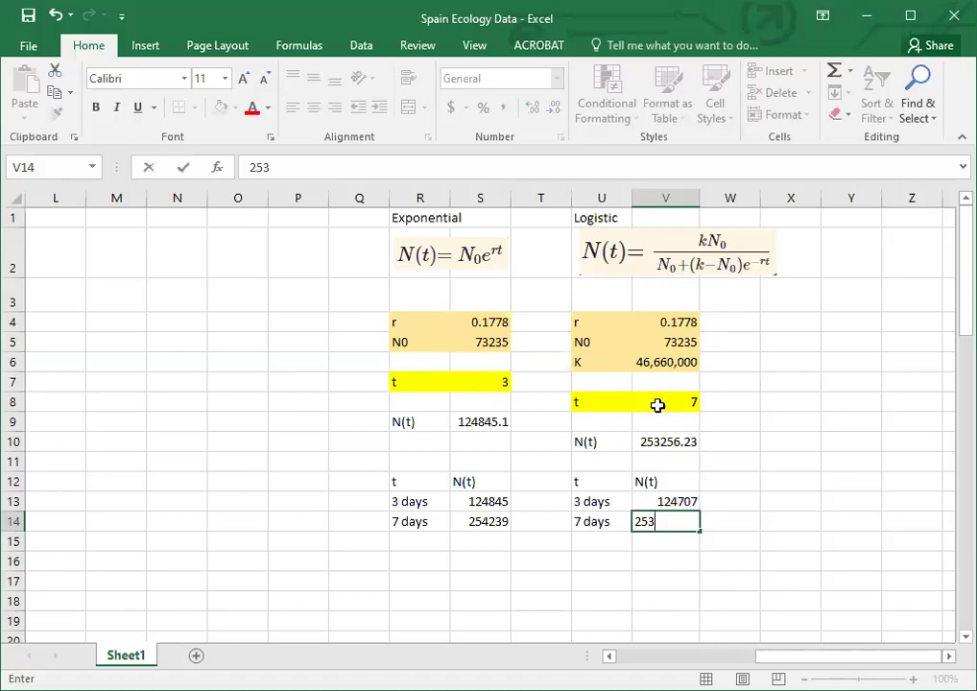
pyautogui.write('256')
pyautogui.press('Return')
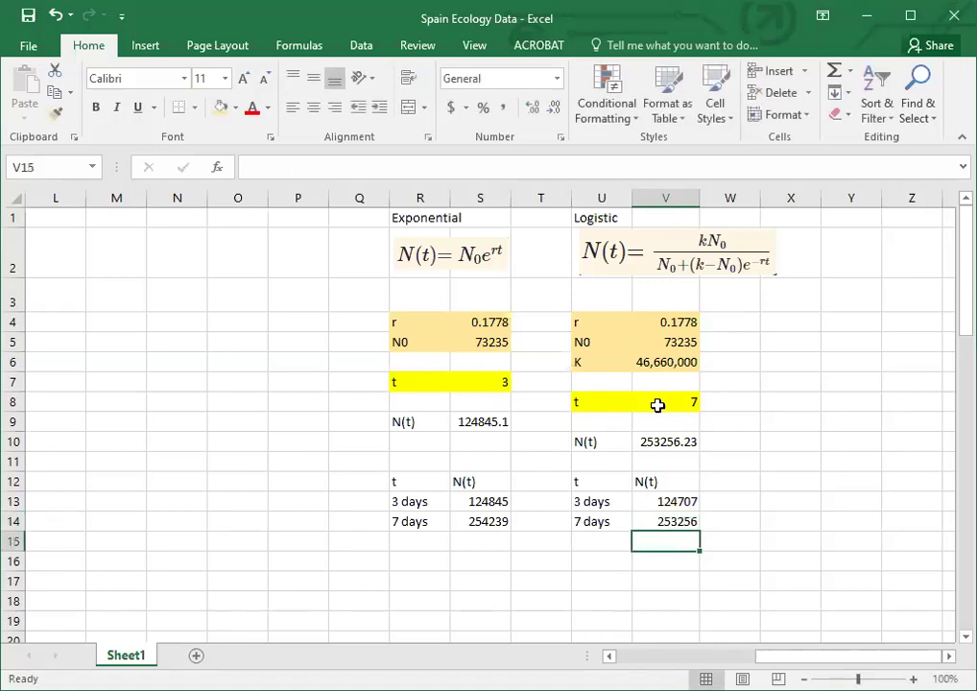
# - Set both exponential and logistic t to 180, giving 5.81E+18 and 46660000
pyautogui.click(486, 383)
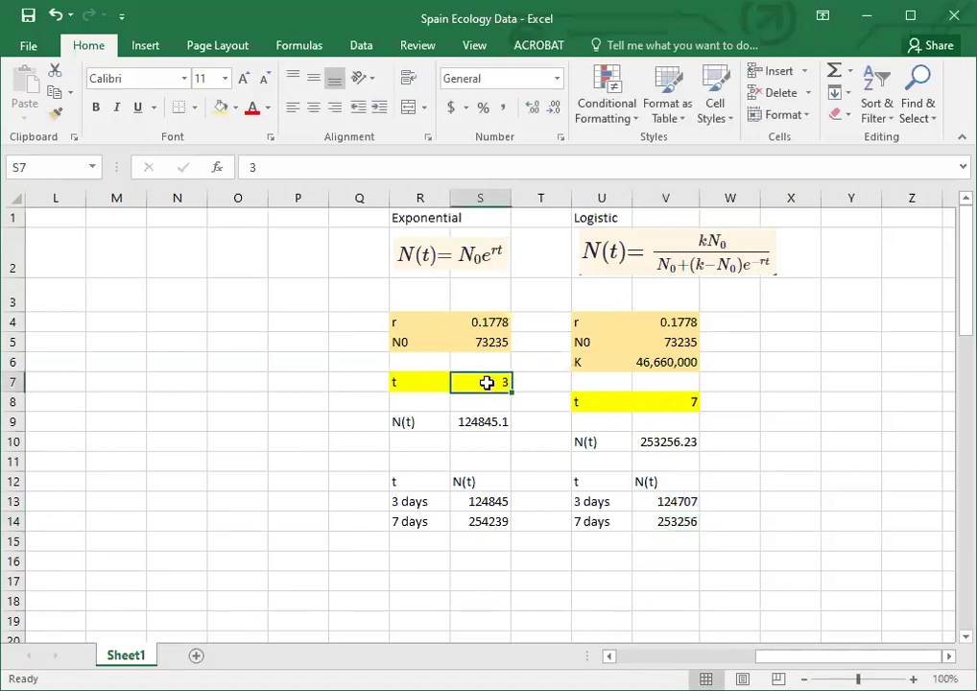
pyautogui.write('180')
pyautogui.press('Tab')
pyautogui.press('Tab')
pyautogui.press('Tab')
pyautogui.press('Tab')
pyautogui.press('Down')
pyautogui.press('Left')
pyautogui.write('180')
pyautogui.press('Return')
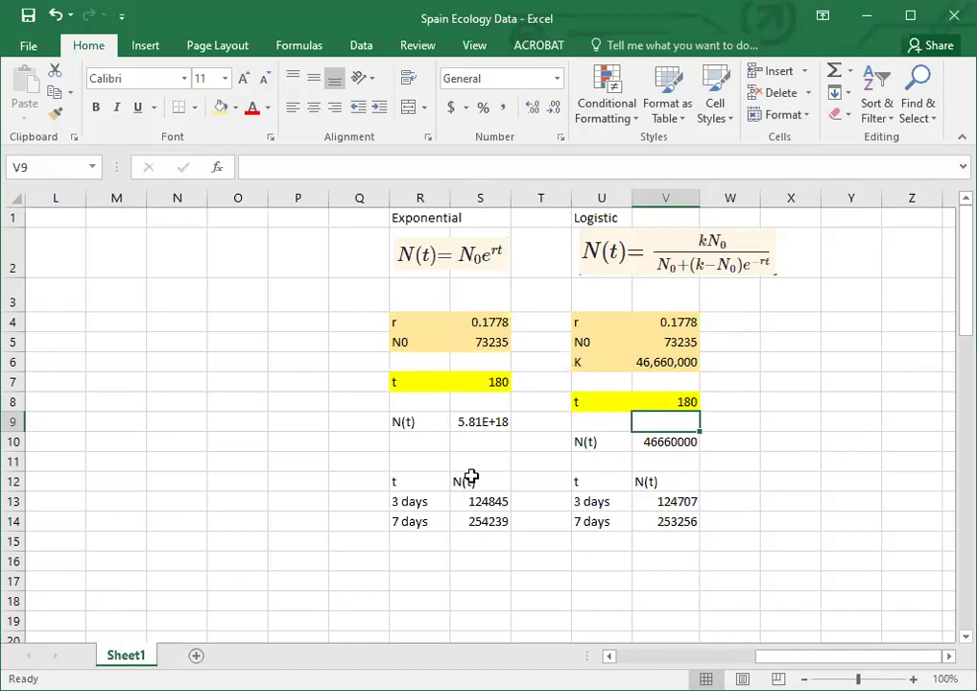
pyautogui.click(471, 477)
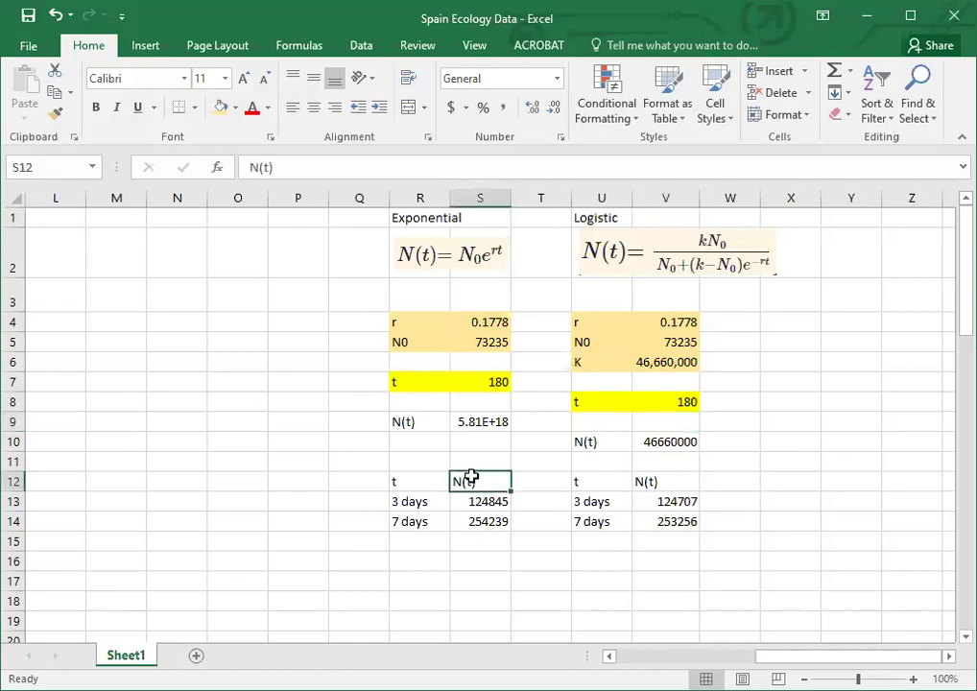
pyautogui.press('Down')
pyautogui.press('Down')
pyautogui.press('Down')
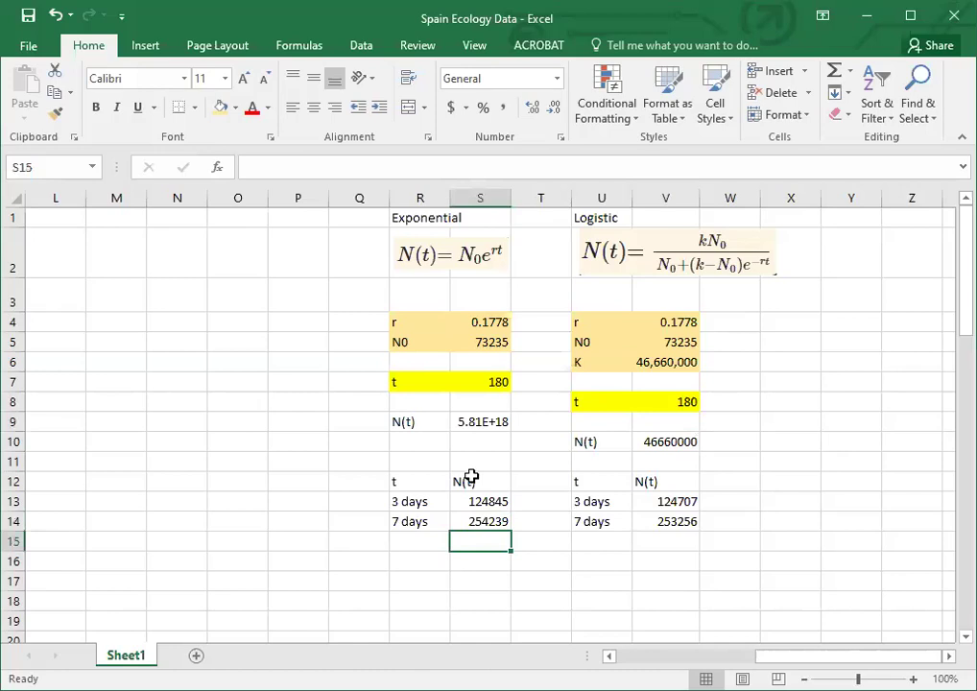
pyautogui.press('Left')
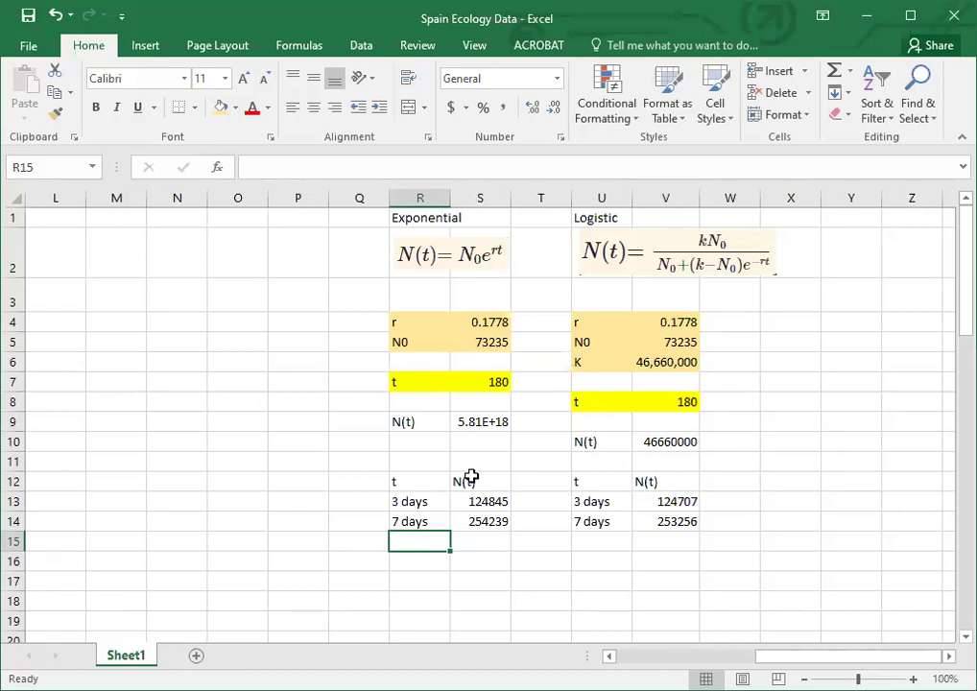
# - Try exponential t values 3, 1 and 2 in S7, then restore it to 3
pyautogui.click(491, 381)
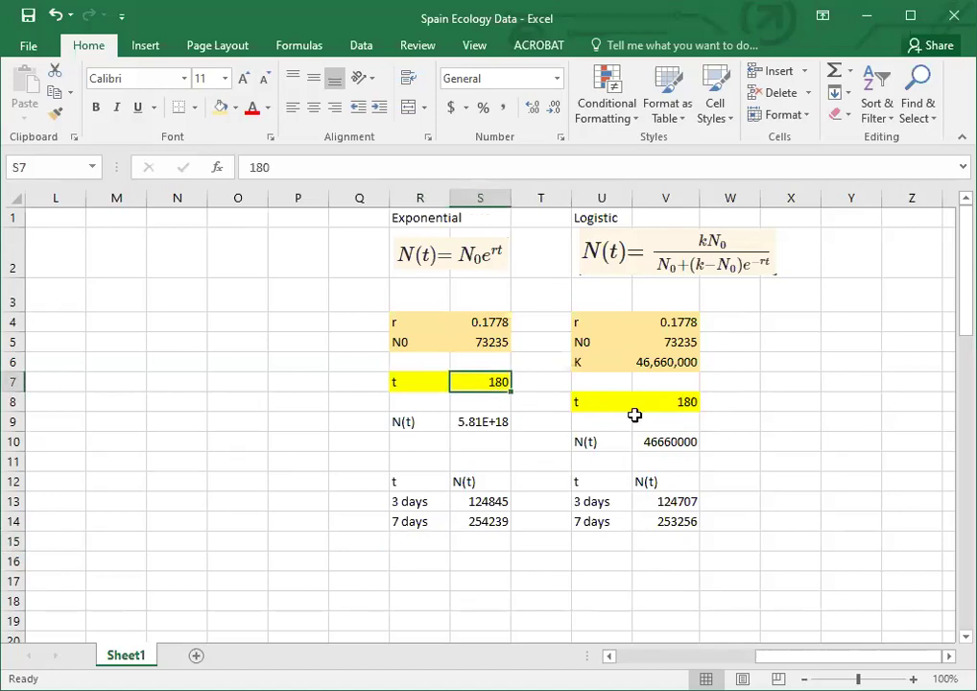
pyautogui.write('3')
pyautogui.hotkey('ctrl', 'Return')
pyautogui.write('1')
pyautogui.hotkey('ctrl', 'Return')
pyautogui.write('2')
pyautogui.press('Return')
pyautogui.press('Up')
pyautogui.write('3')
pyautogui.press('Return')
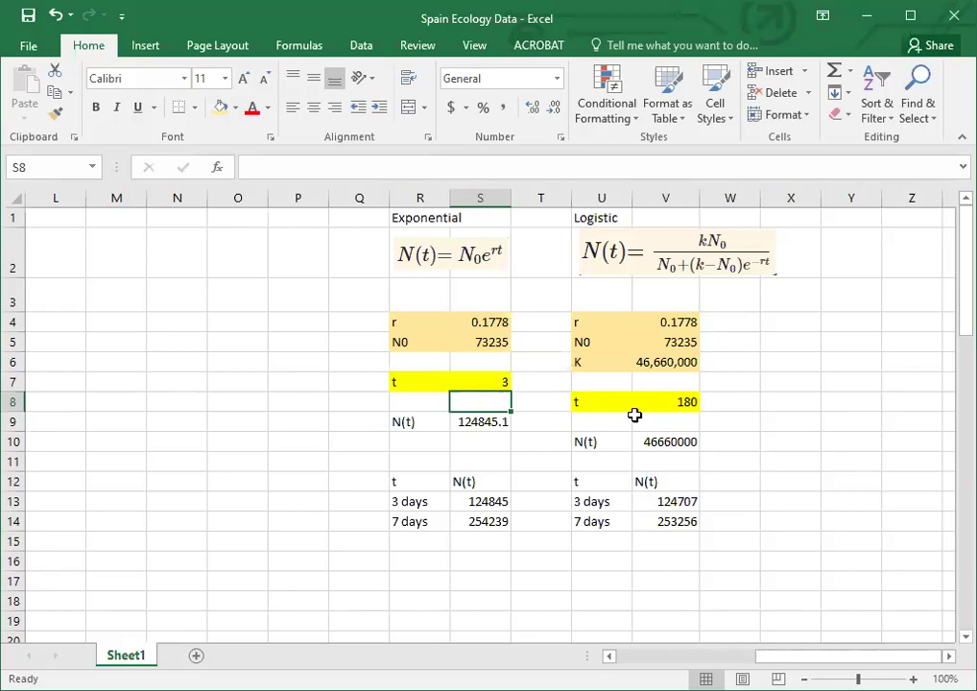
# - Replace the '3 days' and '7 days' labels with plain numbers, then set the first table t to 0
pyautogui.click(409, 484)
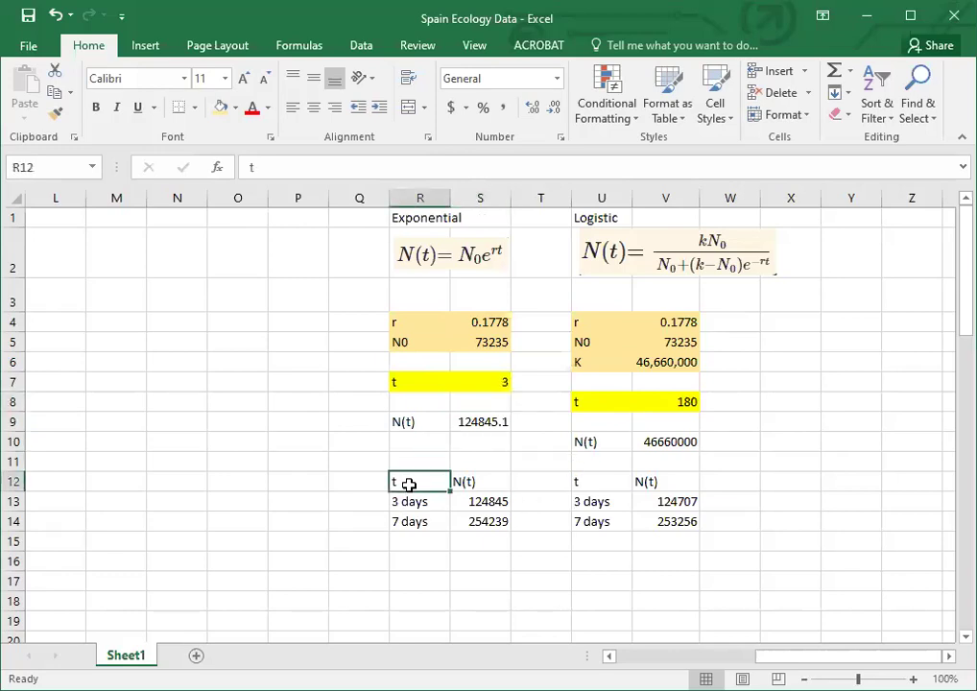
pyautogui.click(423, 503)
pyautogui.write('3')
pyautogui.press('Return')
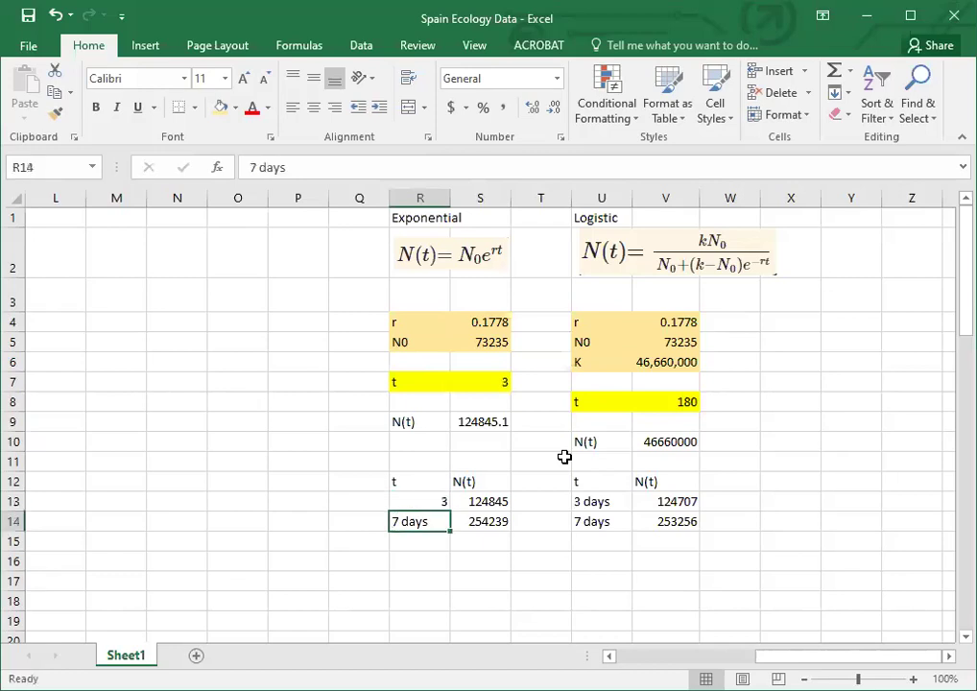
pyautogui.write('7')
pyautogui.hotkey('ctrl', 'Return')
pyautogui.press('Up')
pyautogui.write('0')
pyautogui.press('Return')
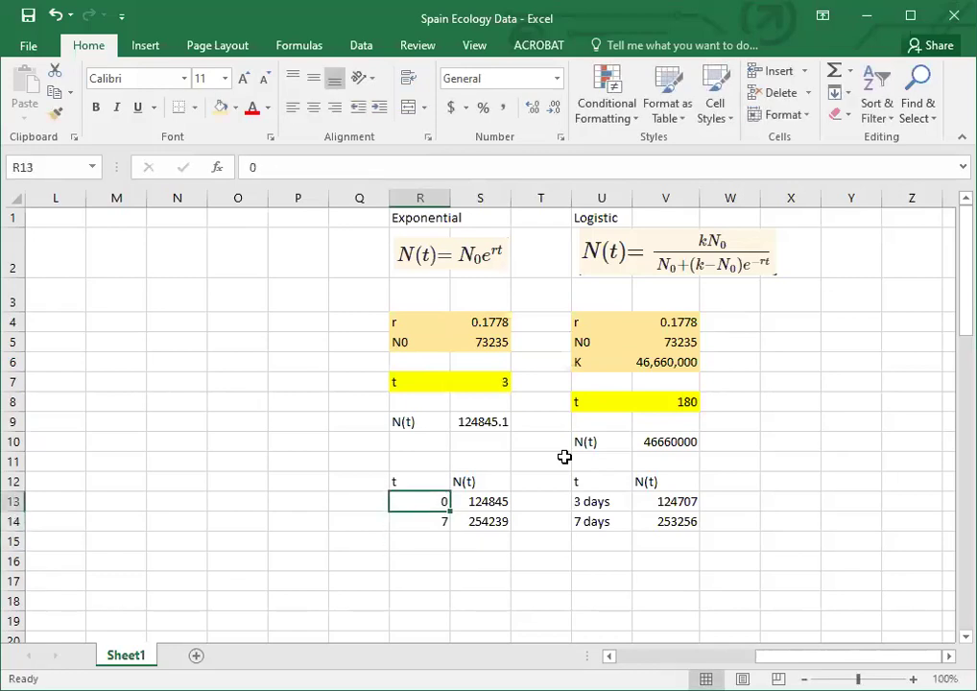
# - Set the day 0 N(t) in S13 to =S5, giving 73235
pyautogui.press('Up')
pyautogui.press('Right')
pyautogui.write('=')
pyautogui.click(498, 347)
pyautogui.press('Return')
# - Enter =R13+1 in R14 and copy it down R15:R19 for days 1–6
pyautogui.press('Left')
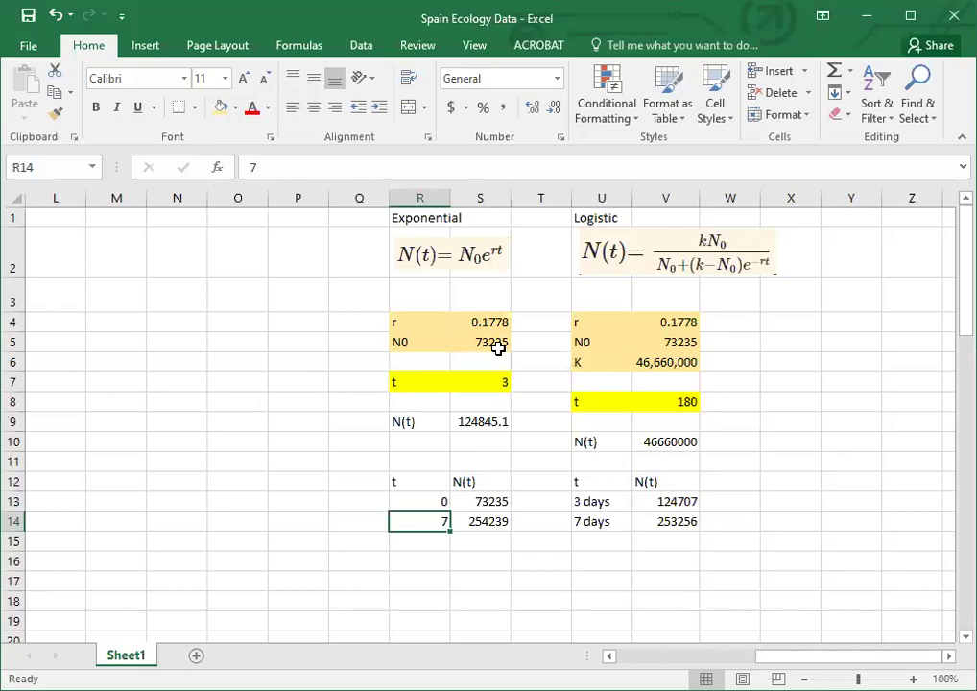
pyautogui.write('=')
pyautogui.press('Up')
pyautogui.write('+1')
pyautogui.hotkey('ctrl', 'Return')
pyautogui.hotkey('ctrl', 'c')
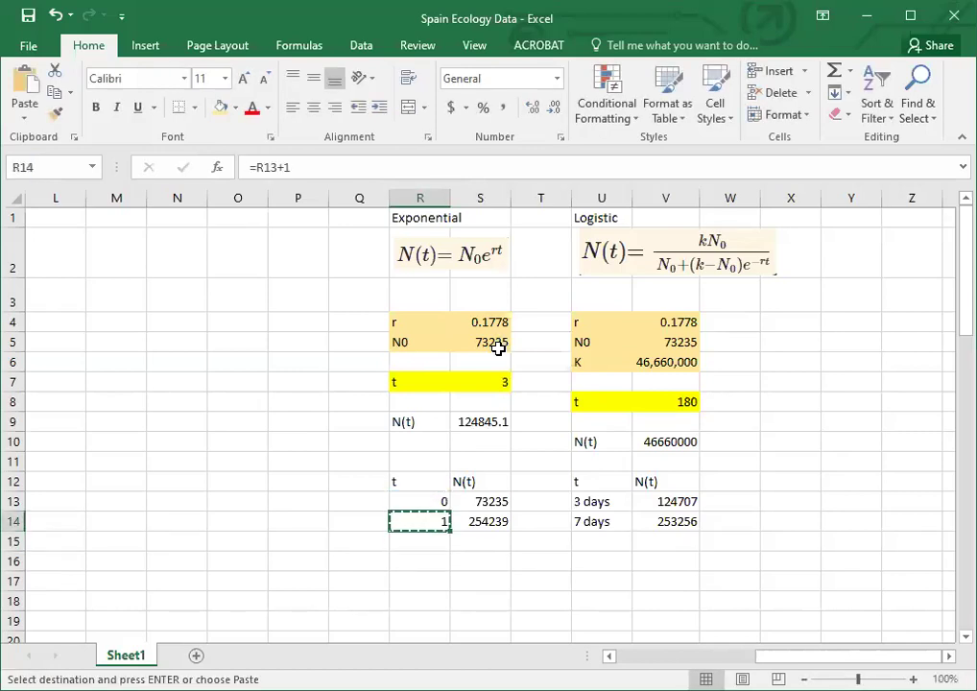
pyautogui.moveTo(422, 542); pyautogui.dragTo(439, 626)
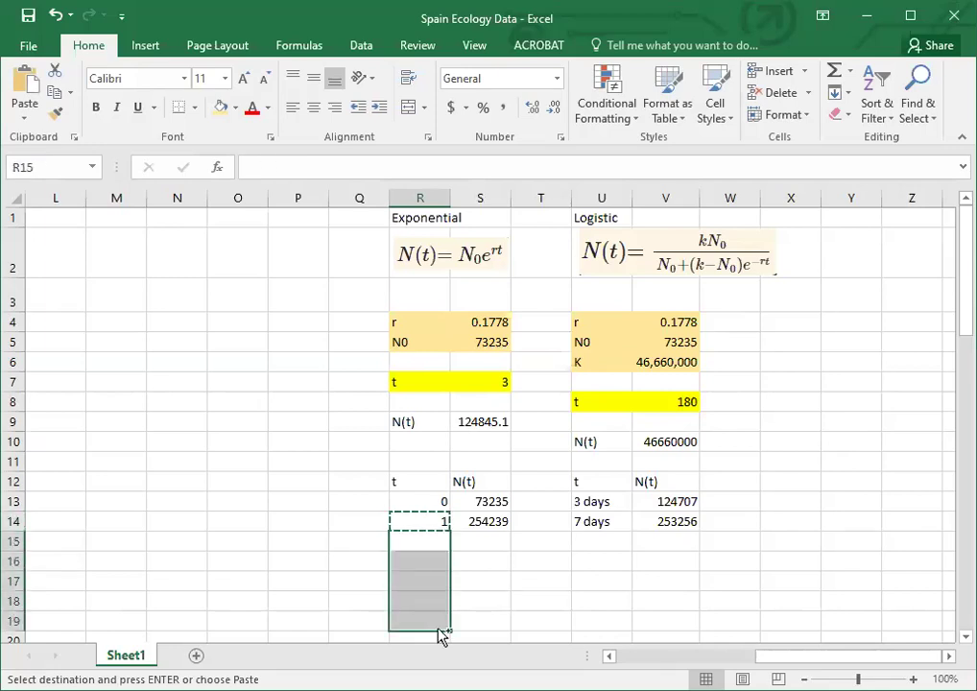
pyautogui.hotkey('ctrl', 'v')
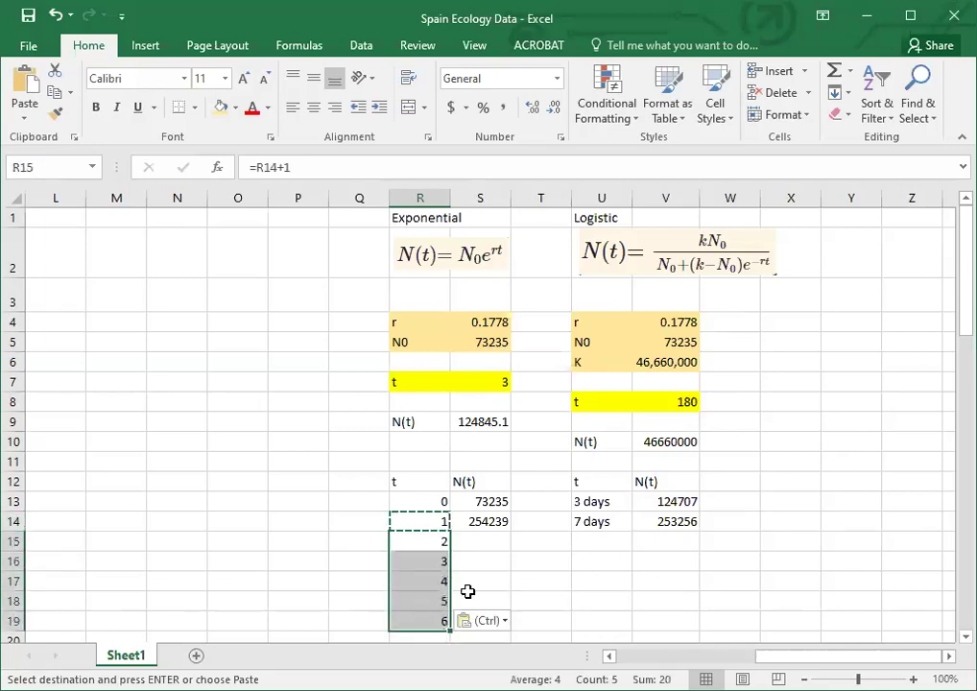
pyautogui.click(477, 525)
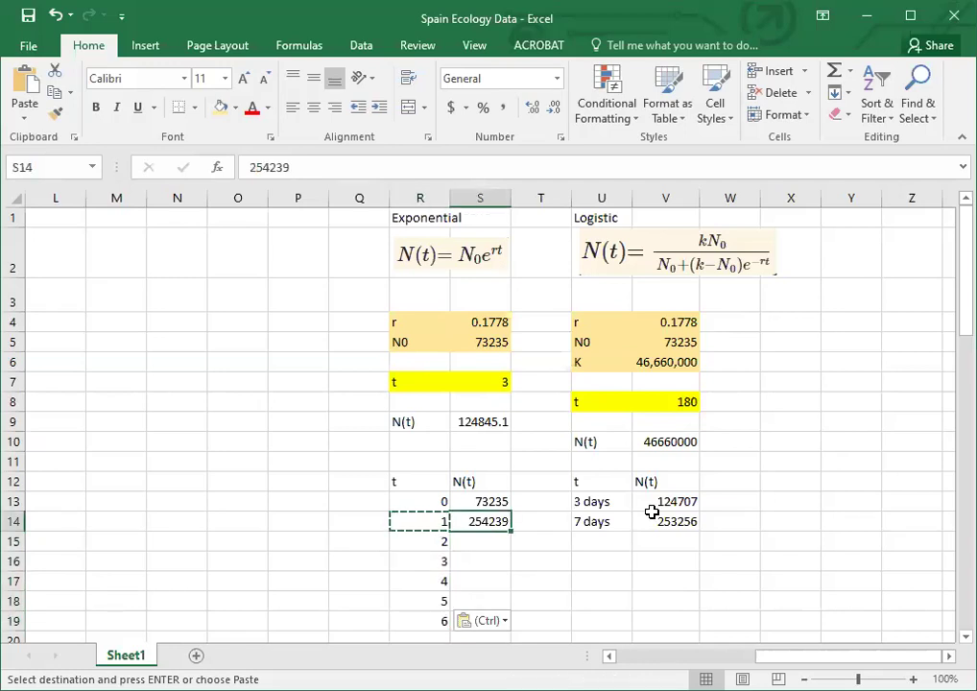
# - Enter =$S$5*EXP($S$4*R14) in S14 for the day 1 N(t)
pyautogui.write('=')
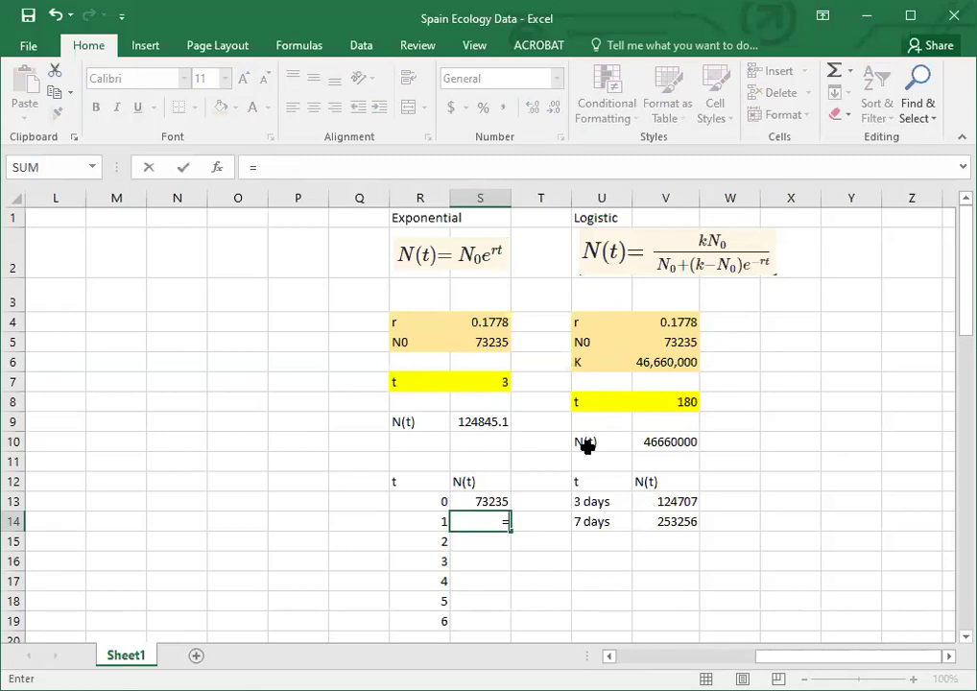
pyautogui.click(473, 346)
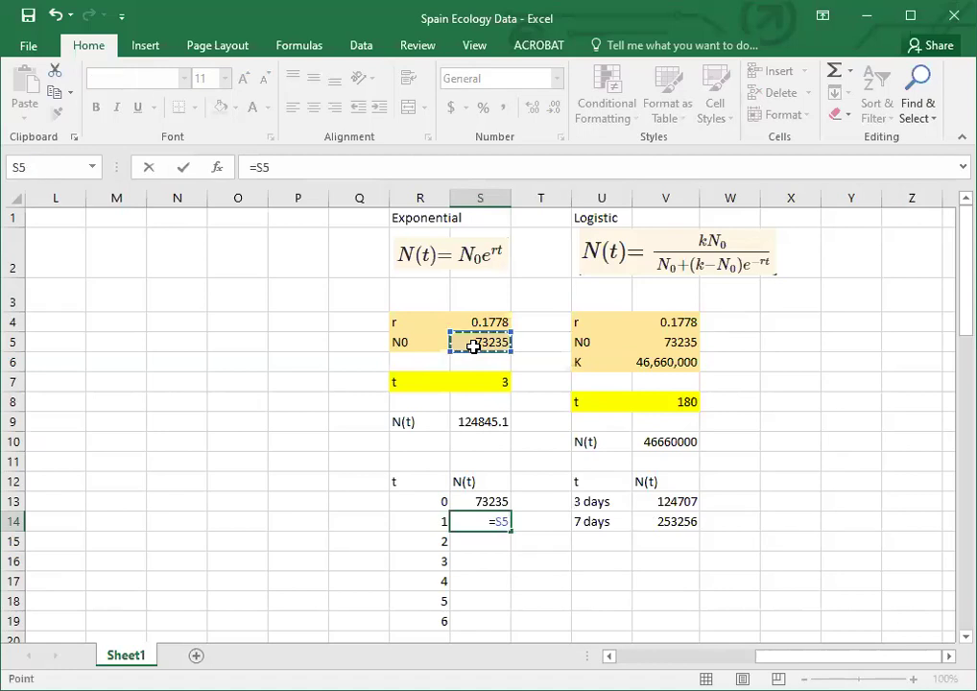
pyautogui.press('F4')
pyautogui.write('*')
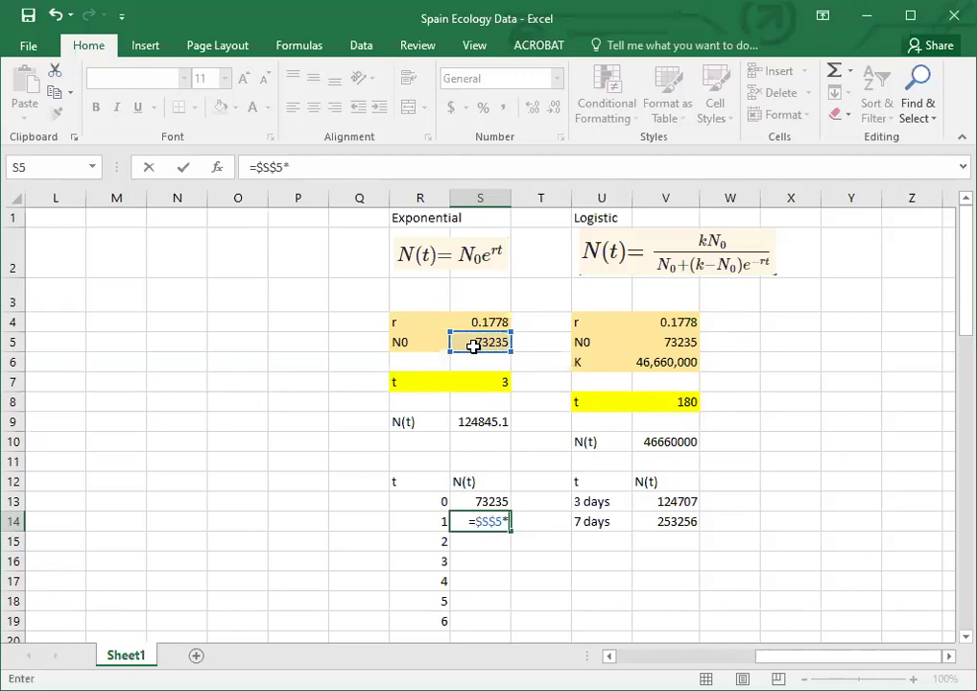
pyautogui.write('EXP(')
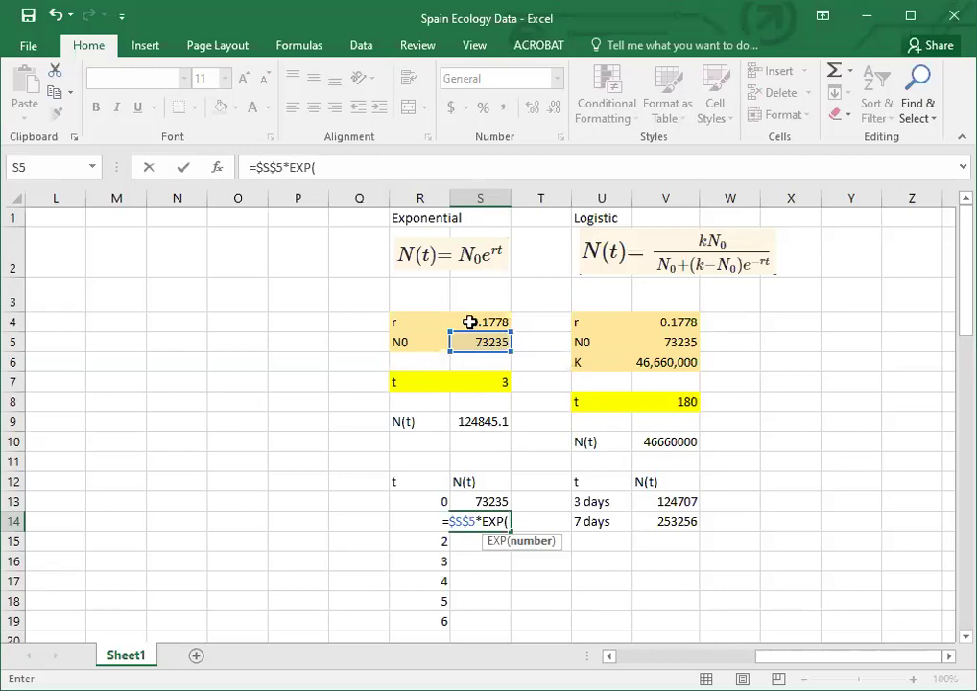
pyautogui.click(470, 322)
pyautogui.press('F4')
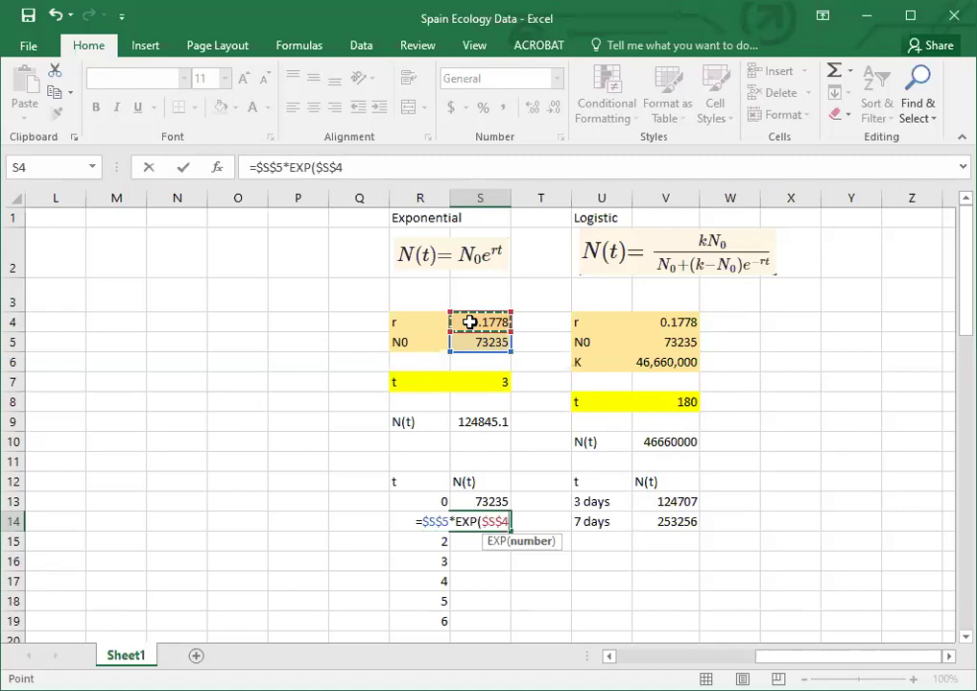
pyautogui.write('*')
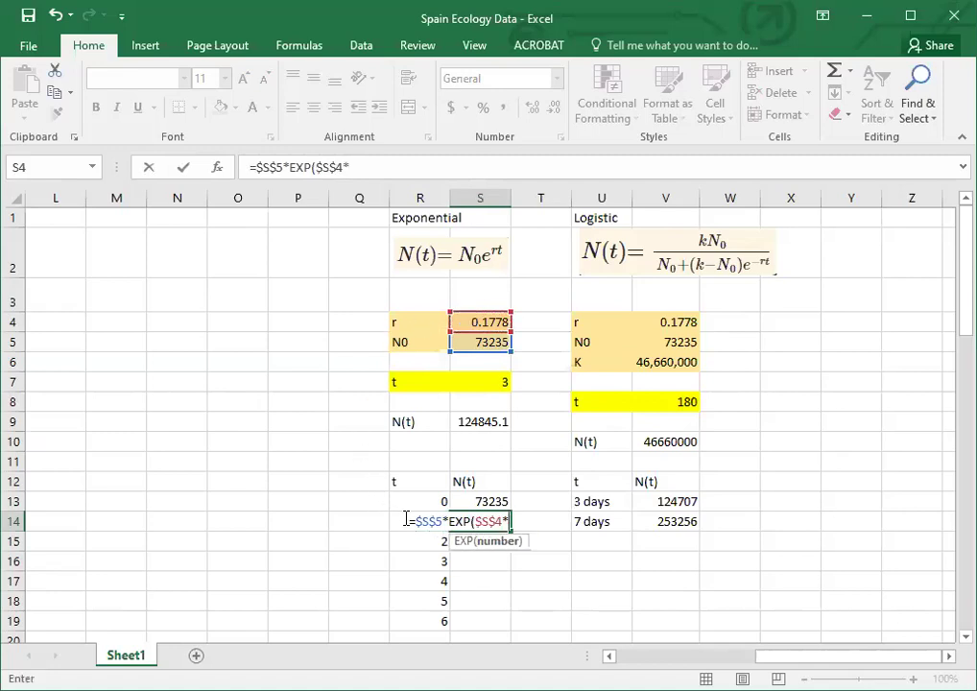
pyautogui.click(415, 541)
pyautogui.press('Up')
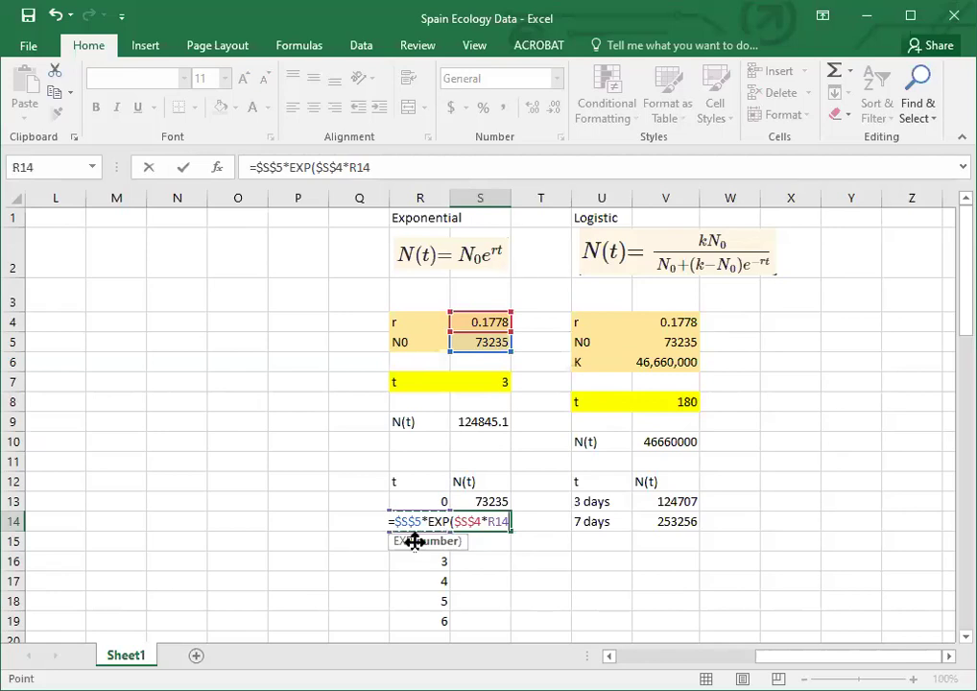
pyautogui.write(')')
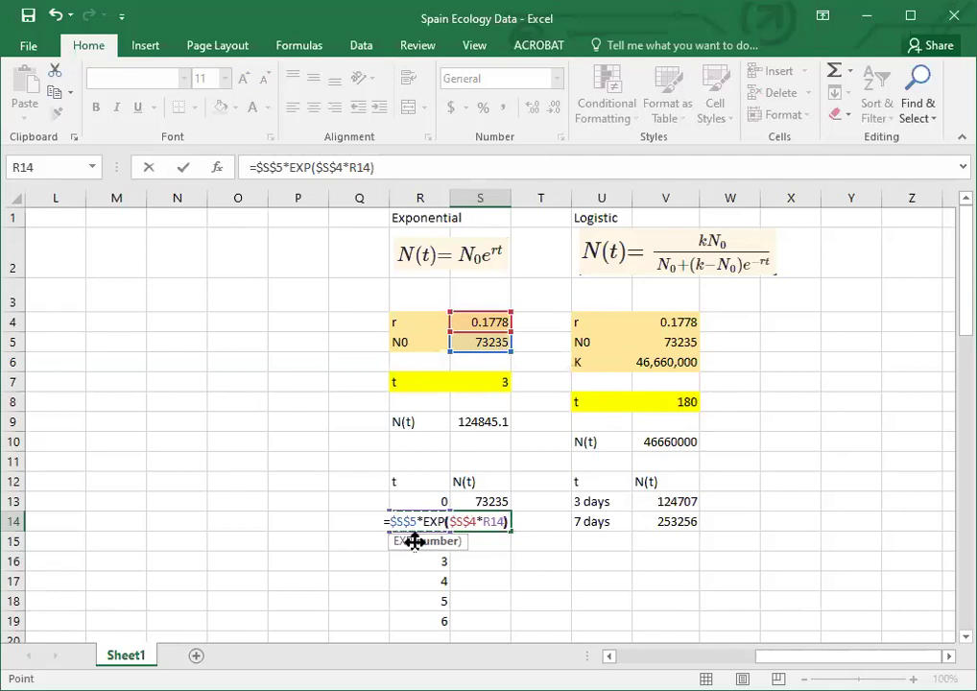
pyautogui.press('Return')
# - Copy the N(t) formula down to days 2–6, reaching 212825.7 at t = 6
pyautogui.press('Up')
pyautogui.hotkey('ctrl', 'c')
pyautogui.press('Down')
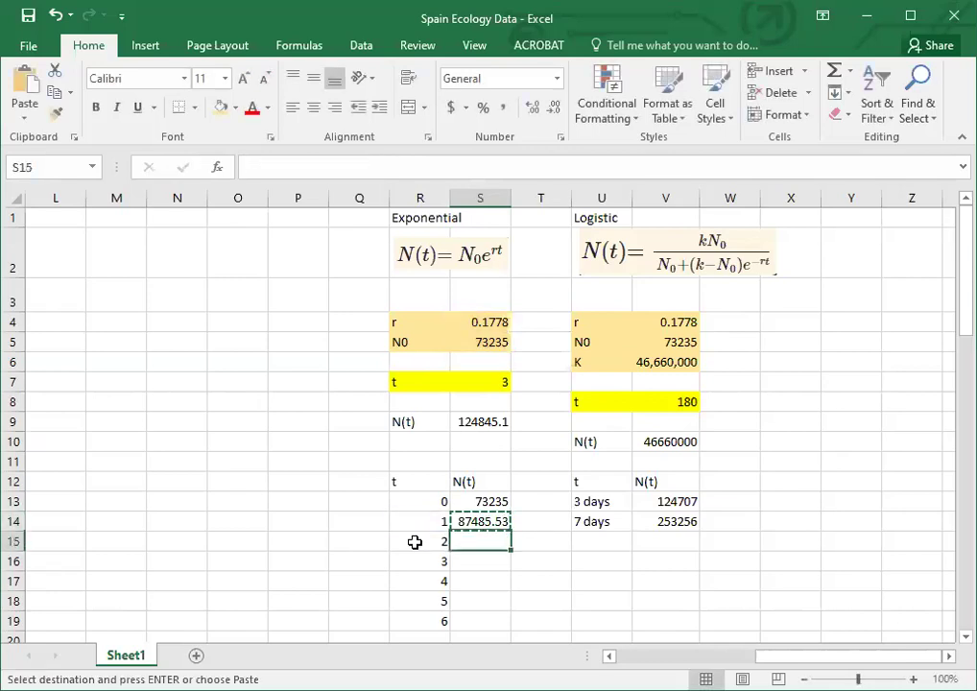
pyautogui.hotkey('ctrl', 'v')
pyautogui.press('Down')
pyautogui.hotkey('ctrl', 'v')
pyautogui.press('Down')
pyautogui.hotkey('ctrl', 'v')
pyautogui.press('Down')
pyautogui.hotkey('ctrl', 'v')
pyautogui.press('Down')
pyautogui.hotkey('ctrl', 'v')
pyautogui.click(489, 562)
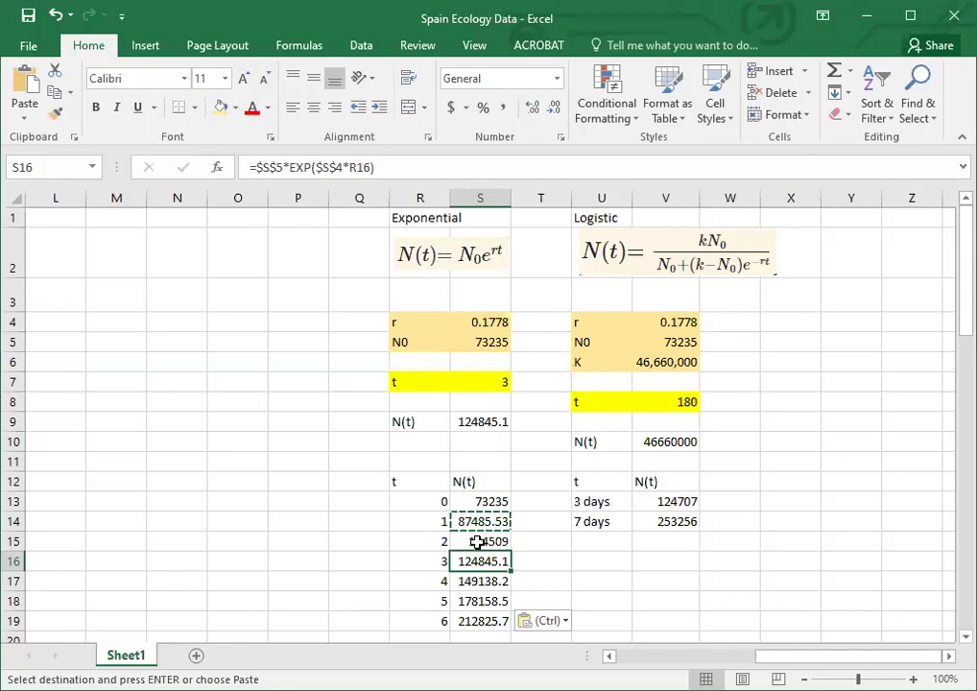
pyautogui.click(384, 168)
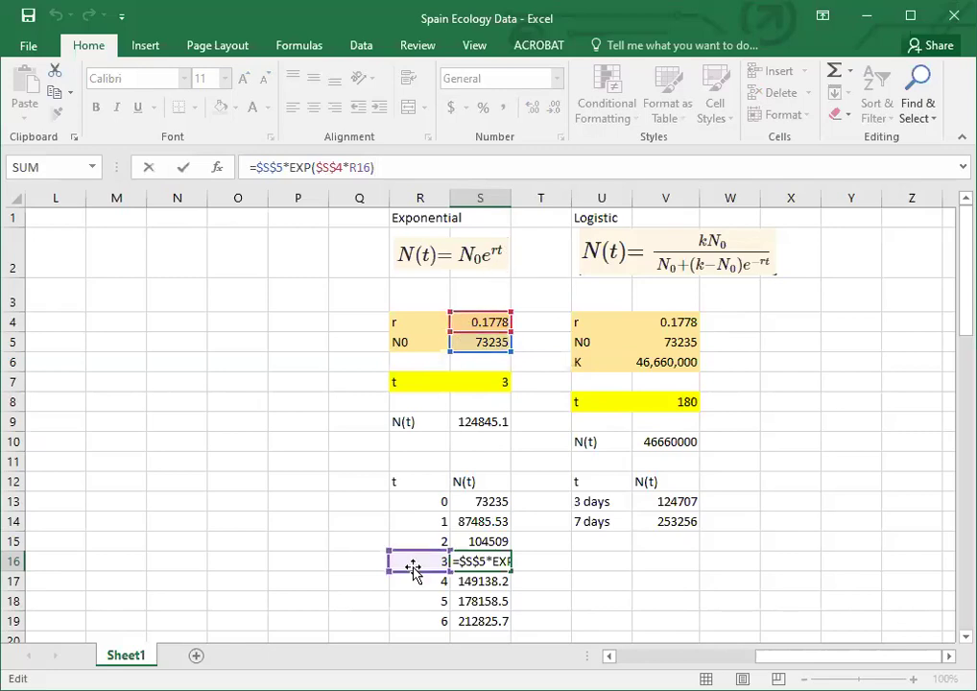
pyautogui.press('Return')
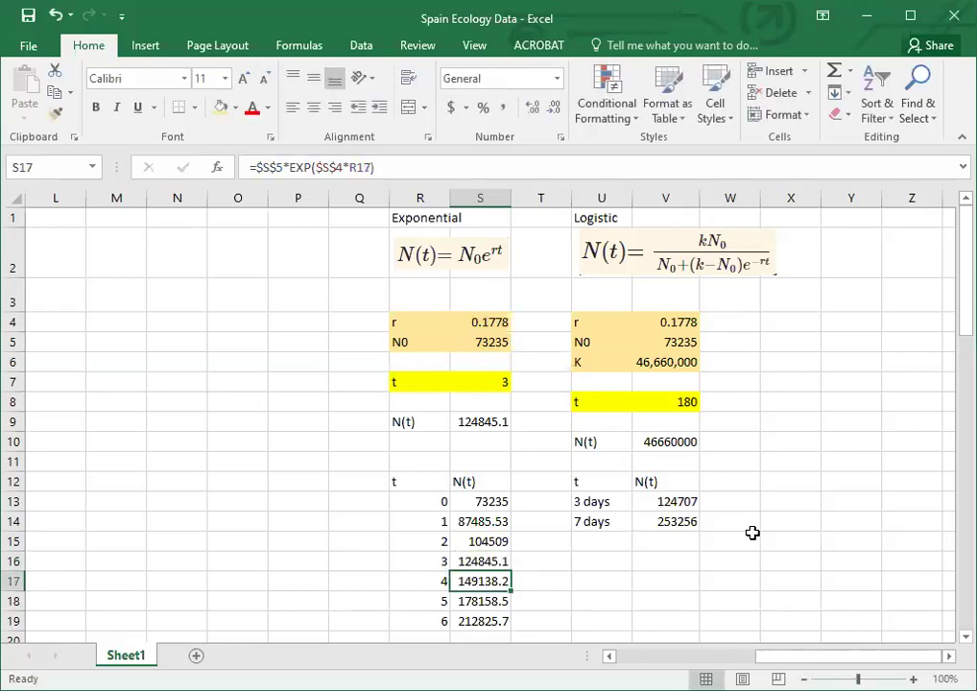